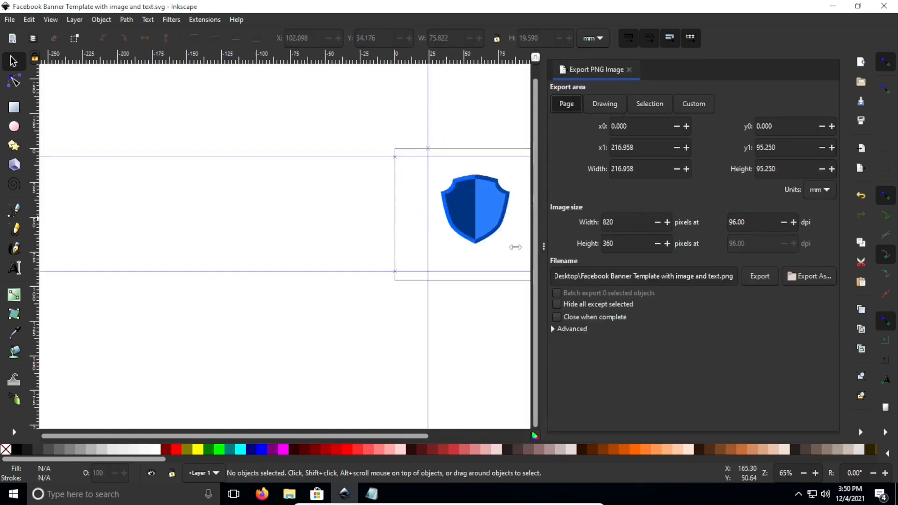
pyautogui.moveTo(531, 247); pyautogui.dragTo(639, 246)
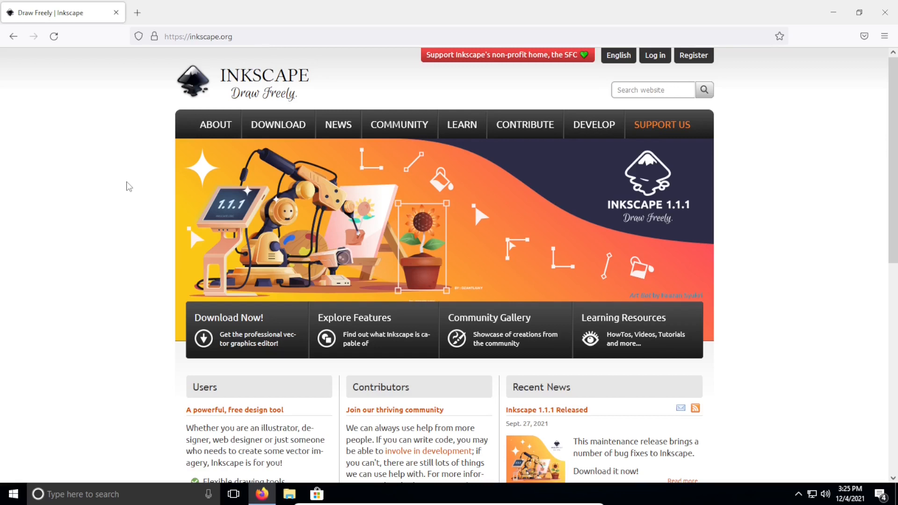
# - Open the Windows download page for the current version, Inkscape 1.1.1, on inkscape.org
pyautogui.moveTo(282, 126)
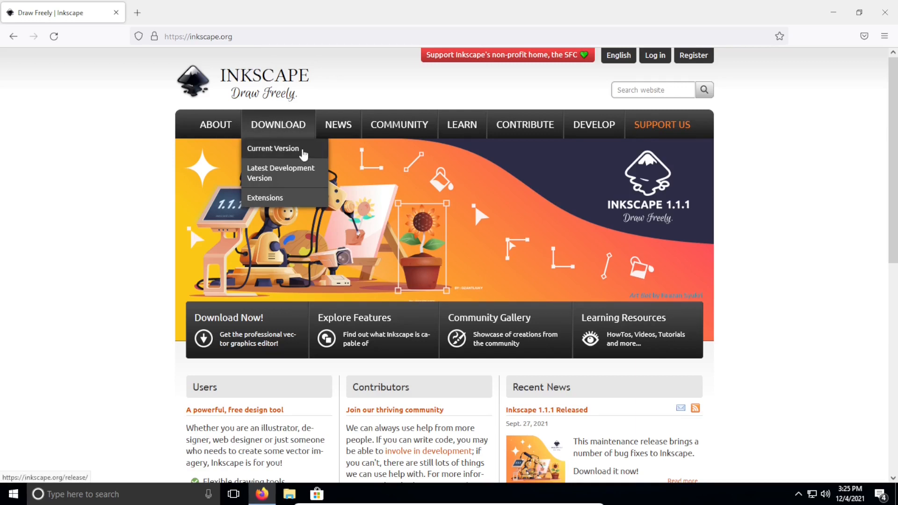
pyautogui.click(302, 151)
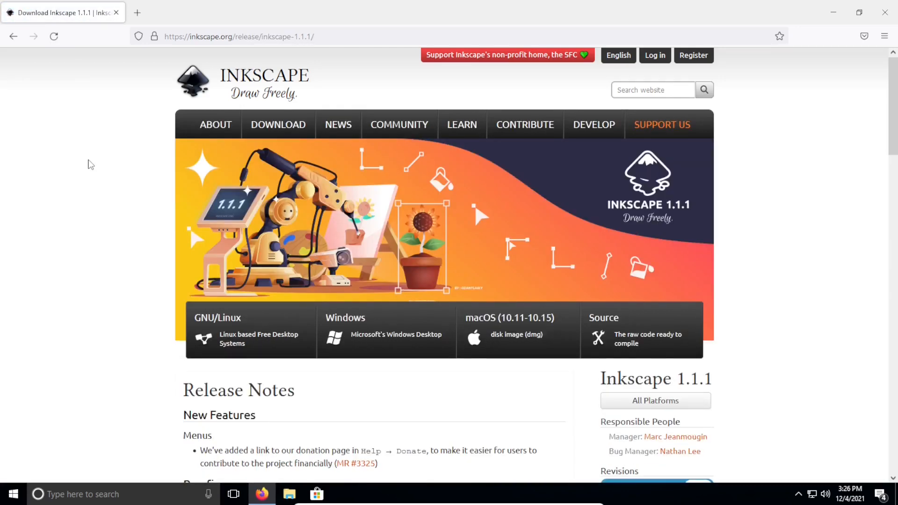
pyautogui.scroll(-3, 91, 164)
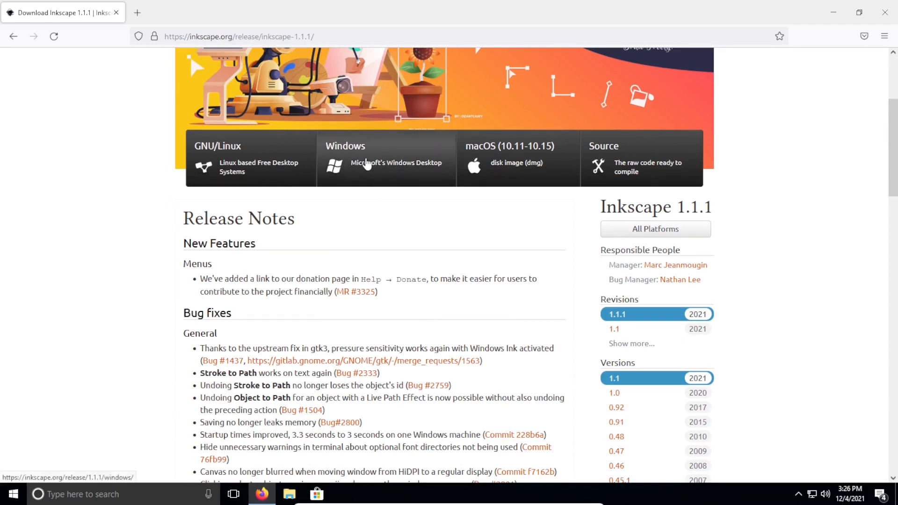
pyautogui.click(366, 164)
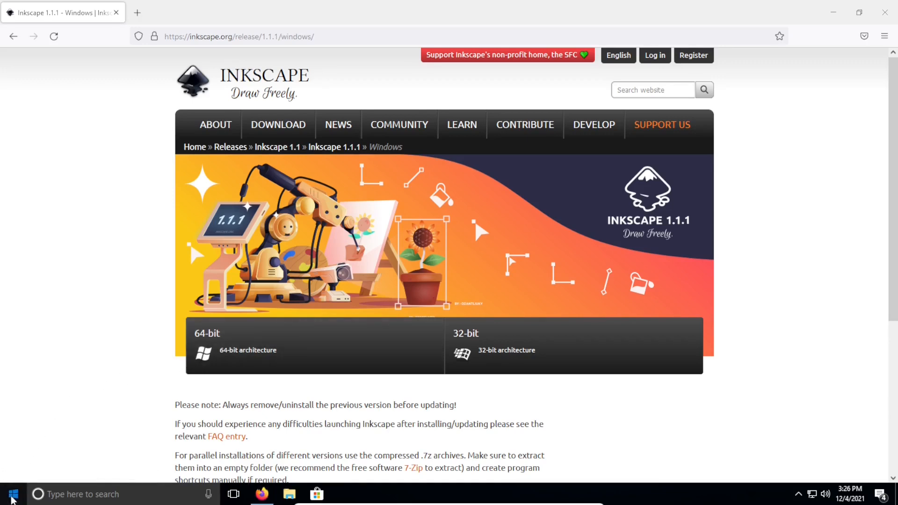
# - Look up the PC's system type in the Windows About your PC settings, then return to the Firefox download page
pyautogui.click(13, 496)
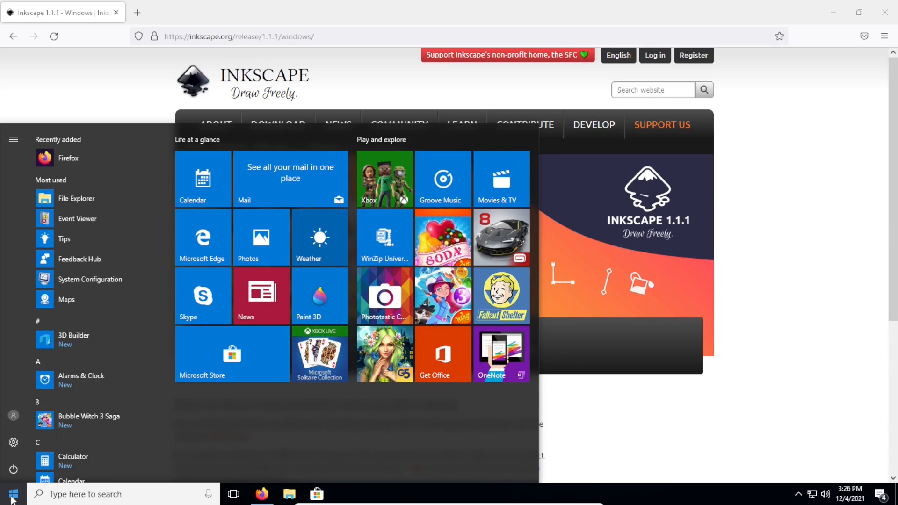
pyautogui.write('abiut')
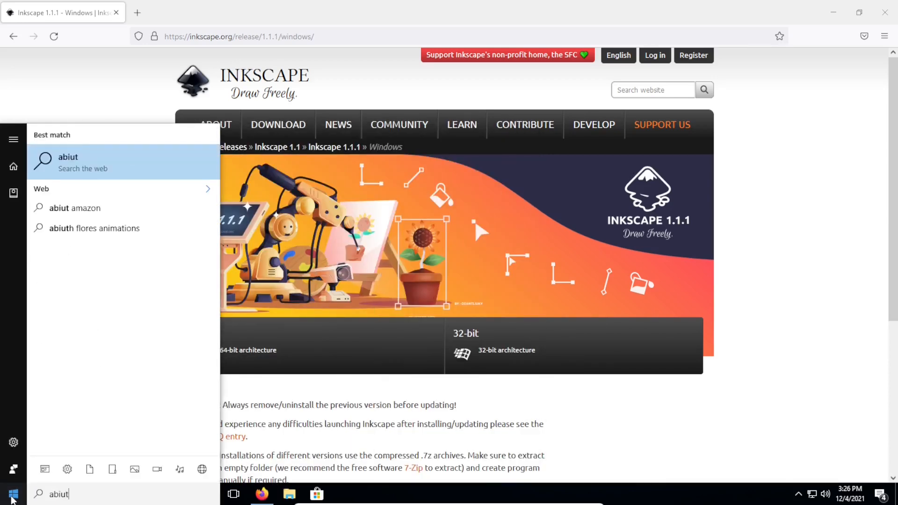
pyautogui.press('BackSpace')
pyautogui.press('BackSpace')
pyautogui.press('BackSpace')
pyautogui.write('out')
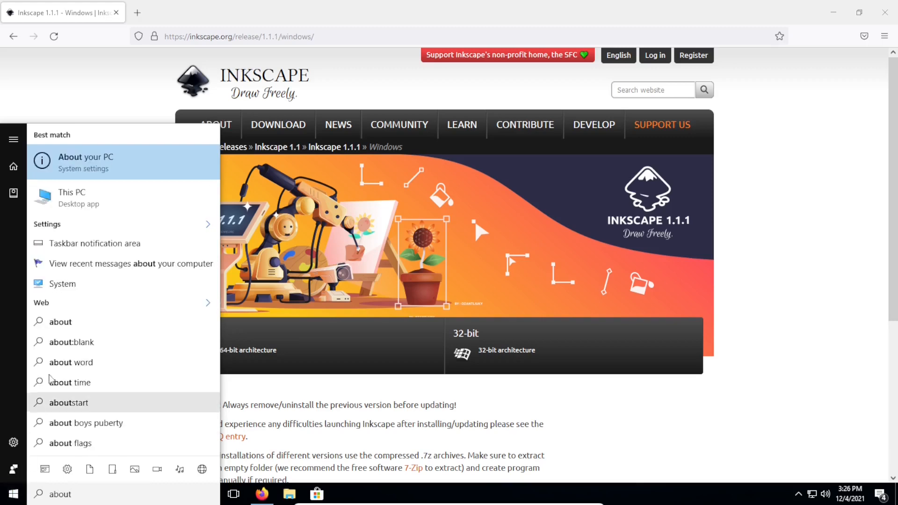
pyautogui.click(107, 169)
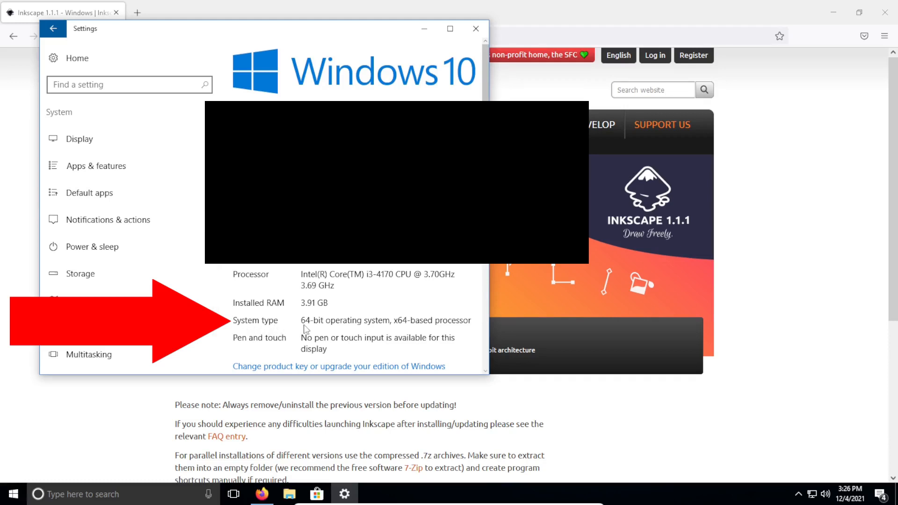
pyautogui.click(112, 412)
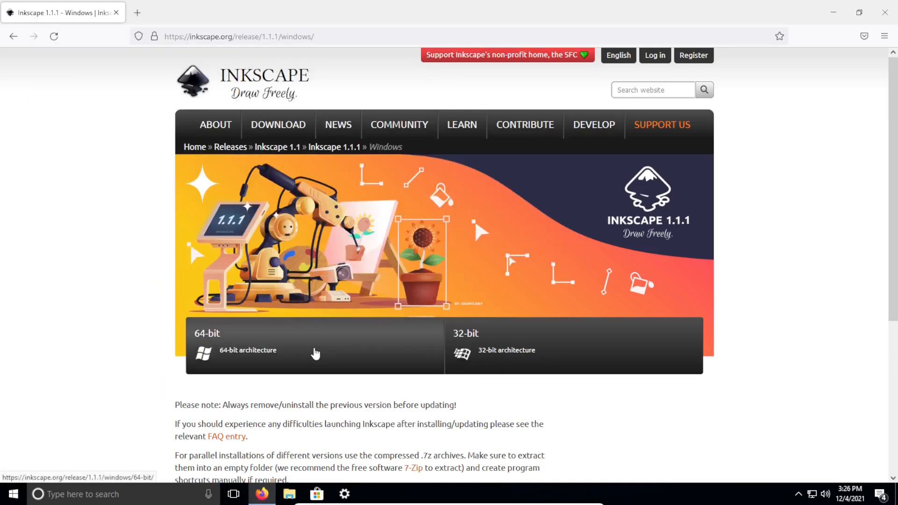
# - Download the 64-bit Inkscape 1.1.1 installer in .exe format, save the file and check the browser's download list
pyautogui.click(315, 354)
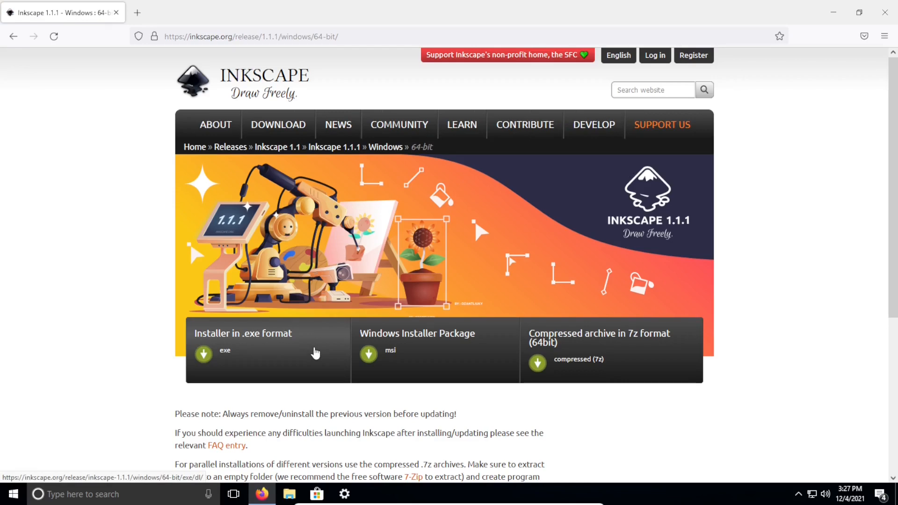
pyautogui.click(315, 353)
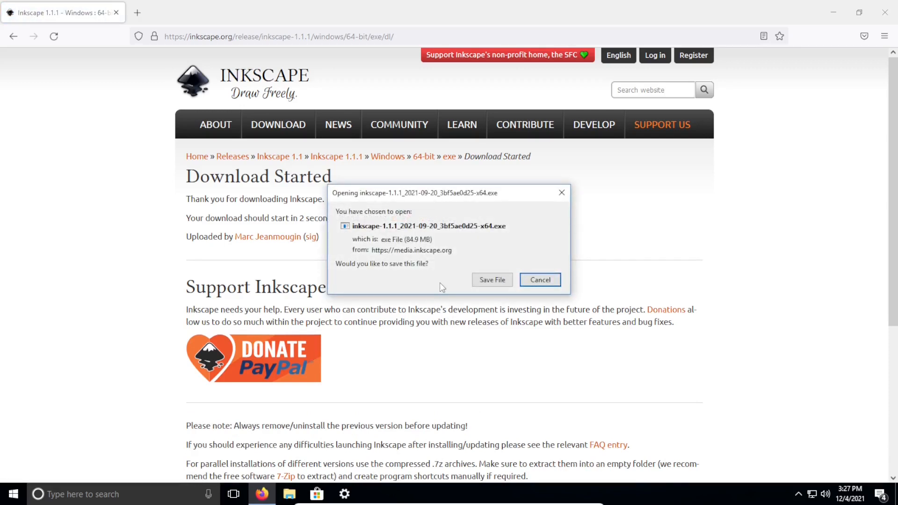
pyautogui.click(482, 287)
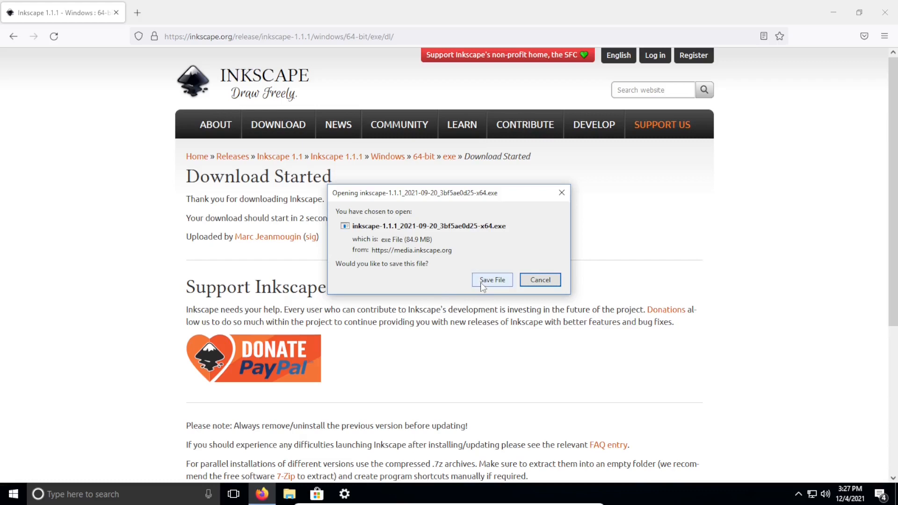
pyautogui.click(482, 281)
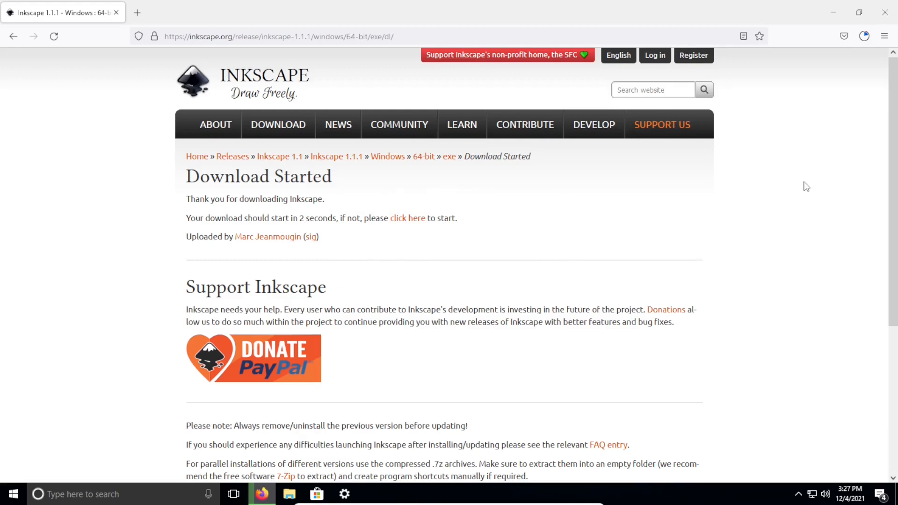
pyautogui.click(864, 36)
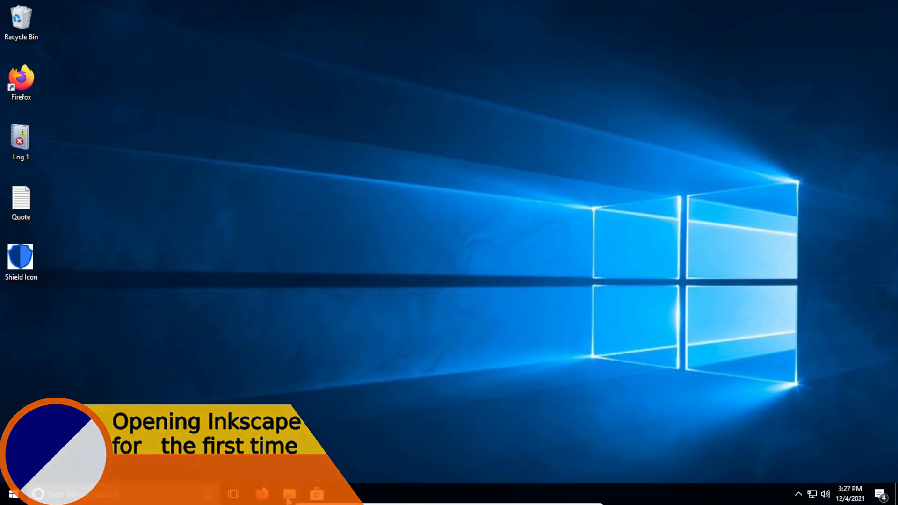
# - Run the Inkscape installer from the Downloads folder in File Explorer, allow it to make changes and close the folder window
pyautogui.click(288, 497)
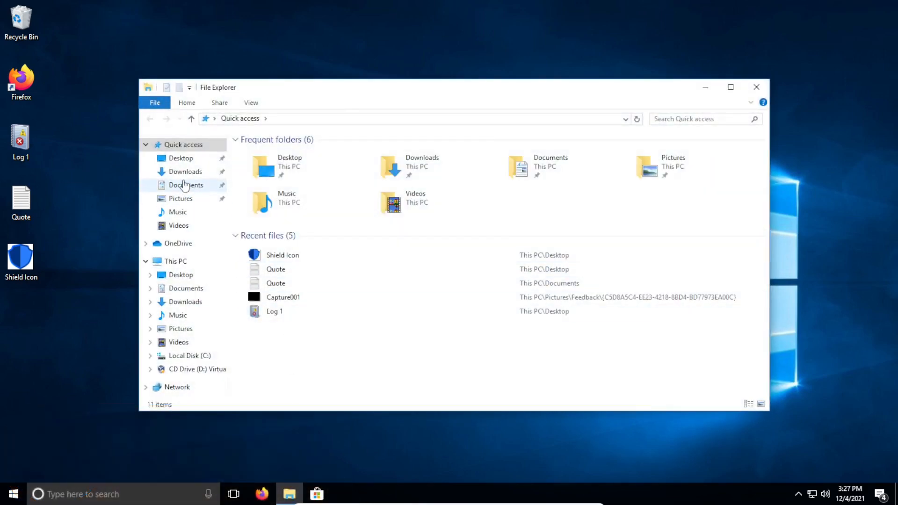
pyautogui.click(186, 172)
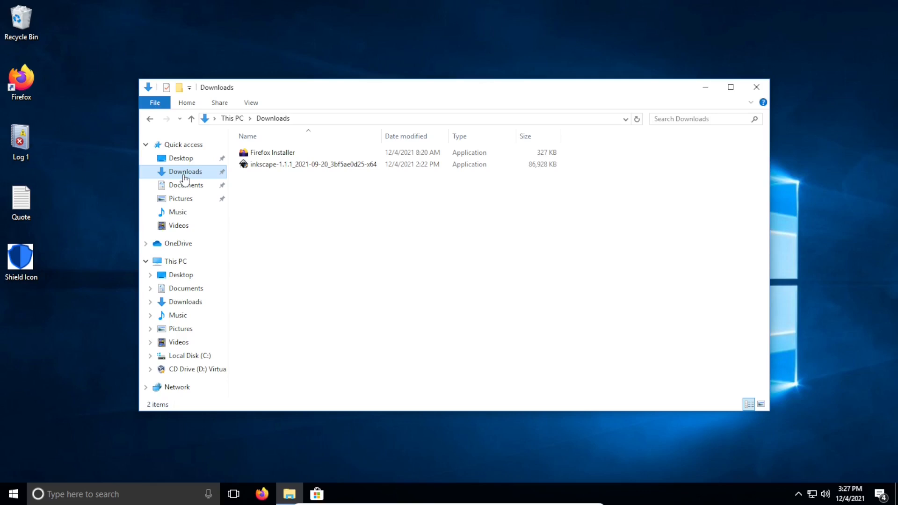
pyautogui.doubleClick(272, 166)
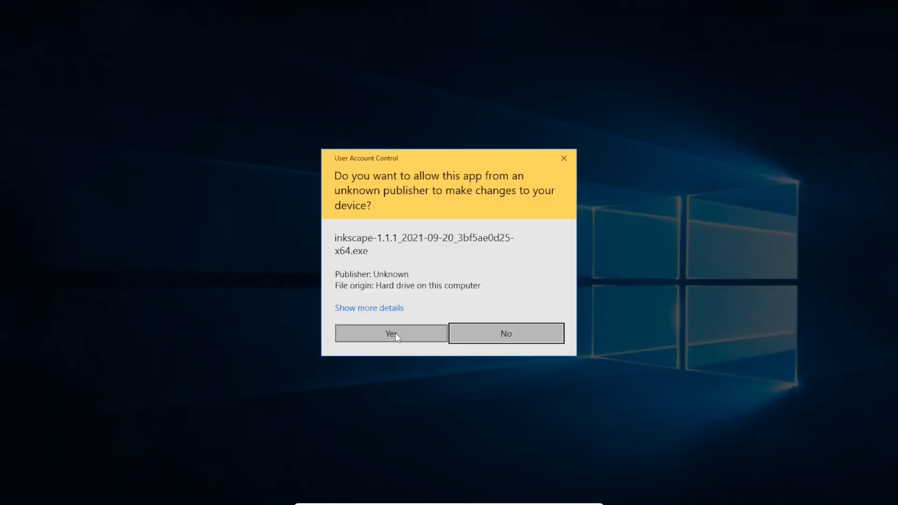
pyautogui.click(394, 333)
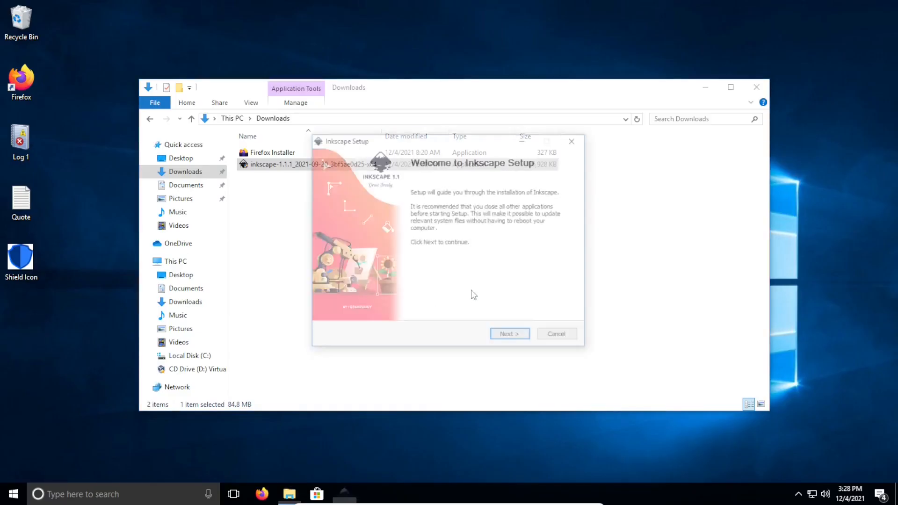
pyautogui.click(756, 88)
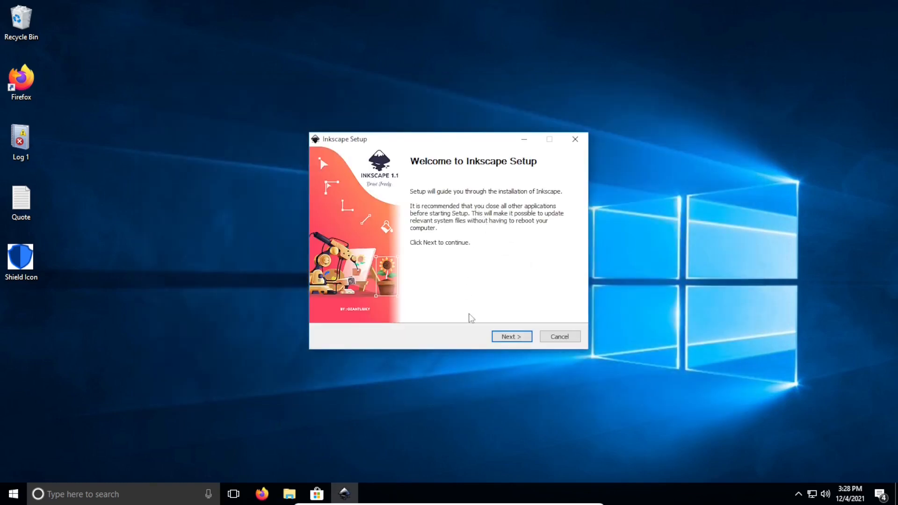
# - Accept the license agreement in Inkscape Setup and enable the Inkscape desktop icon, leaving Inkscape out of the system PATH
pyautogui.click(502, 337)
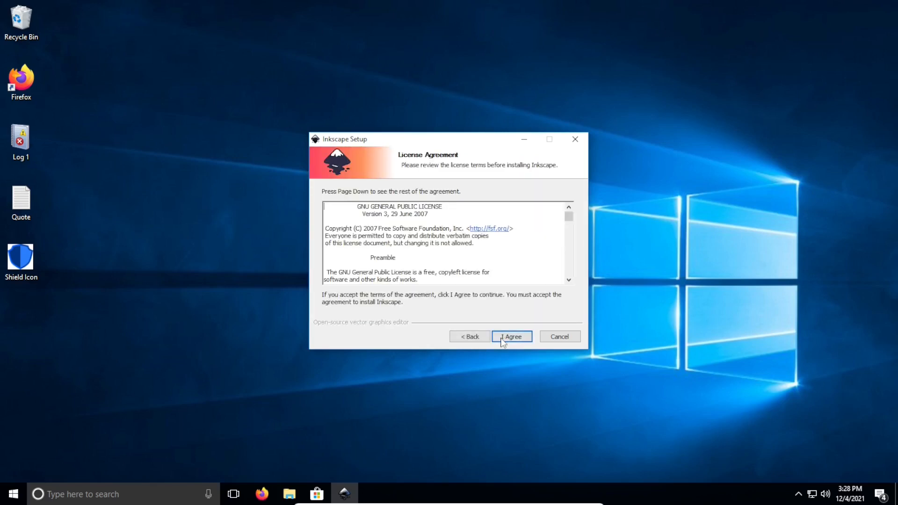
pyautogui.click(501, 339)
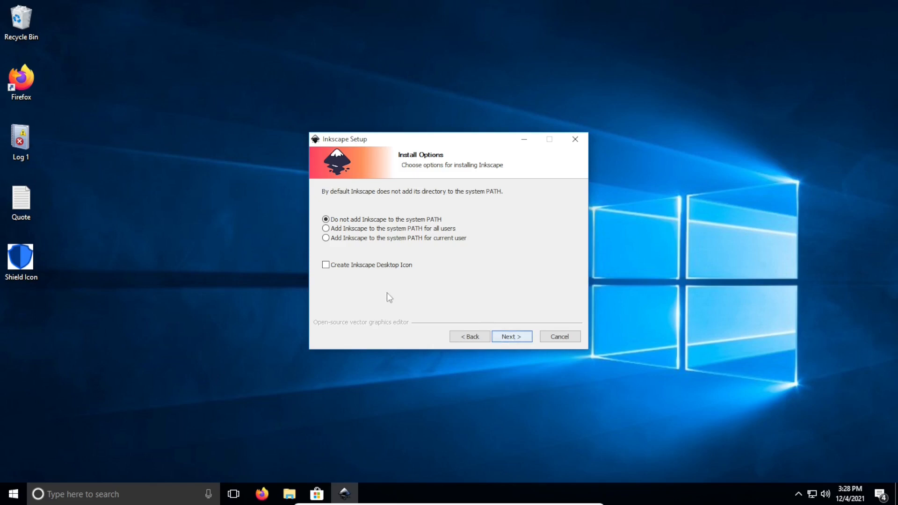
pyautogui.click(326, 266)
pyautogui.click(512, 338)
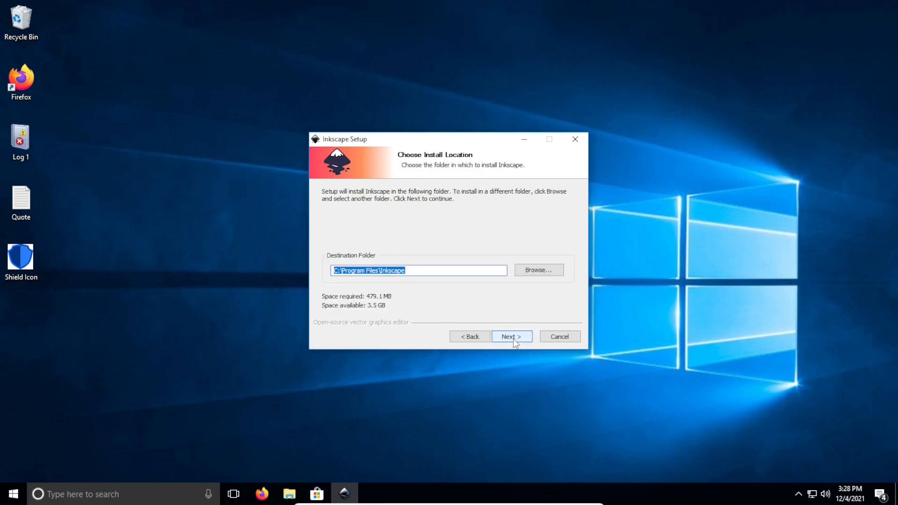
# - Install the Full component set with the default destination and Start Menu folders, and finish setup with Run Inkscape enabled
pyautogui.click(512, 337)
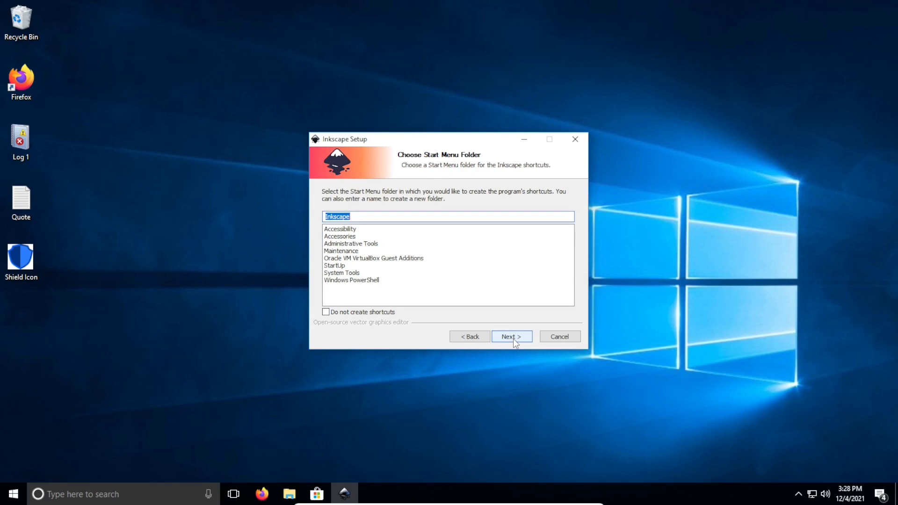
pyautogui.click(512, 337)
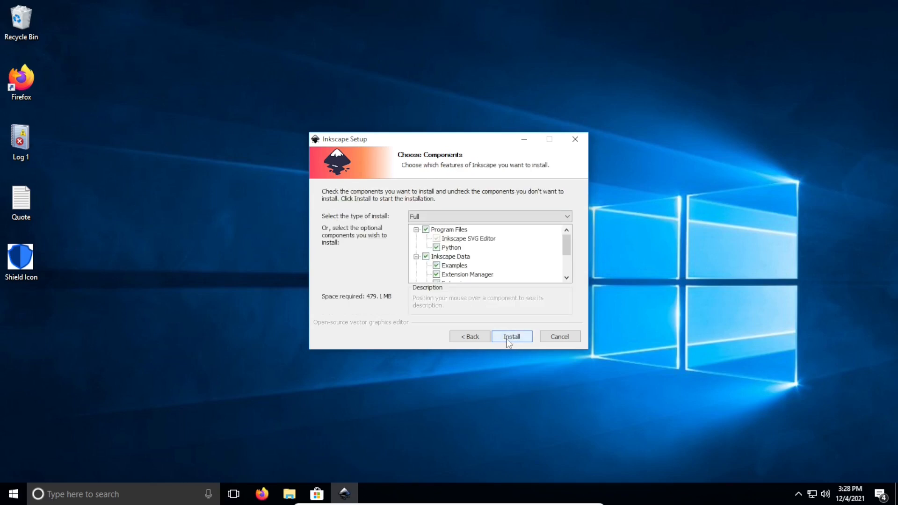
pyautogui.click(503, 338)
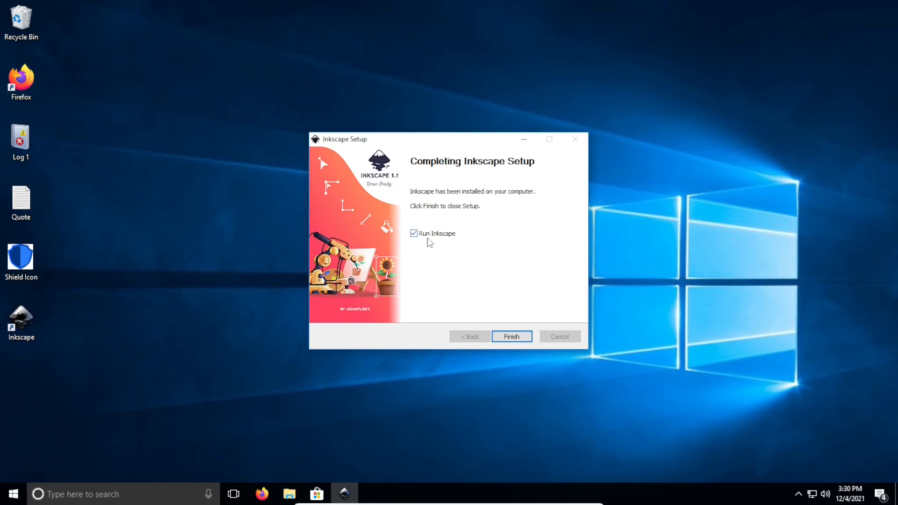
pyautogui.click(511, 337)
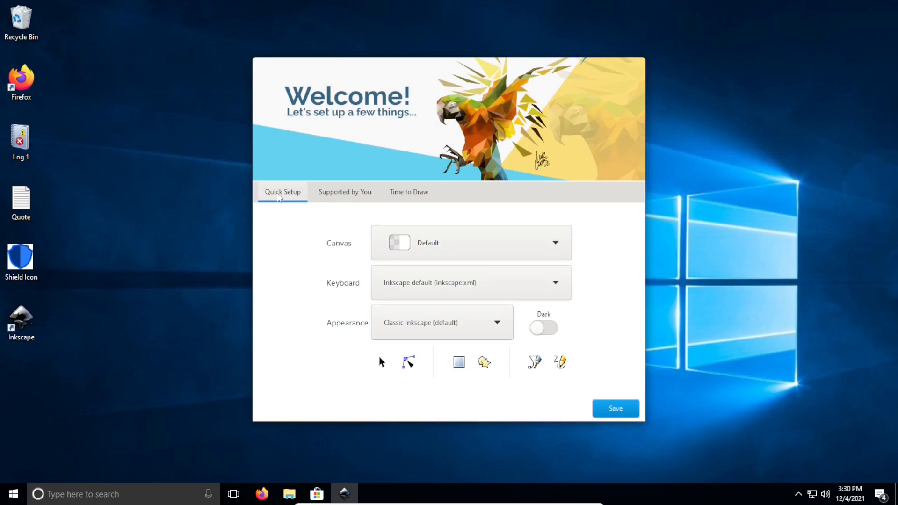
# - Enable the dark appearance, stop the welcome window from showing every time and create a new document
pyautogui.click(553, 330)
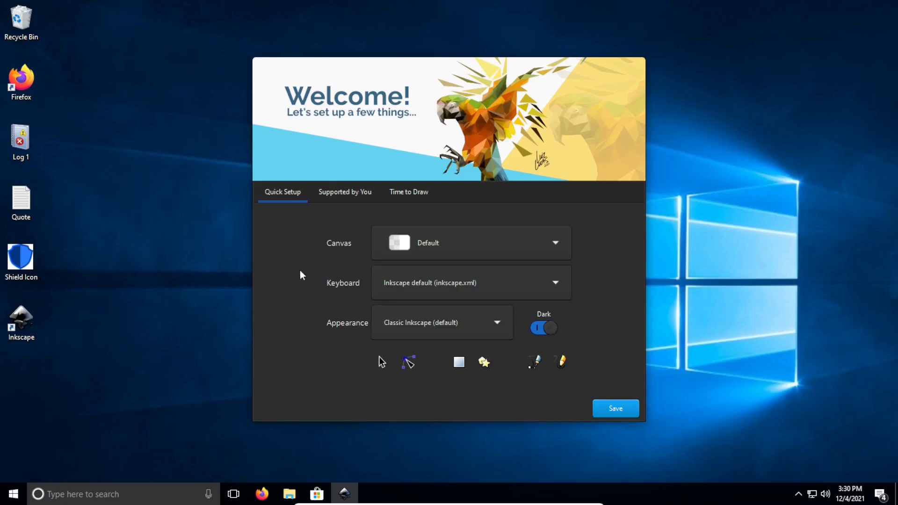
pyautogui.click(404, 193)
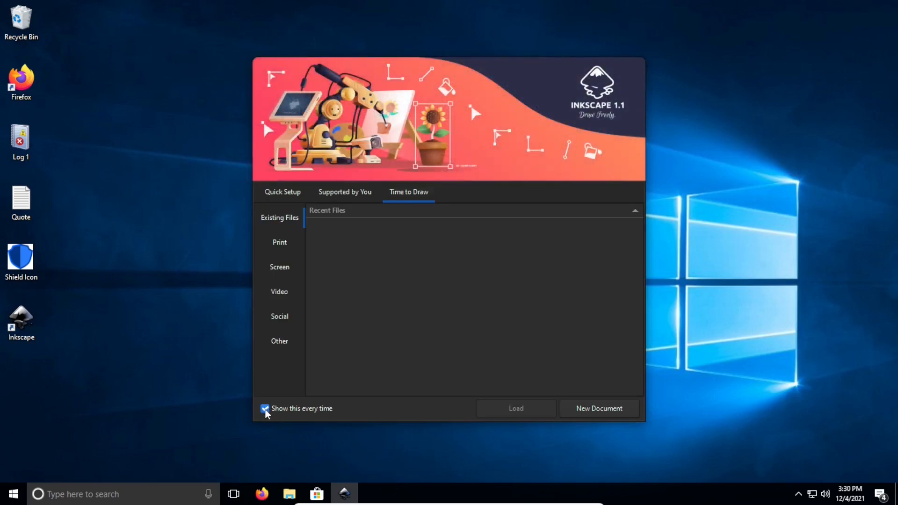
pyautogui.click(264, 410)
pyautogui.click(621, 409)
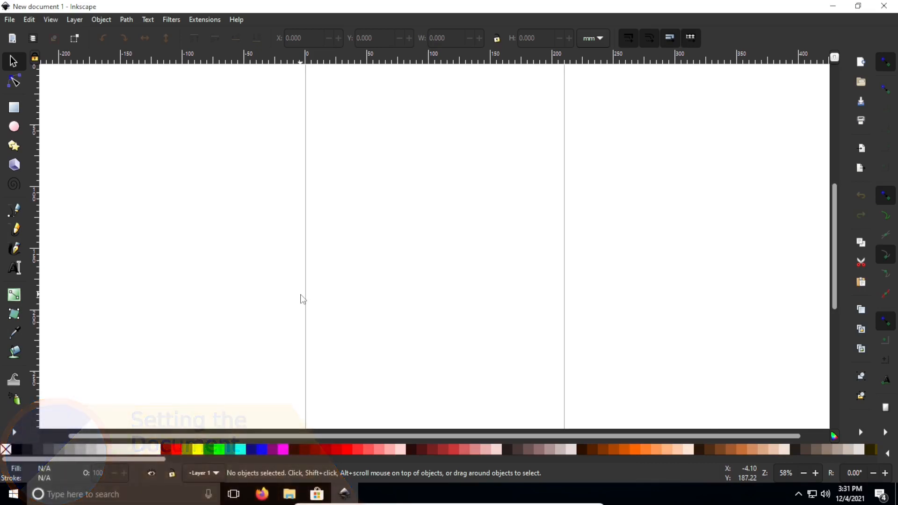
# - Set the page size to 820 × 360 px in Document Properties and turn off the page border shadow
pyautogui.click(10, 21)
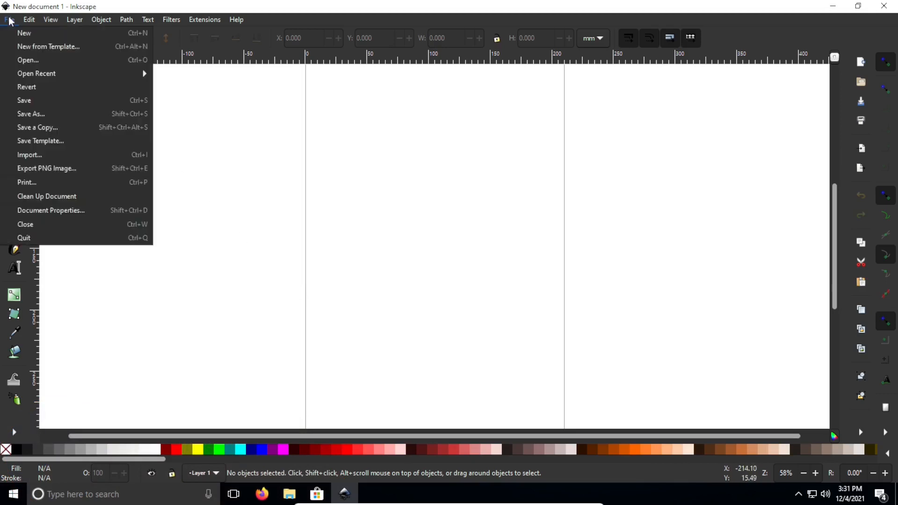
pyautogui.click(55, 211)
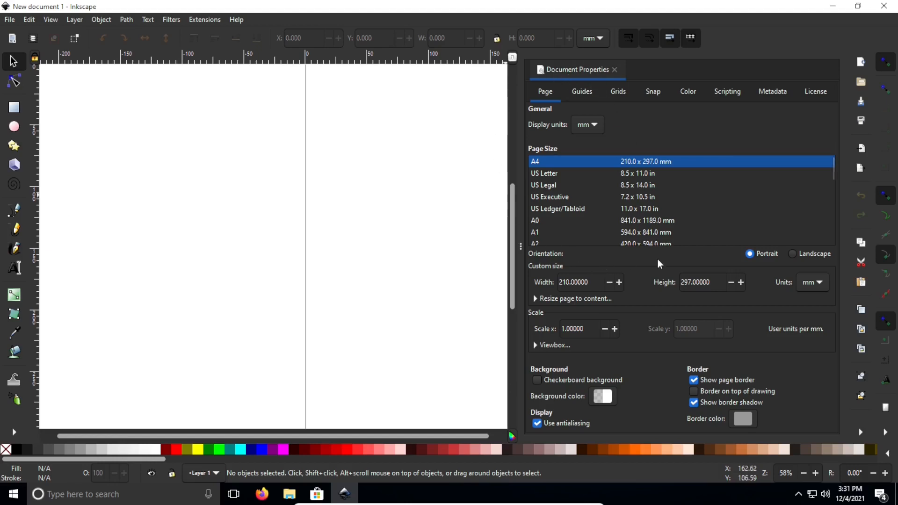
pyautogui.click(816, 288)
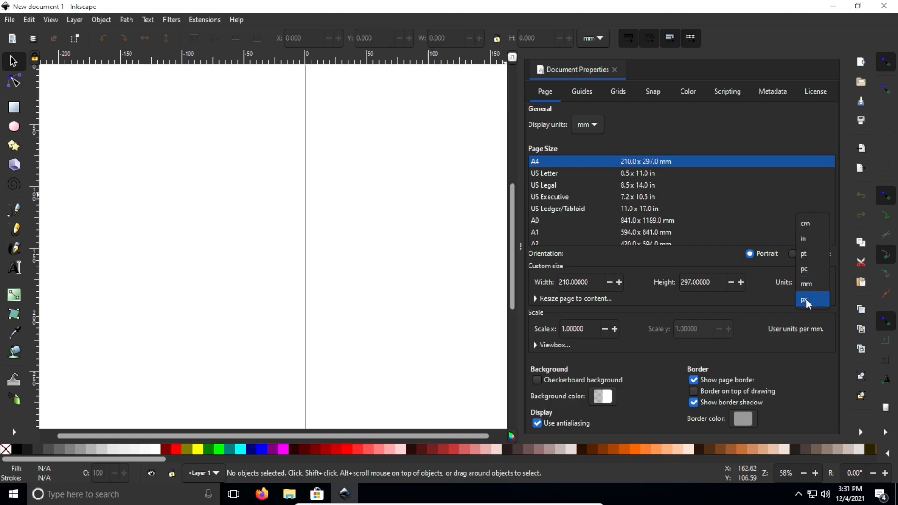
pyautogui.click(808, 304)
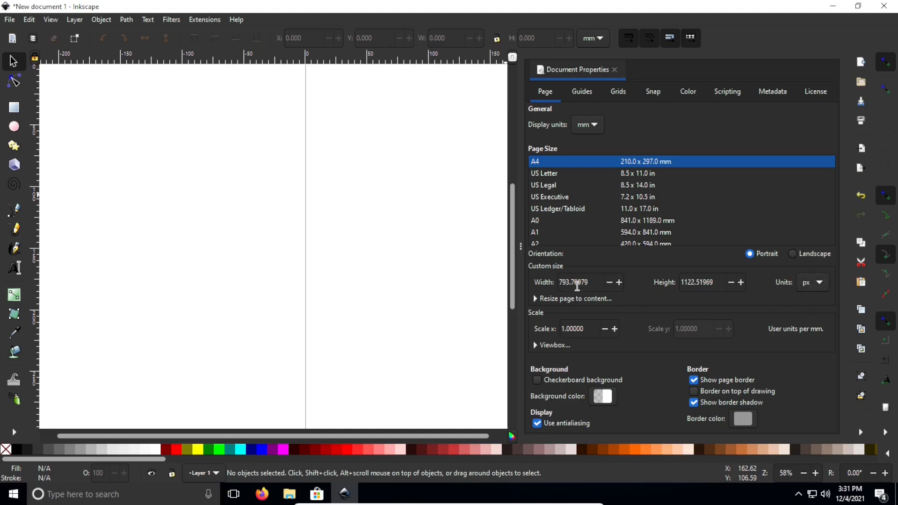
pyautogui.doubleClick(576, 282)
pyautogui.press('BackSpace')
pyautogui.write('820')
pyautogui.click(698, 283)
pyautogui.write('360')
pyautogui.click(694, 404)
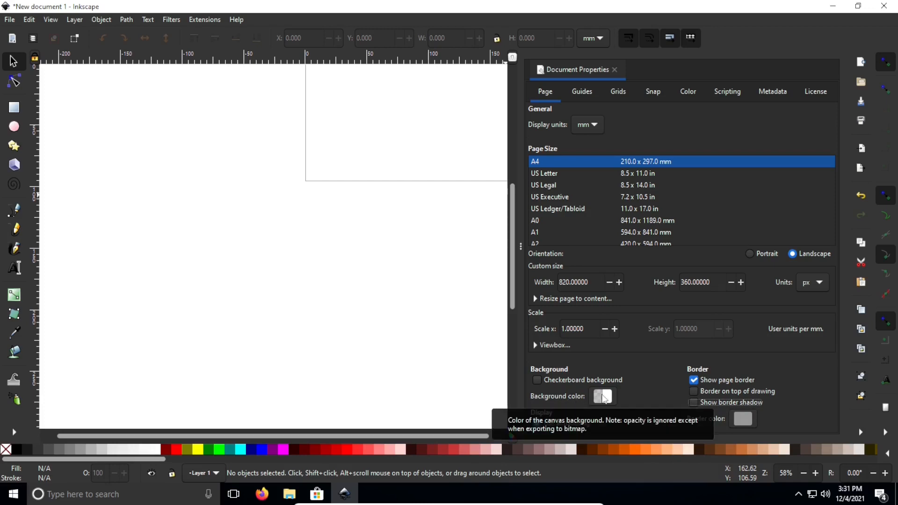
# - Make the white page background fully opaque with an alpha of 100 and close Document Properties
pyautogui.click(603, 397)
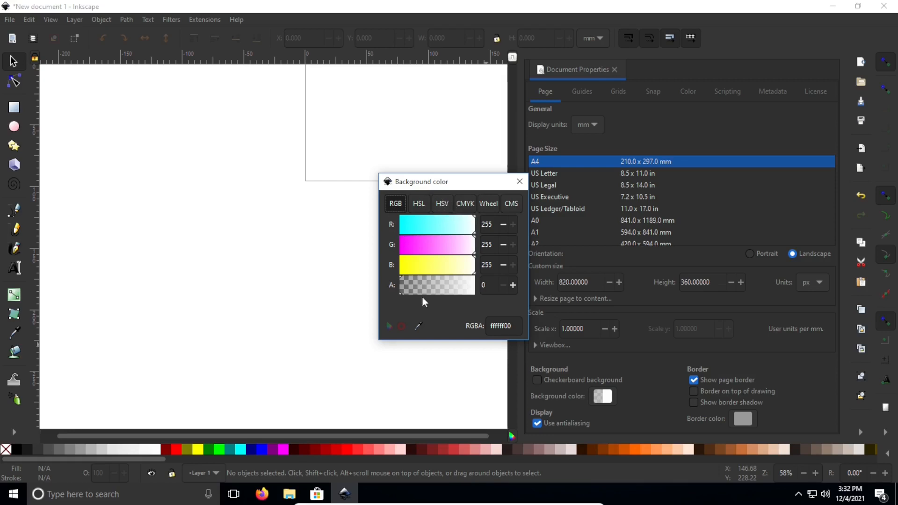
pyautogui.moveTo(412, 290); pyautogui.dragTo(483, 285)
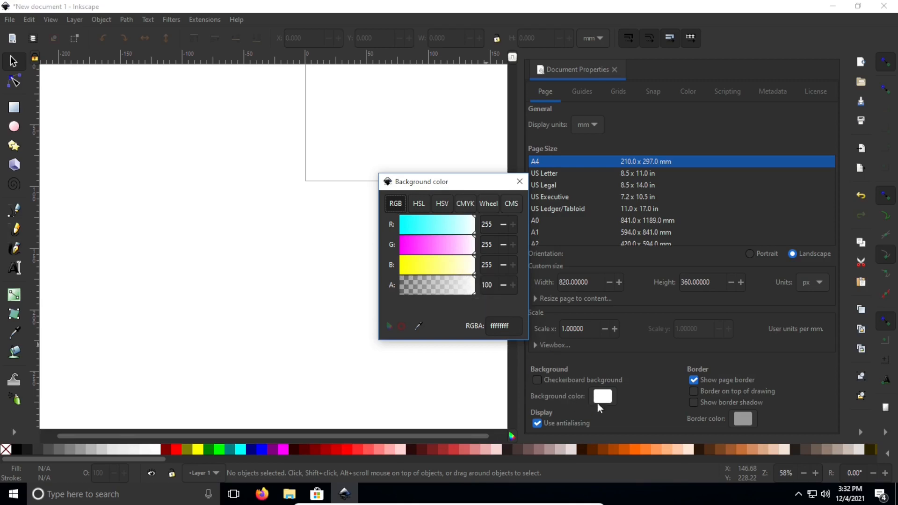
pyautogui.click(444, 289)
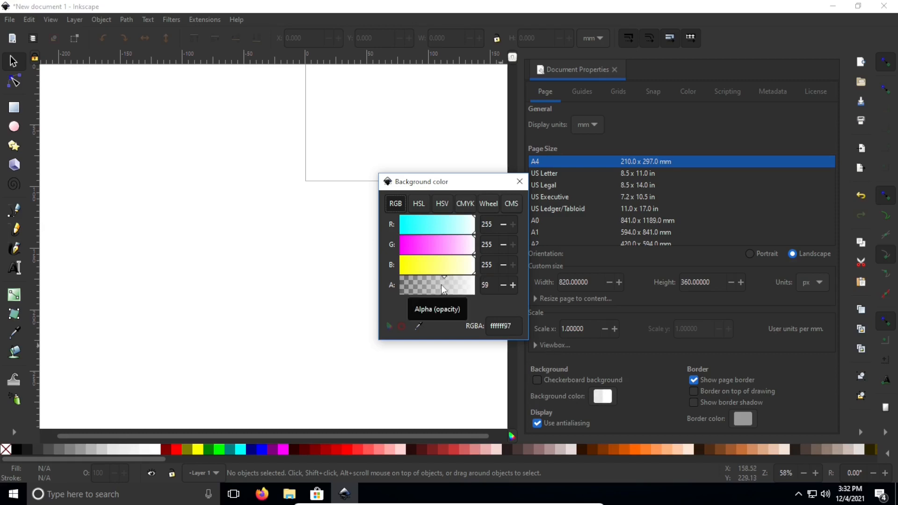
pyautogui.moveTo(444, 288); pyautogui.dragTo(393, 291)
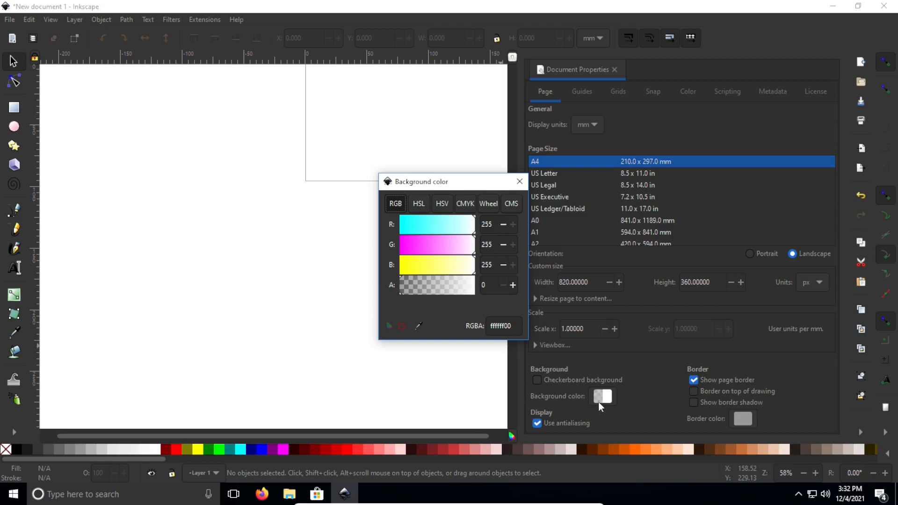
pyautogui.moveTo(448, 282); pyautogui.dragTo(484, 287)
pyautogui.click(522, 181)
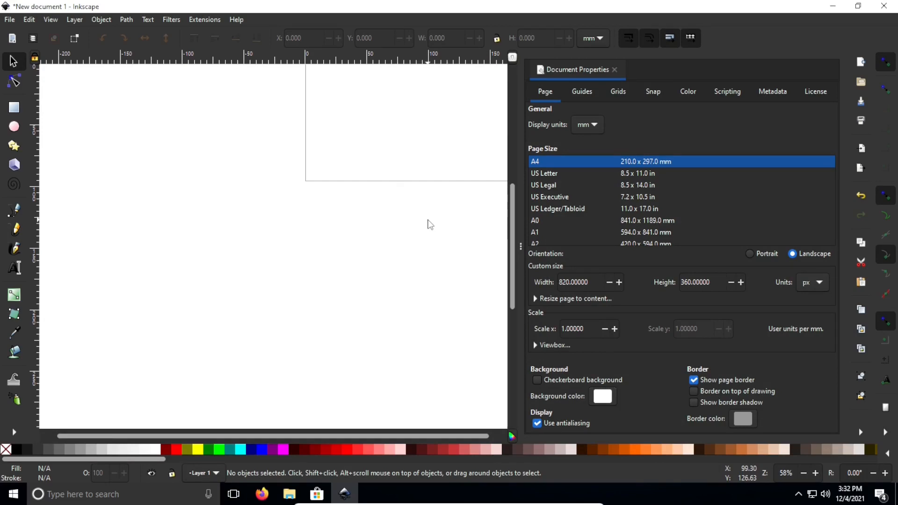
pyautogui.moveTo(430, 224); pyautogui.dragTo(243, 365)
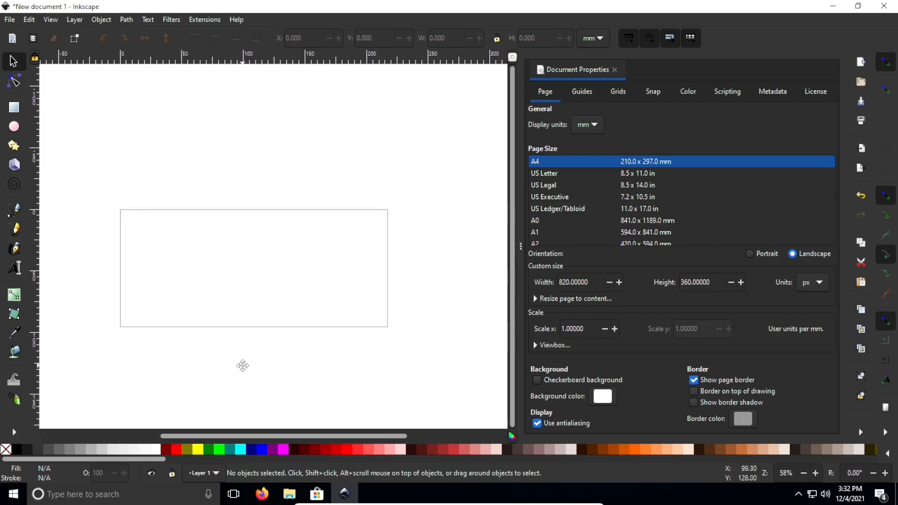
pyautogui.moveTo(290, 236)
pyautogui.mouseDown()
pyautogui.moveTo(357, 177)
pyautogui.moveTo(329, 182)
pyautogui.moveTo(291, 248)
pyautogui.mouseUp()
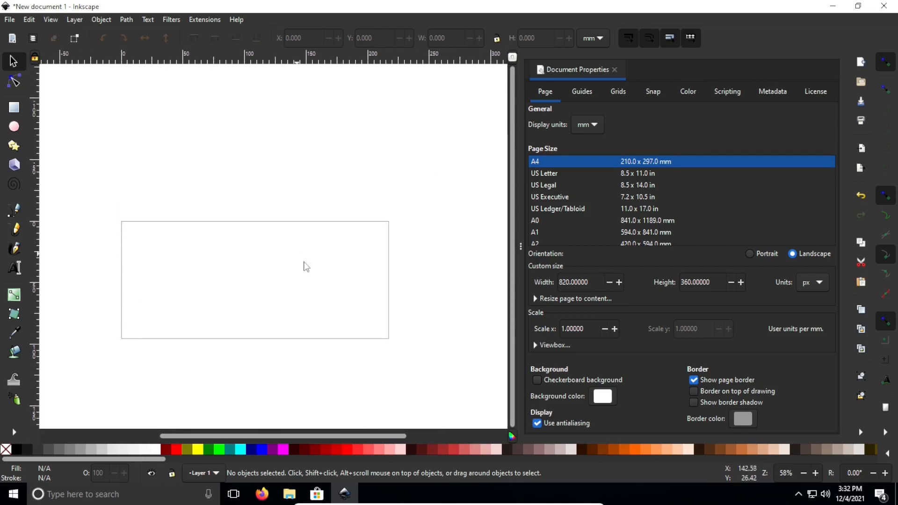
pyautogui.click(613, 69)
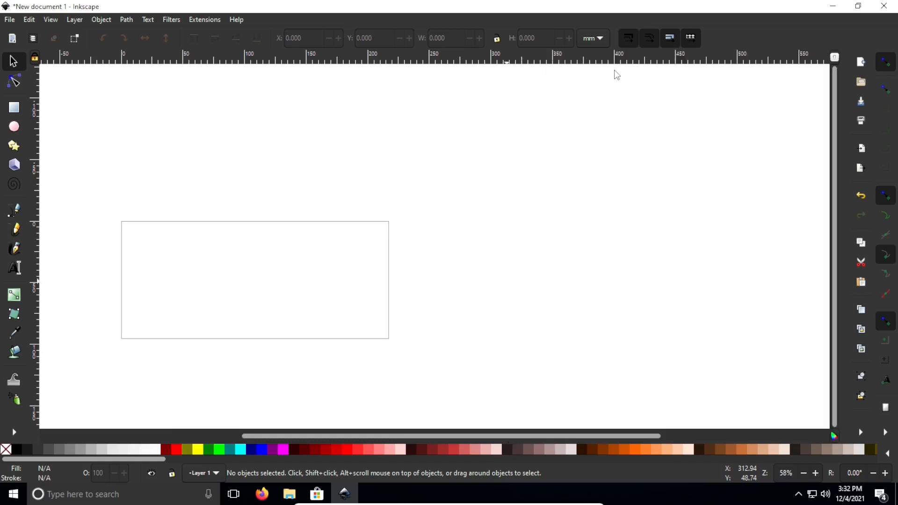
pyautogui.moveTo(328, 199); pyautogui.dragTo(418, 146)
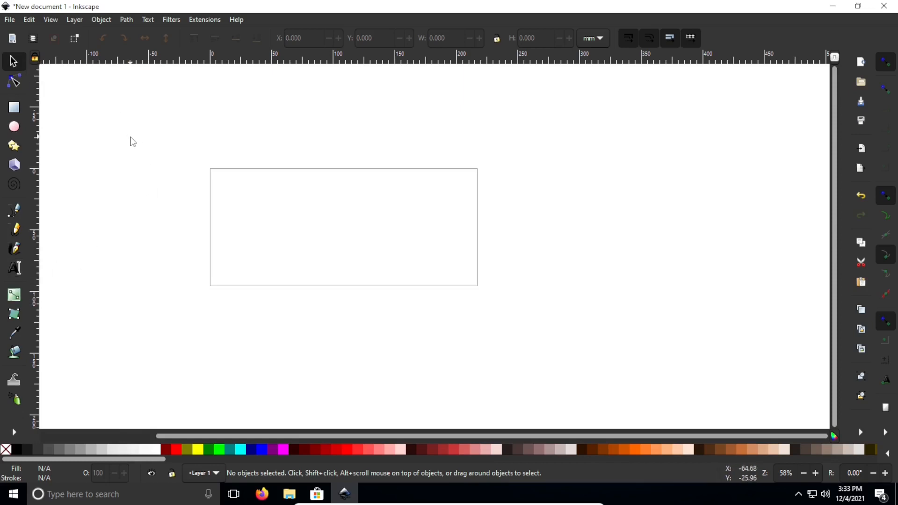
pyautogui.click(14, 107)
pyautogui.click(13, 128)
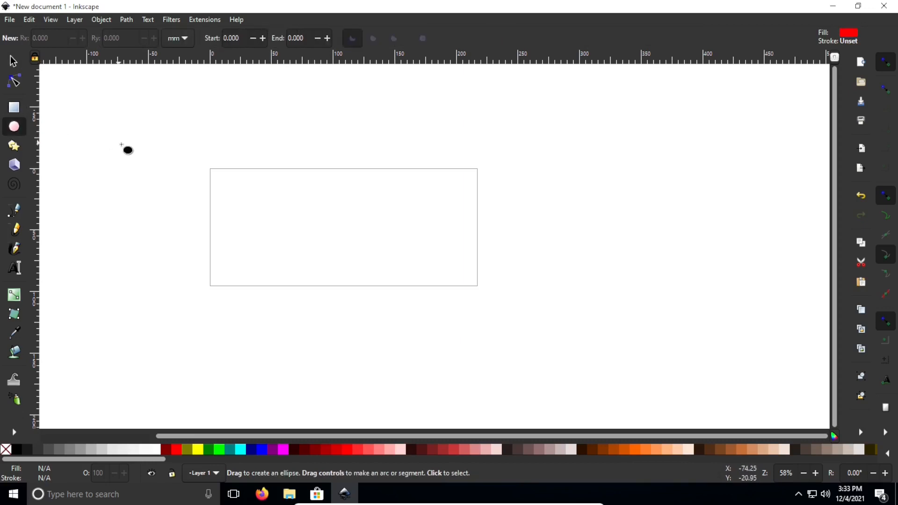
pyautogui.click(14, 145)
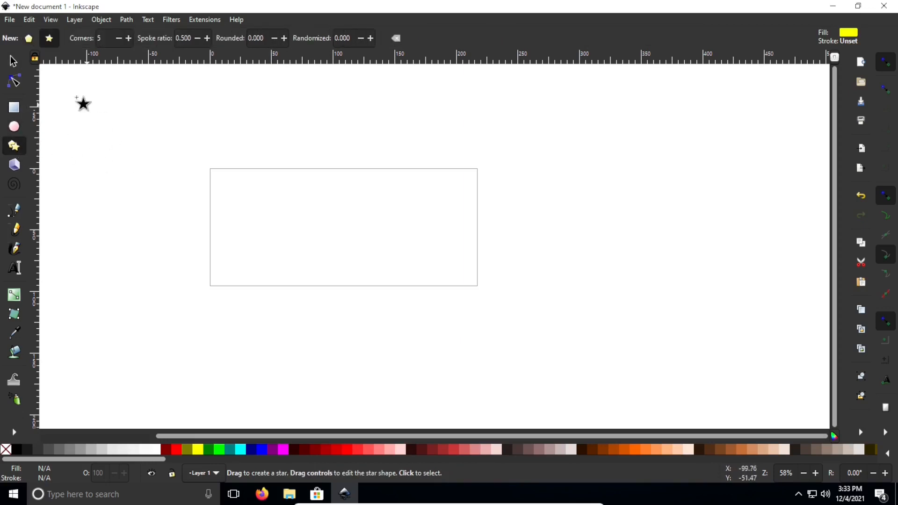
pyautogui.click(14, 63)
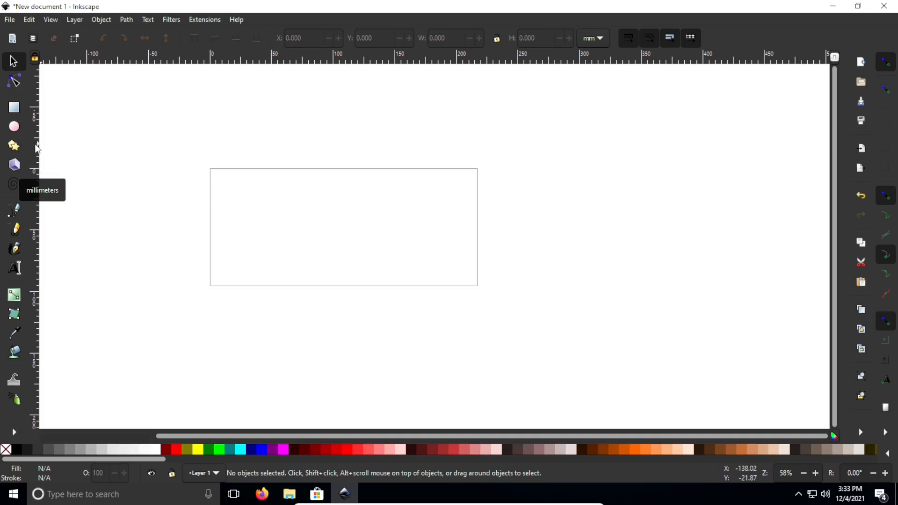
# - Add a vertical guide inside the page's left edge at X 90.49 px, Y -0 px and lock it
pyautogui.moveTo(37, 149); pyautogui.dragTo(259, 201)
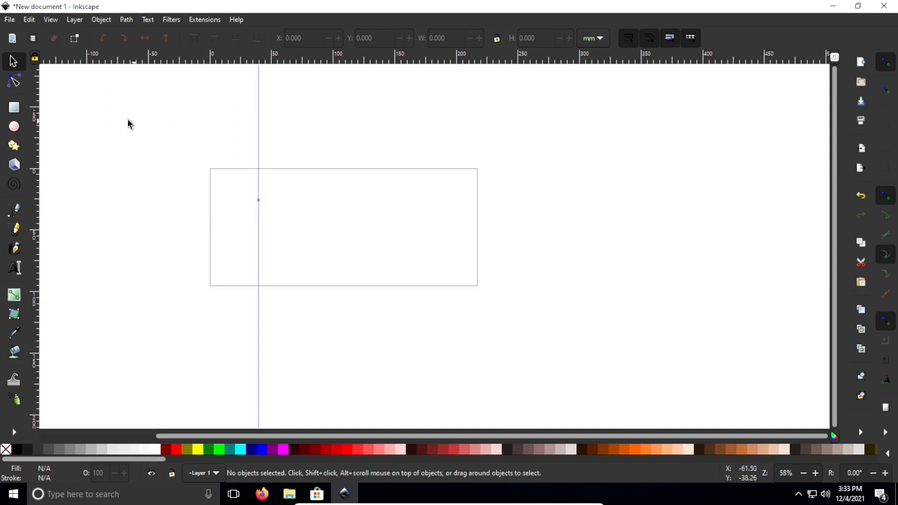
pyautogui.doubleClick(258, 124)
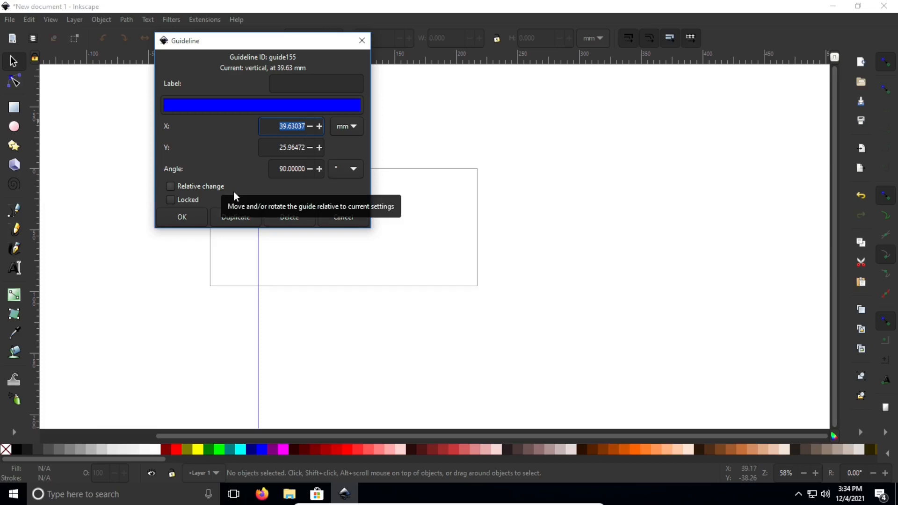
pyautogui.click(344, 130)
pyautogui.click(352, 143)
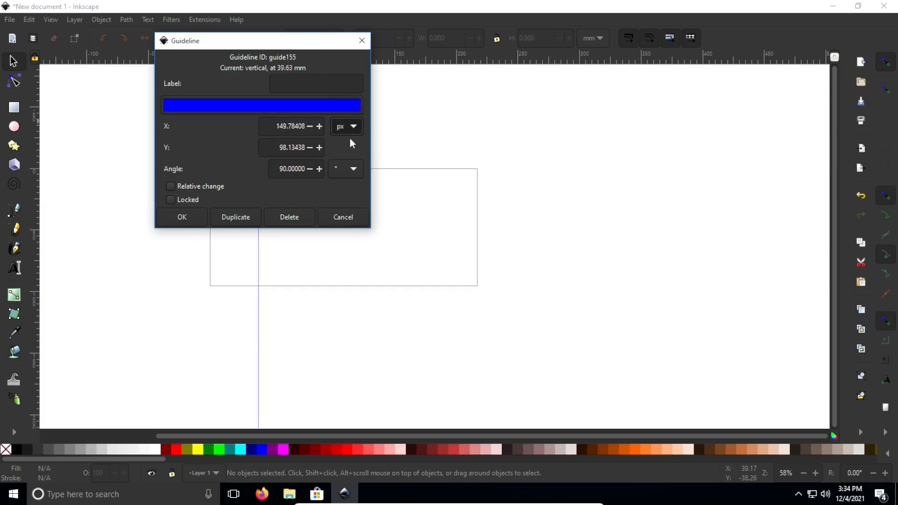
pyautogui.tripleClick(287, 125)
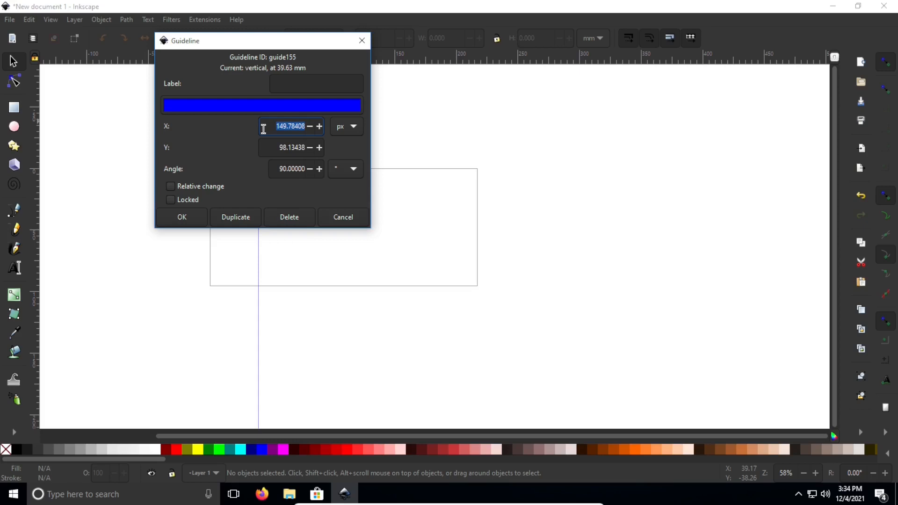
pyautogui.write('90.49')
pyautogui.press('Tab')
pyautogui.press('BackSpace')
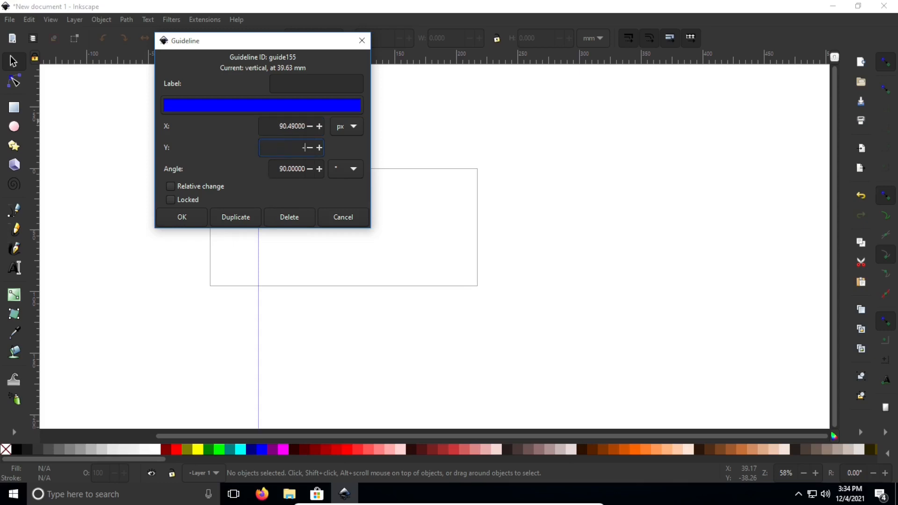
pyautogui.write('-0')
pyautogui.click(174, 199)
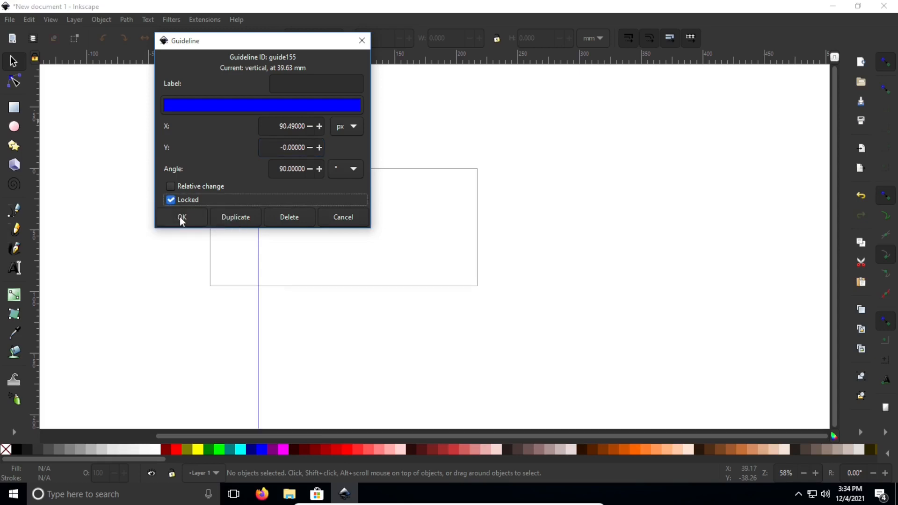
pyautogui.click(181, 217)
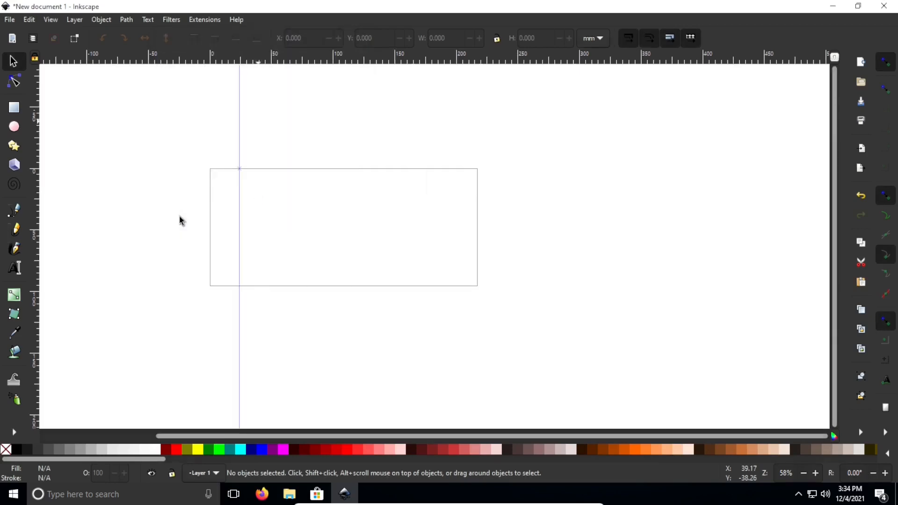
# - Add a second vertical guide inside the page's right edge at X 729.49 px, Y -0 px and lock it
pyautogui.click(35, 193)
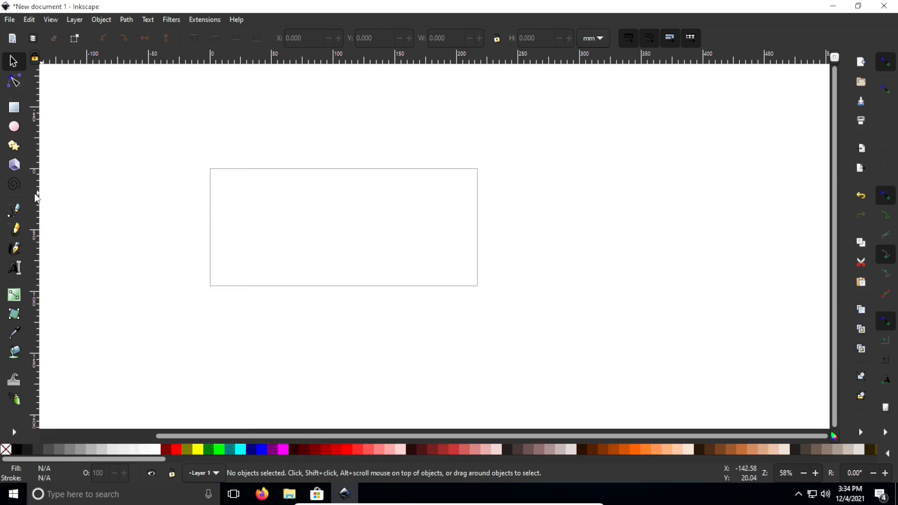
pyautogui.moveTo(37, 198); pyautogui.dragTo(406, 220)
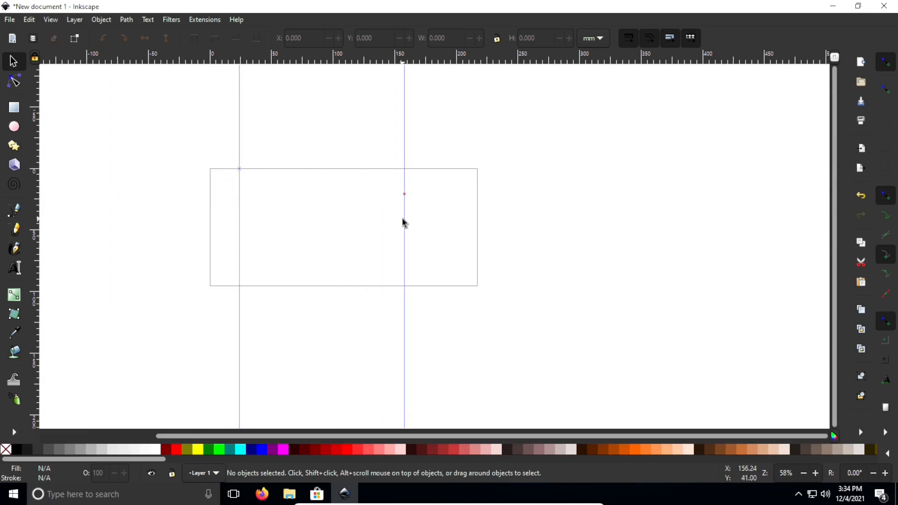
pyautogui.doubleClick(405, 220)
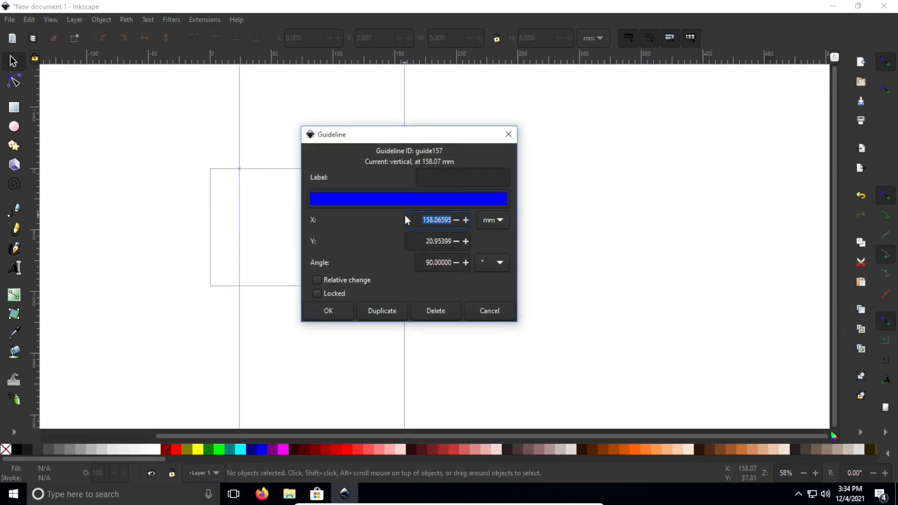
pyautogui.click(493, 222)
pyautogui.click(486, 236)
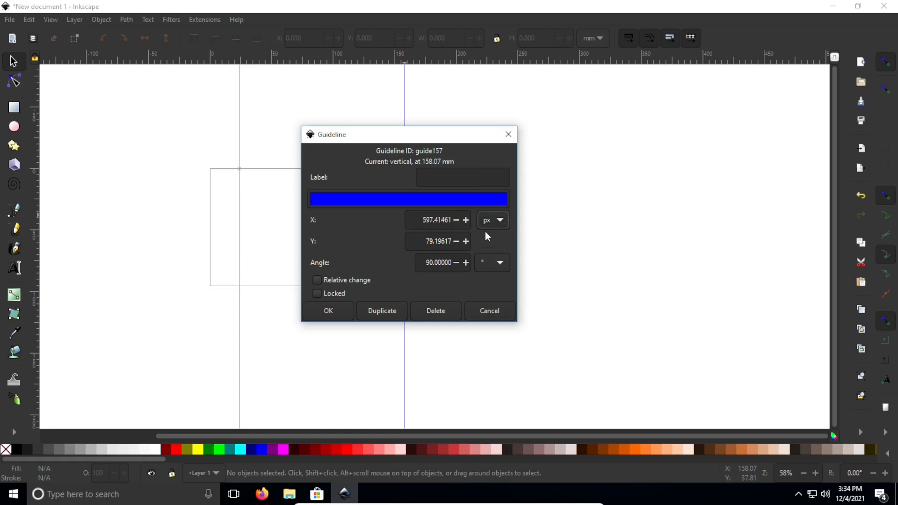
pyautogui.doubleClick(436, 222)
pyautogui.write('729.49')
pyautogui.doubleClick(426, 220)
pyautogui.write('729.49')
pyautogui.press('Tab')
pyautogui.write('-0')
pyautogui.click(317, 294)
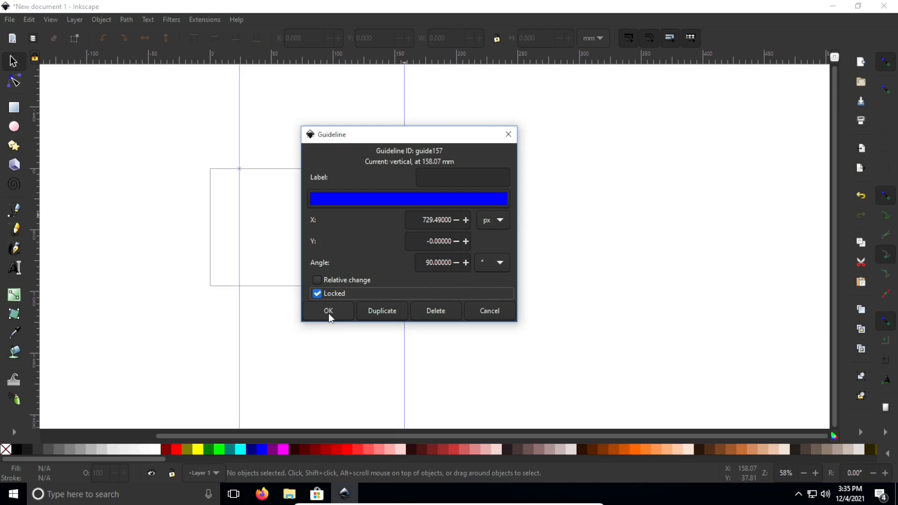
pyautogui.click(328, 312)
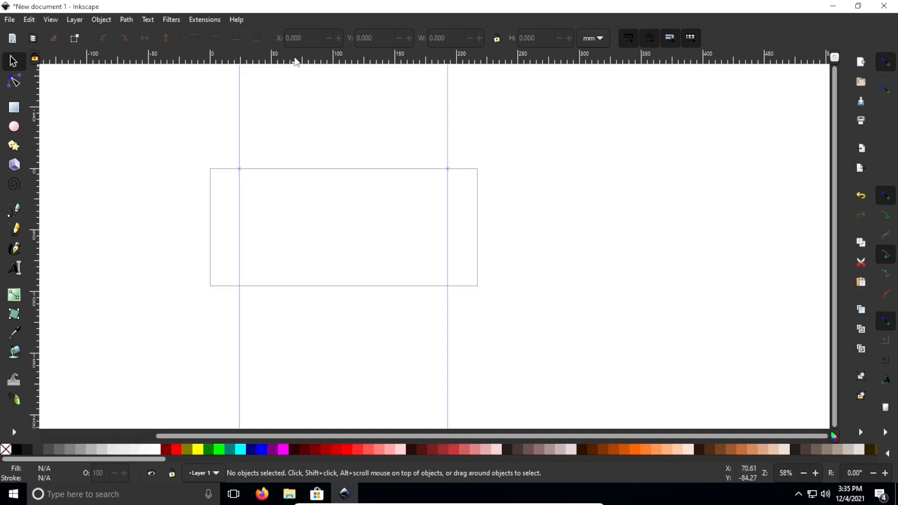
# - Add a horizontal guide near the page's bottom edge at X -0 px, Y 335.5 px and lock it
pyautogui.moveTo(296, 62); pyautogui.dragTo(323, 190)
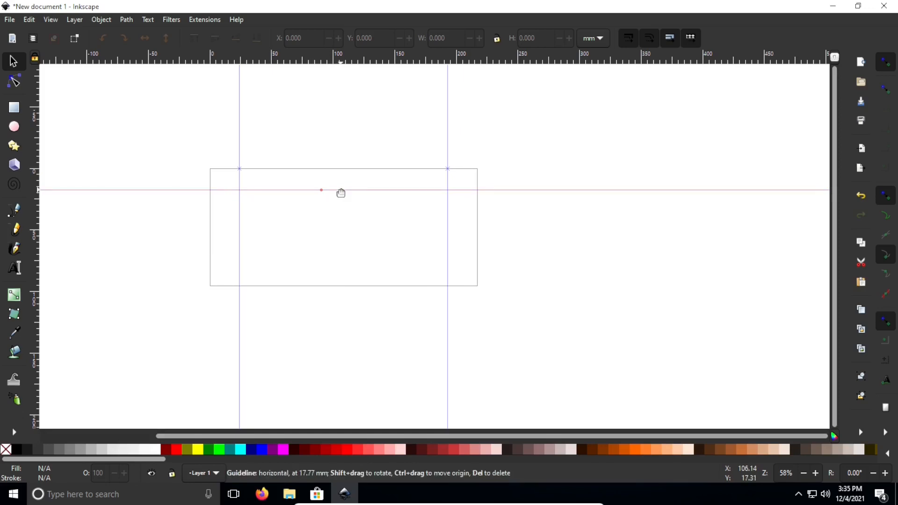
pyautogui.doubleClick(340, 190)
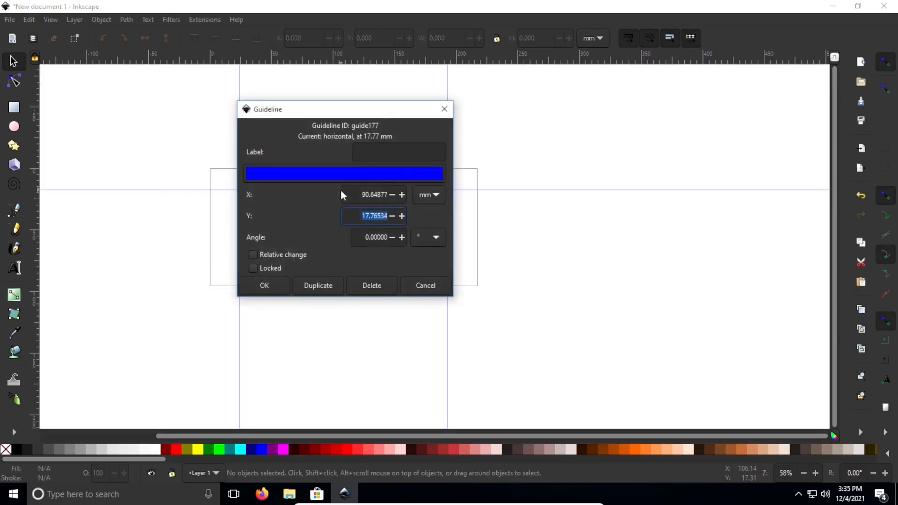
pyautogui.click(367, 192)
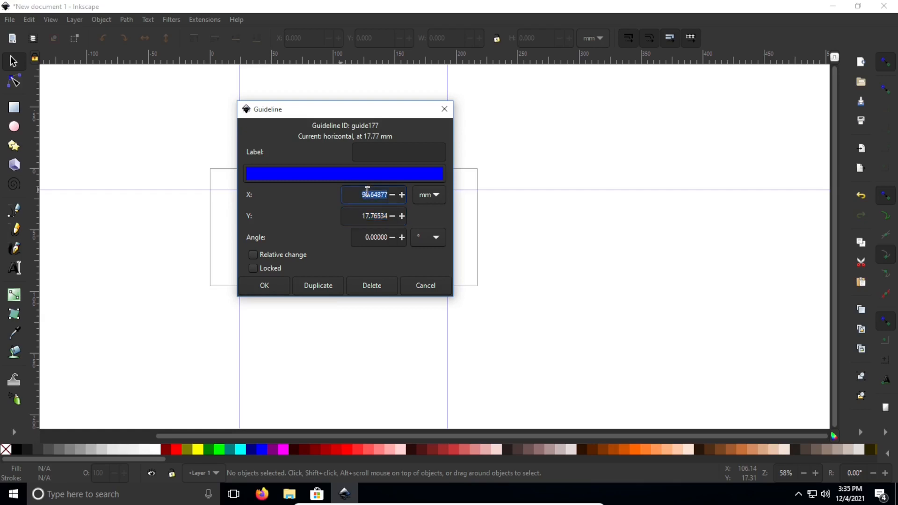
pyautogui.write('-0')
pyautogui.click(431, 193)
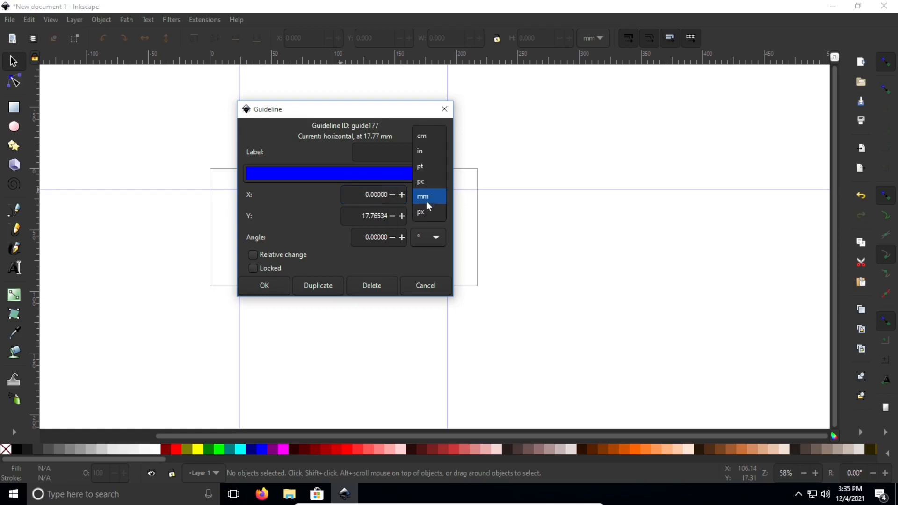
pyautogui.click(424, 212)
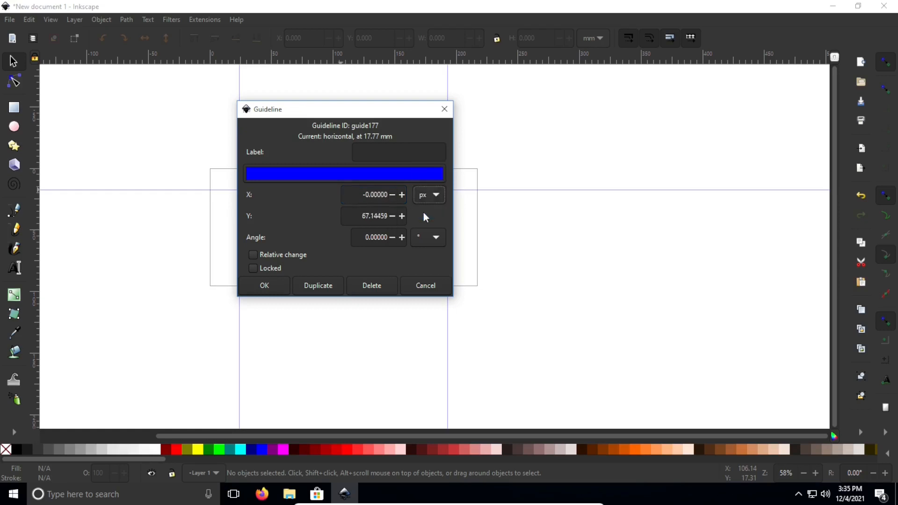
pyautogui.click(378, 198)
pyautogui.write('0-')
pyautogui.click(378, 214)
pyautogui.write('335.5')
pyautogui.click(251, 268)
pyautogui.click(261, 286)
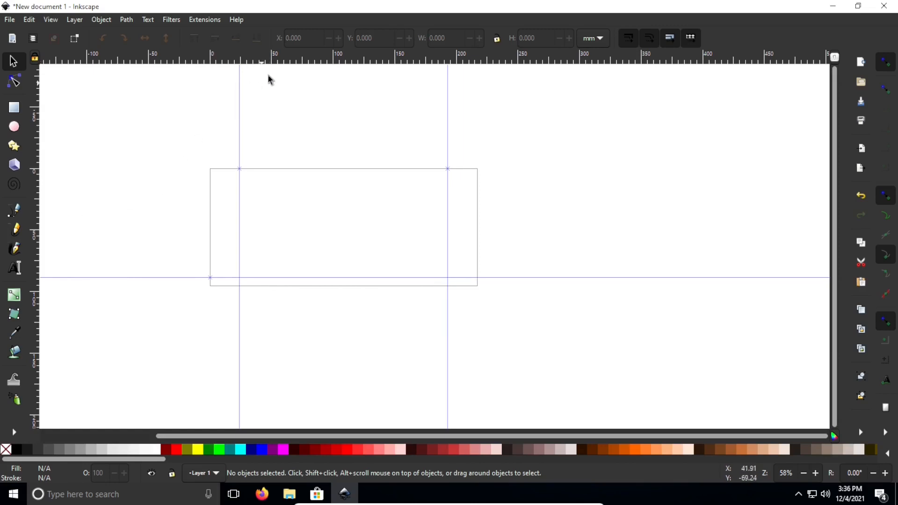
# - Add a horizontal guide near the page's top edge at X -0 px, Y 24.49 px and lock it
pyautogui.moveTo(277, 61); pyautogui.dragTo(291, 196)
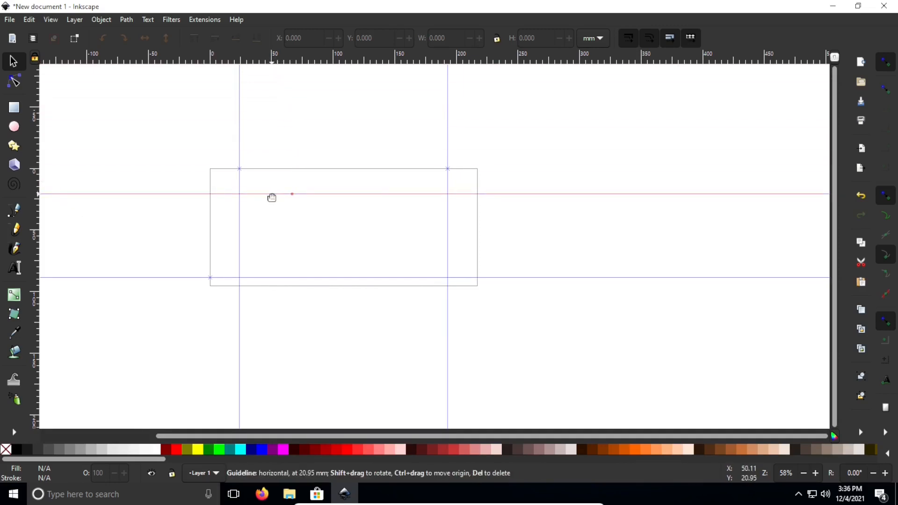
pyautogui.doubleClick(272, 194)
pyautogui.click(359, 199)
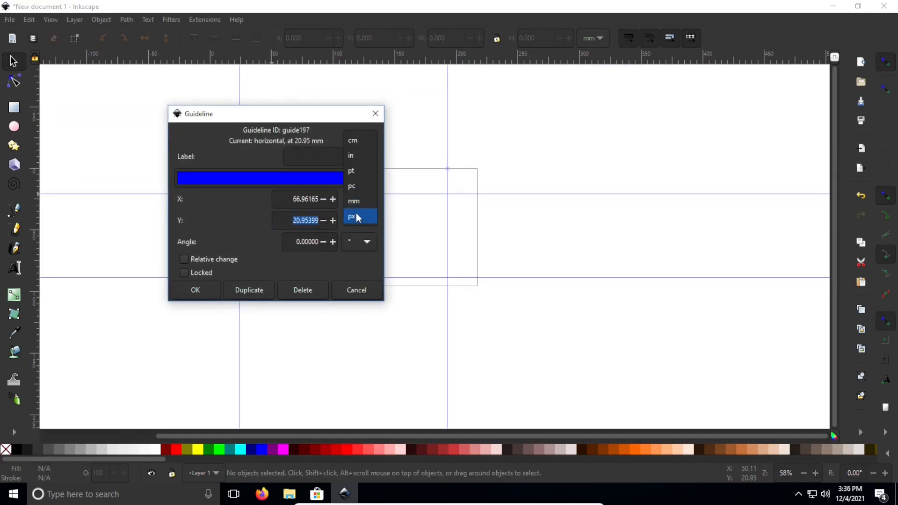
pyautogui.click(356, 215)
pyautogui.doubleClick(295, 200)
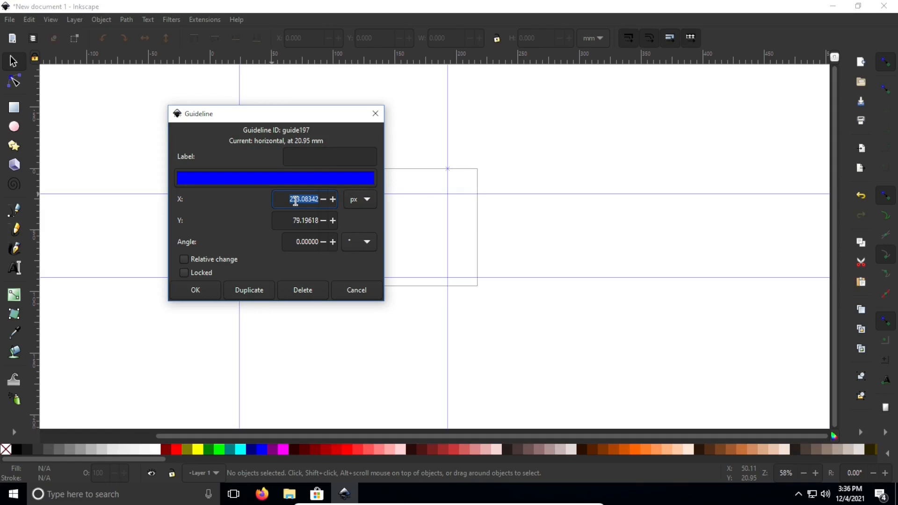
pyautogui.write('-0')
pyautogui.doubleClick(294, 222)
pyautogui.write('24.49')
pyautogui.click(183, 272)
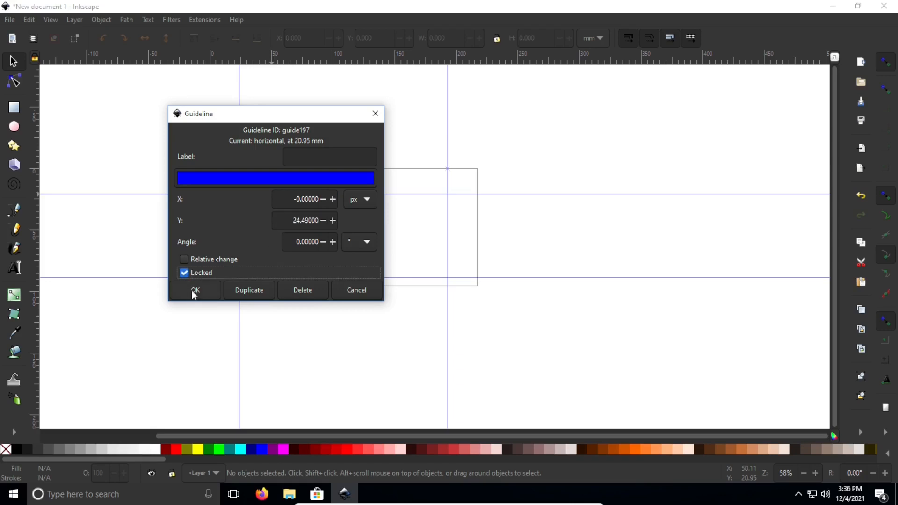
pyautogui.click(195, 290)
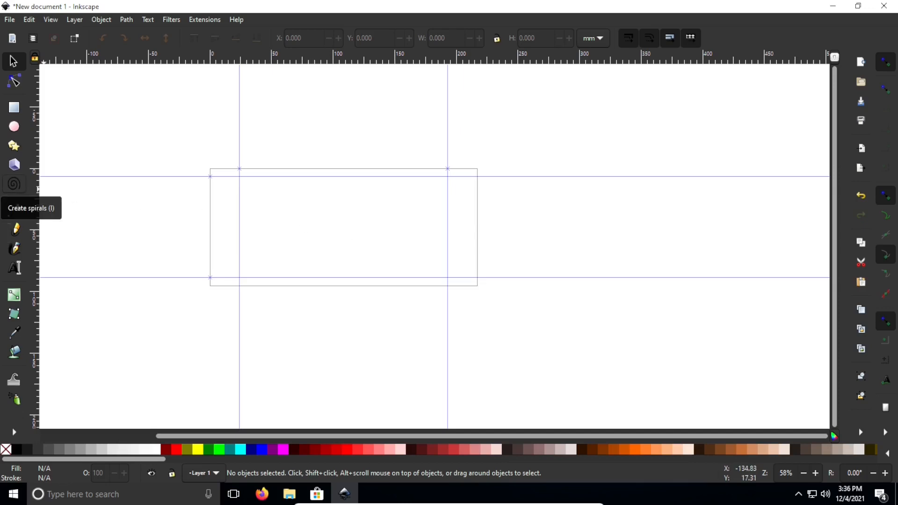
# - Save the document as a template named Facebook Banner and set it as the default template
pyautogui.click(9, 20)
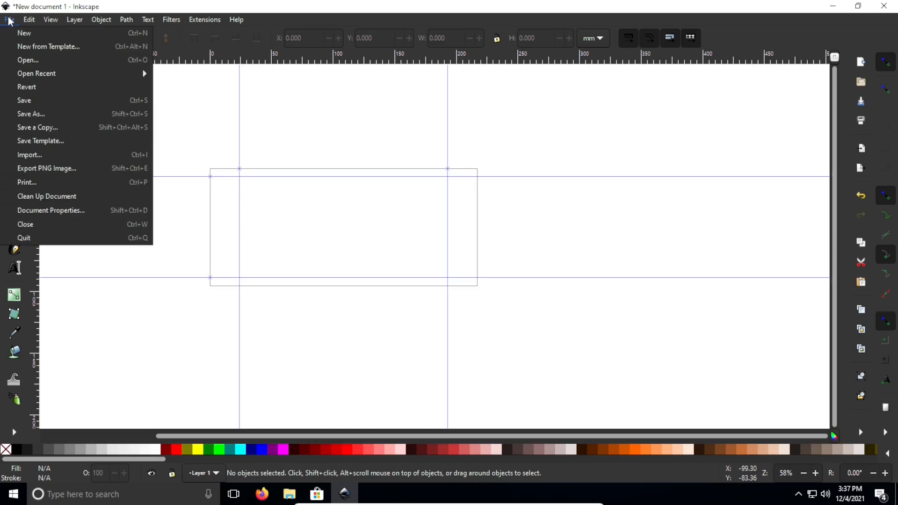
pyautogui.click(64, 141)
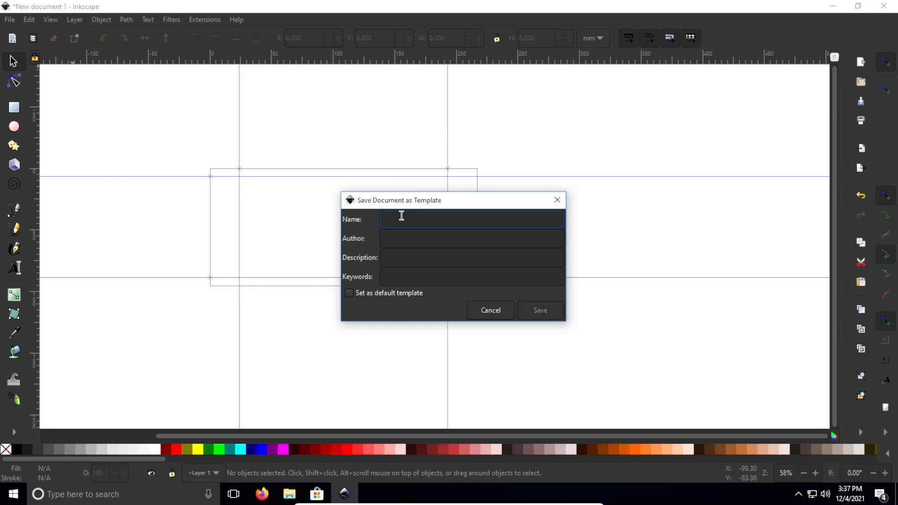
pyautogui.write('Facebook Banner')
pyautogui.click(351, 293)
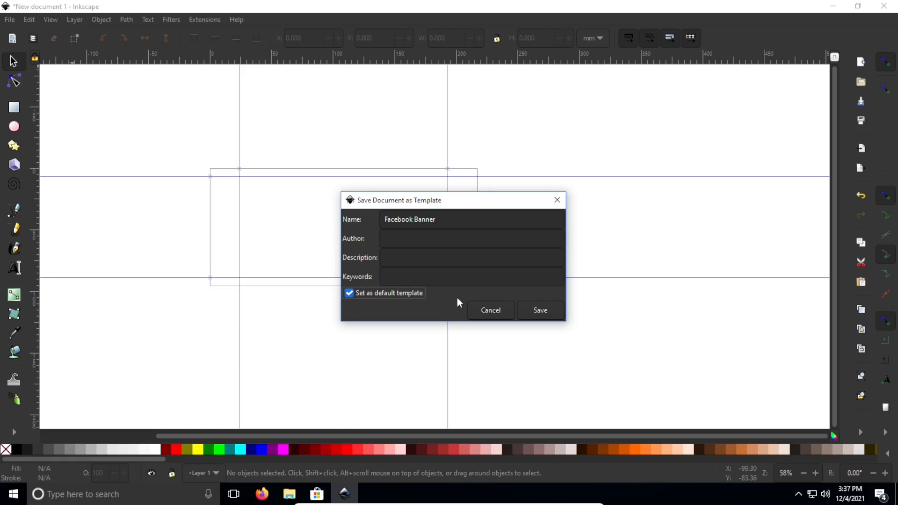
pyautogui.click(541, 310)
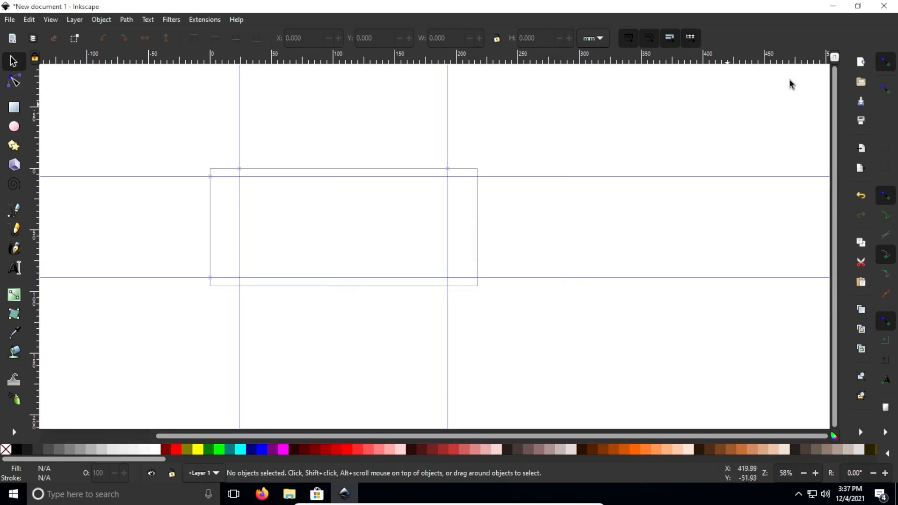
# - Close the document without saving its changes and relaunch Inkscape from the desktop
pyautogui.click(883, 7)
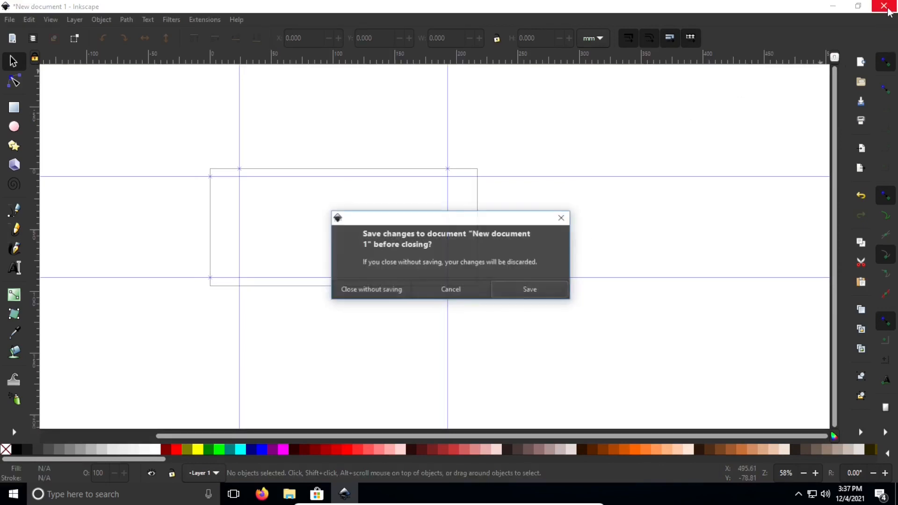
pyautogui.click(361, 292)
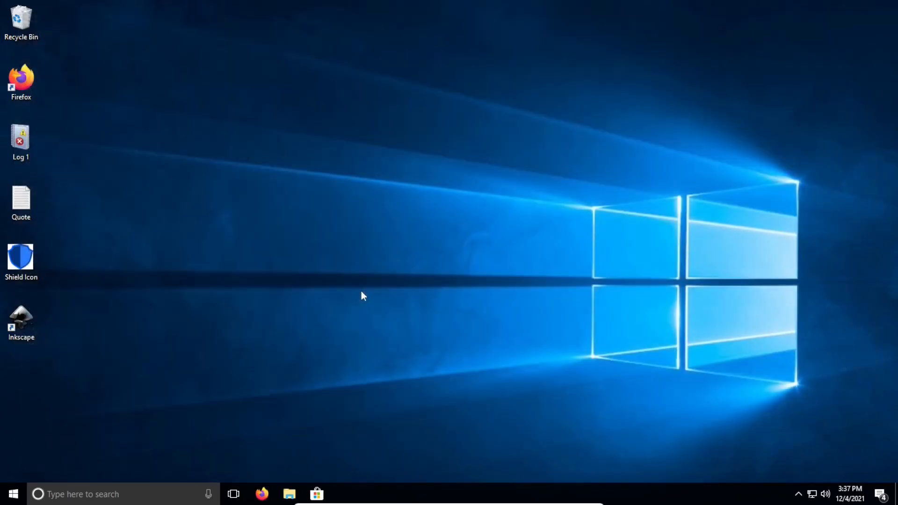
pyautogui.doubleClick(21, 316)
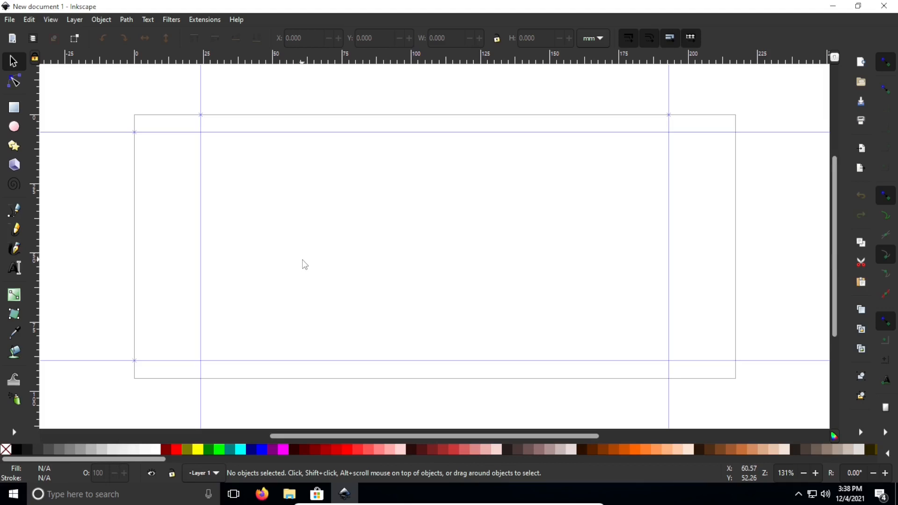
# - Save the new document to the Desktop as an Inkscape SVG named Facebook Banner Template
pyautogui.click(10, 20)
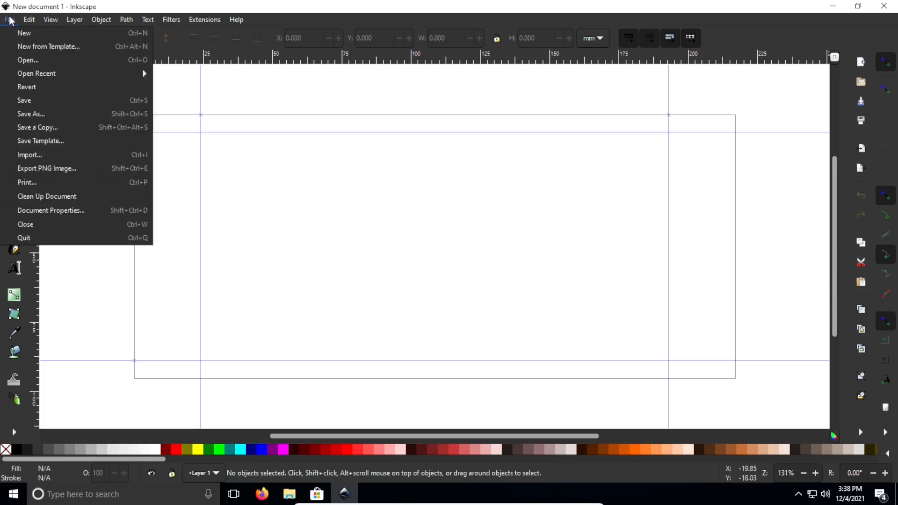
pyautogui.click(91, 114)
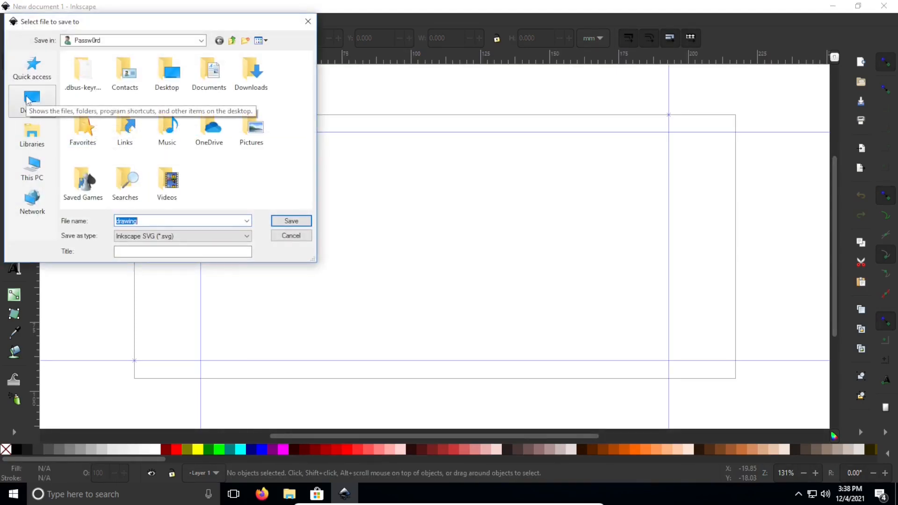
pyautogui.click(27, 97)
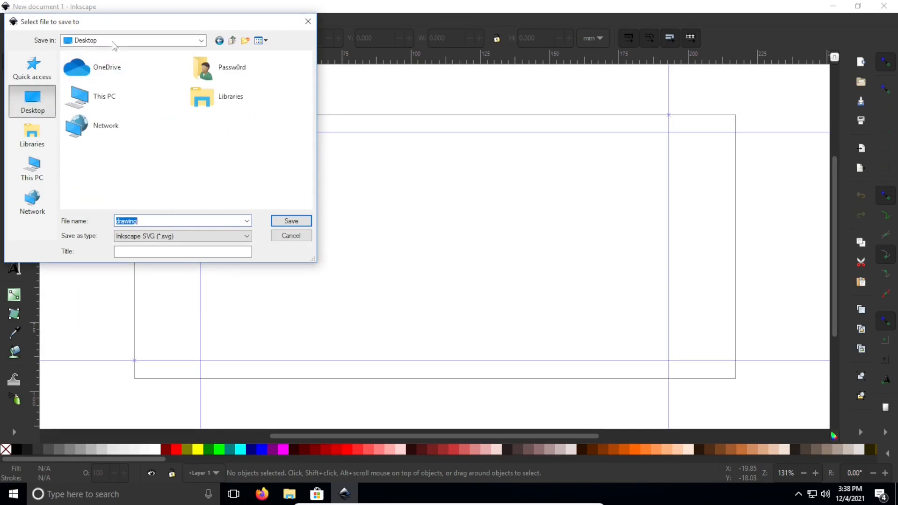
pyautogui.click(151, 220)
pyautogui.doubleClick(152, 219)
pyautogui.write('Facebook Banner Template')
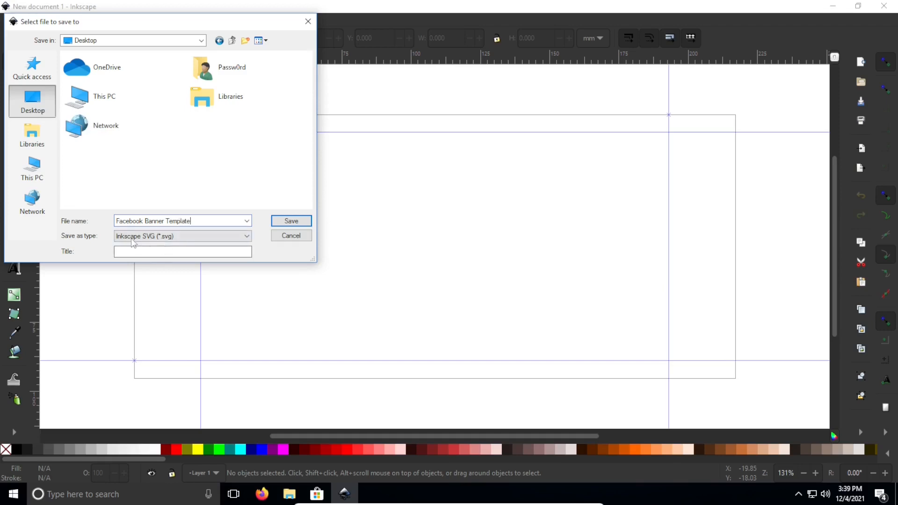
pyautogui.click(291, 220)
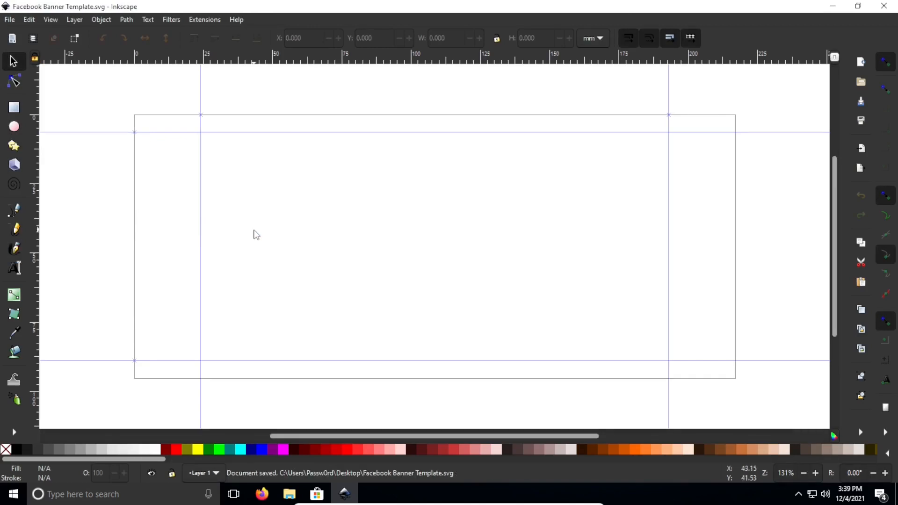
# - Close Inkscape and reopen the Facebook Banner Template file from the desktop, making Inkscape the permanent app for .svg files
pyautogui.click(883, 6)
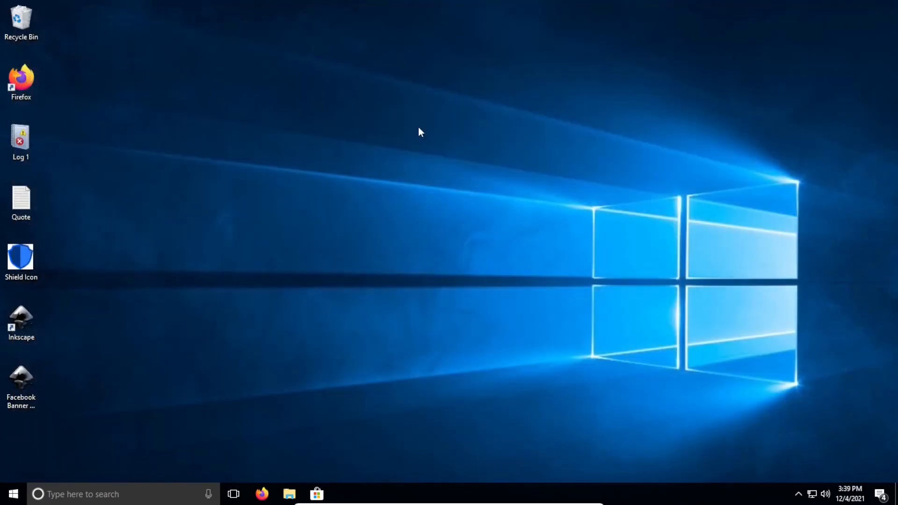
pyautogui.doubleClick(28, 377)
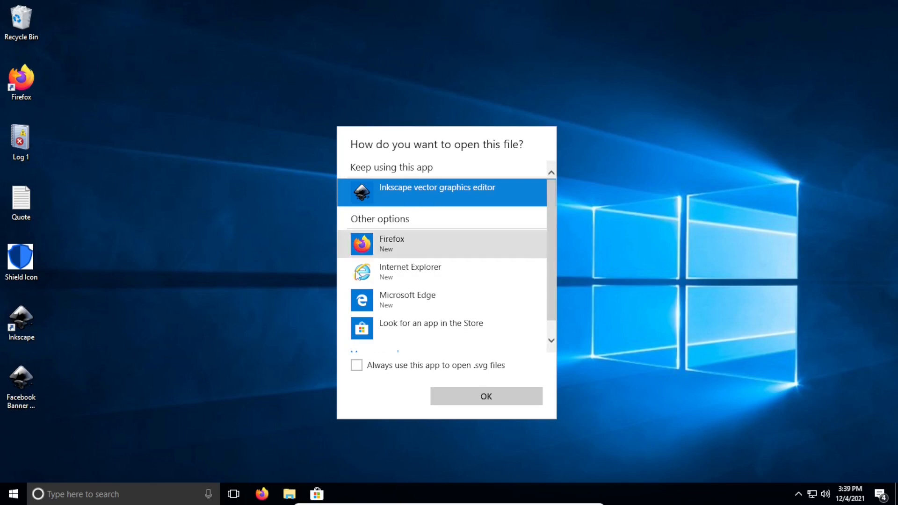
pyautogui.click(358, 369)
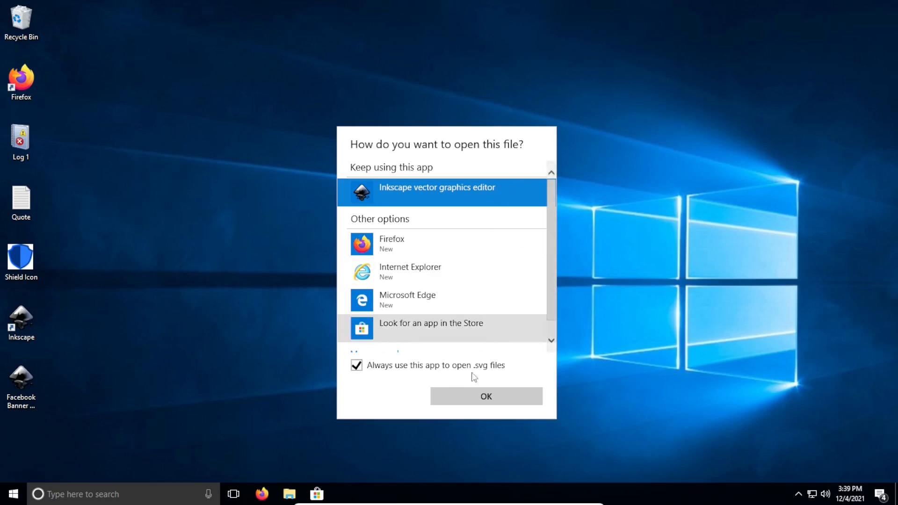
pyautogui.click(481, 398)
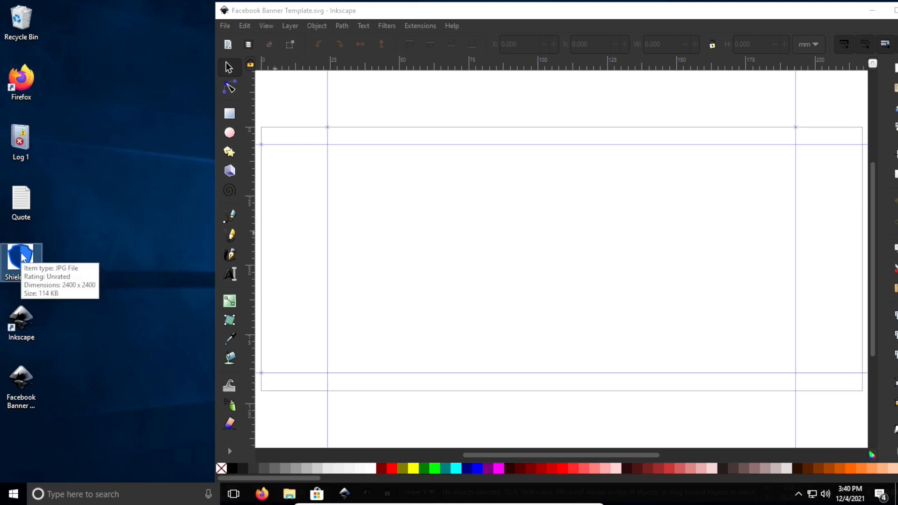
# - Bring the Shield Icon image from the desktop into the document, embedded with DPI from file and automatic rendering mode
pyautogui.moveTo(21, 253); pyautogui.dragTo(517, 239)
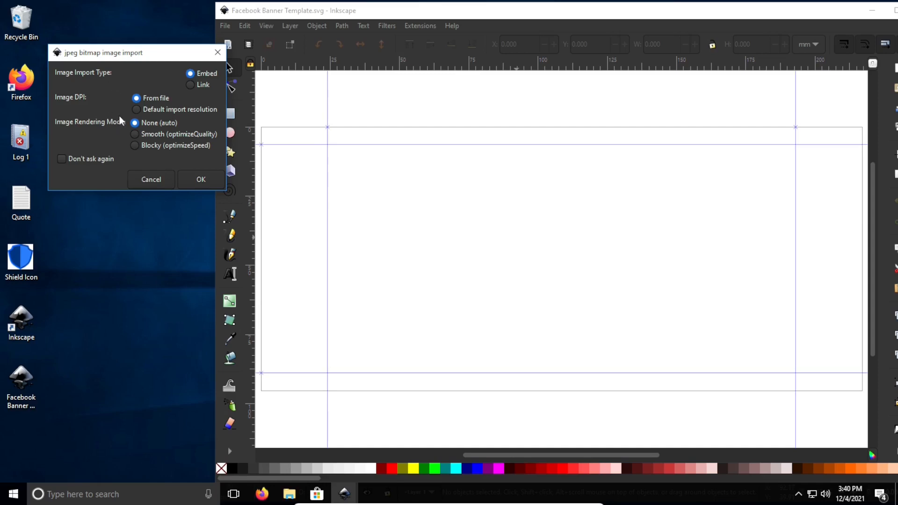
pyautogui.click(201, 181)
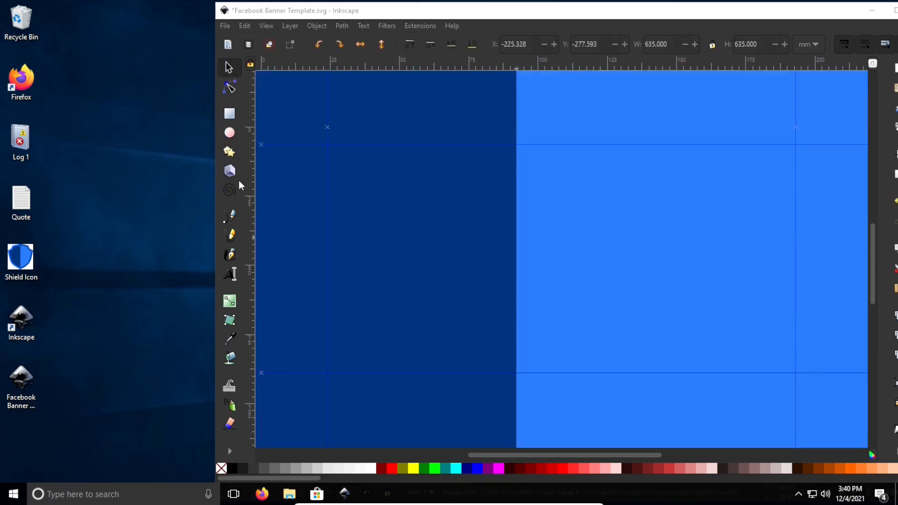
pyautogui.press('3')
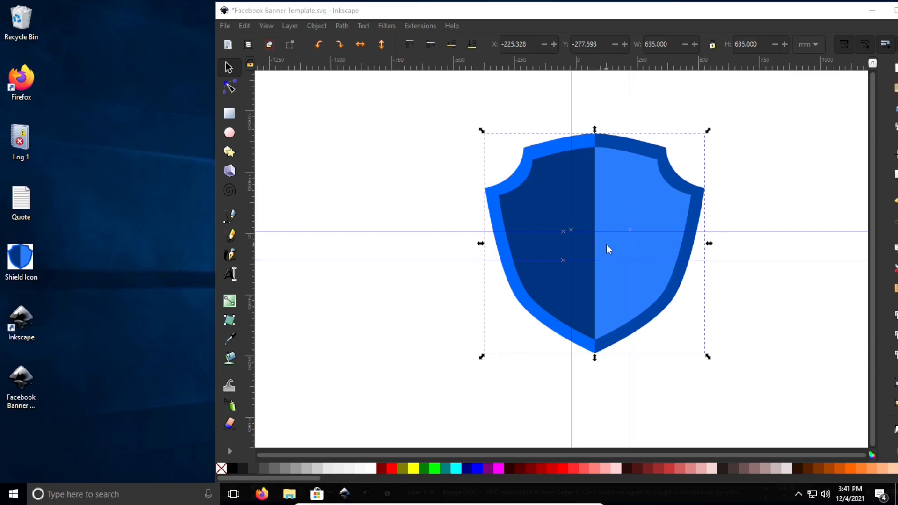
# - Examine the imported shield's size against the banner page and its guides
pyautogui.scroll(-1, 606, 245)
pyautogui.scroll(2, 606, 244)
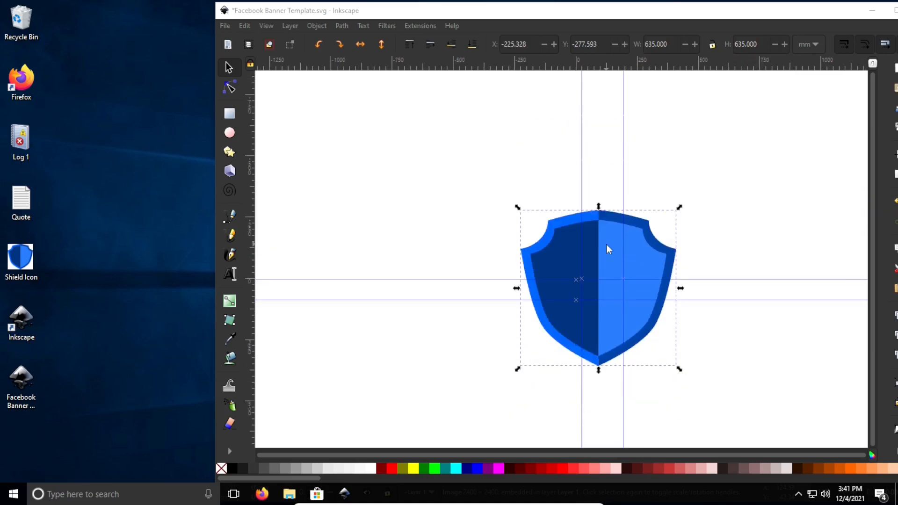
pyautogui.scroll(-2, 606, 244)
pyautogui.scroll(2, 605, 244)
pyautogui.scroll(1, 605, 244)
pyautogui.scroll(-3, 606, 244)
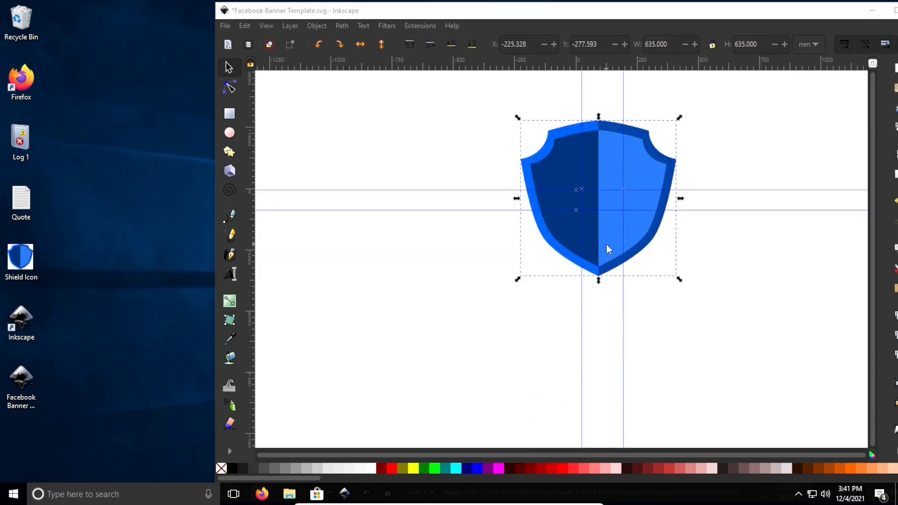
pyautogui.scroll(2, 606, 245)
pyautogui.scroll(2, 606, 244)
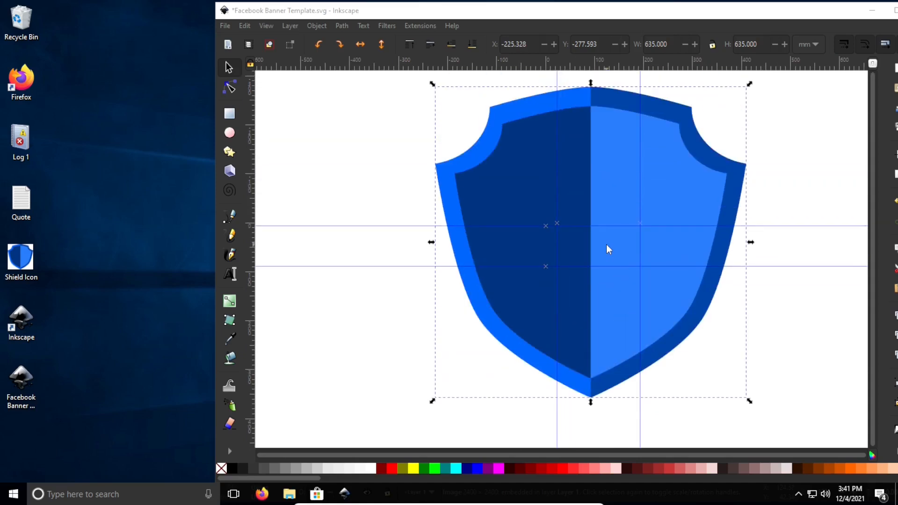
# - Delete the imported shield image from the canvas
pyautogui.click(597, 185)
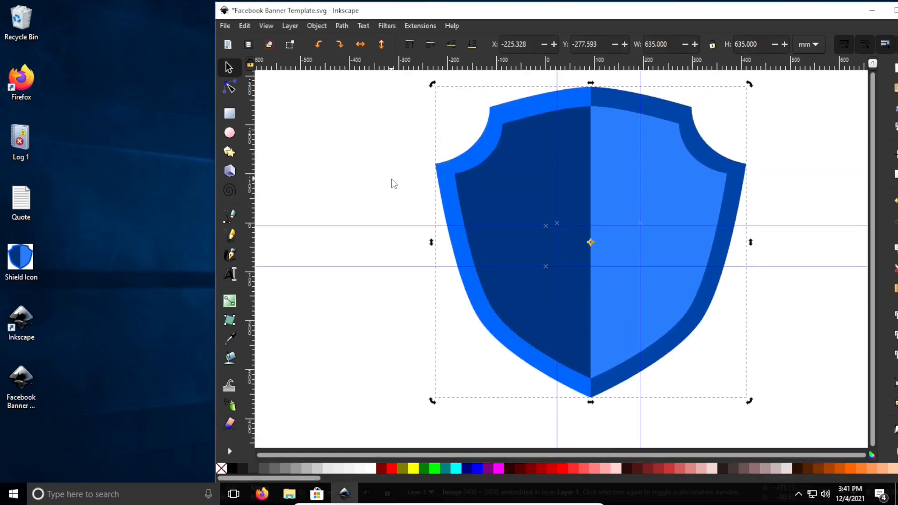
pyautogui.click(491, 192)
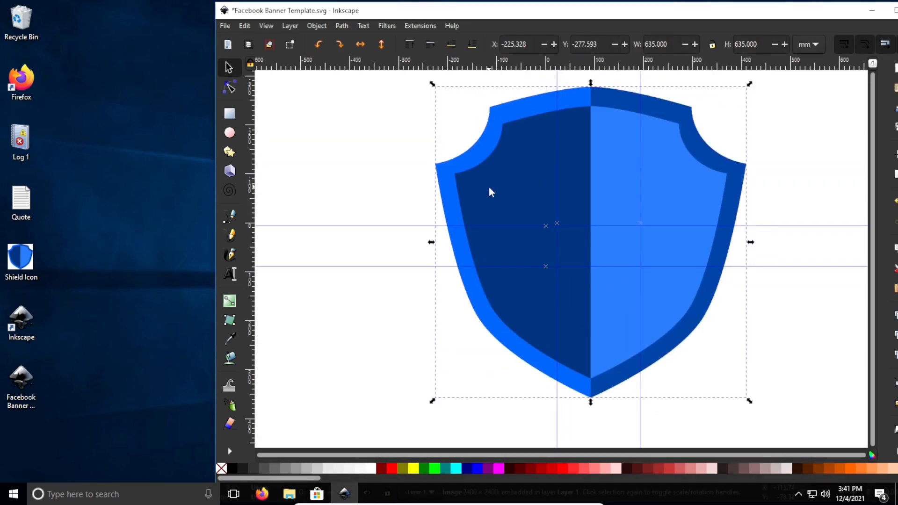
pyautogui.press('Delete')
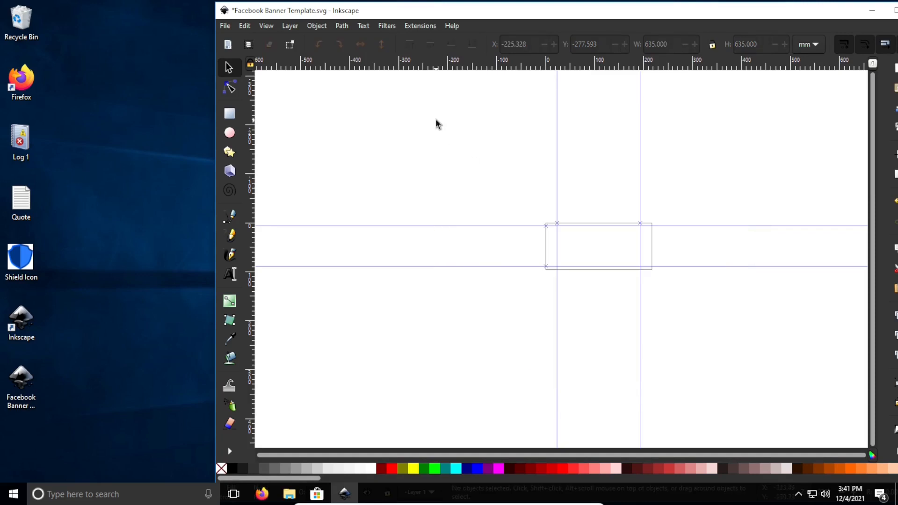
# - Import the Shield Icon JPG from the desktop, embedded with DPI from file and automatic rendering mode
pyautogui.click(226, 26)
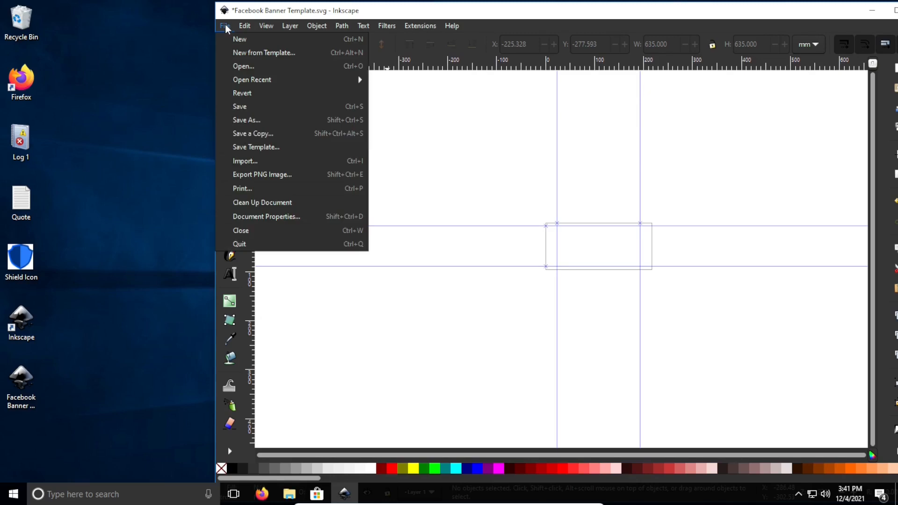
pyautogui.click(273, 164)
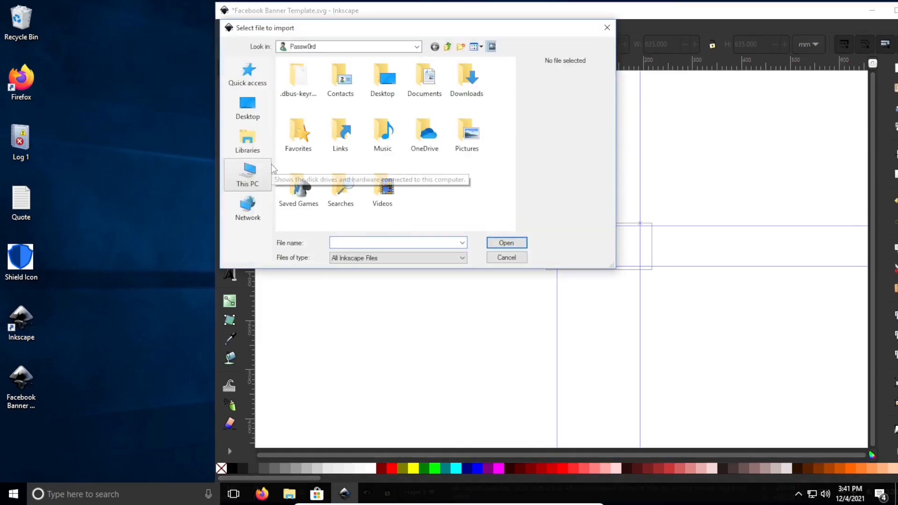
pyautogui.click(251, 107)
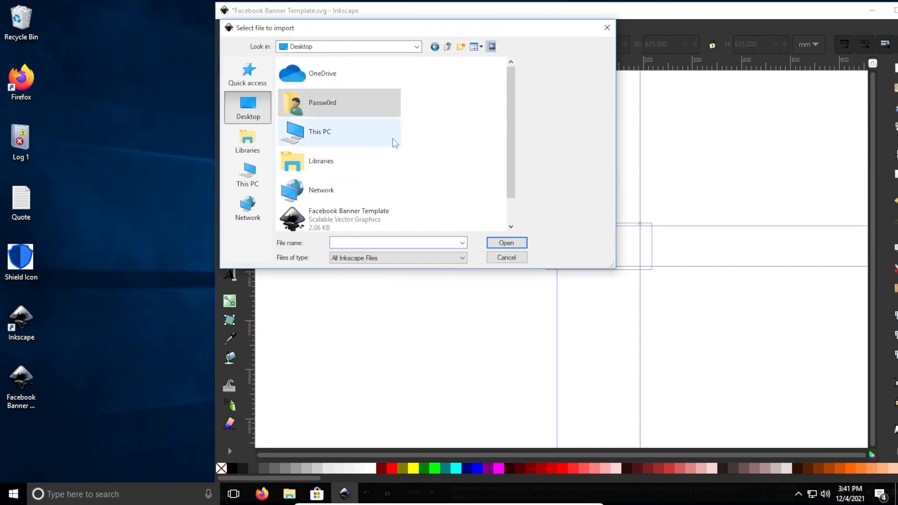
pyautogui.scroll(-1, 404, 145)
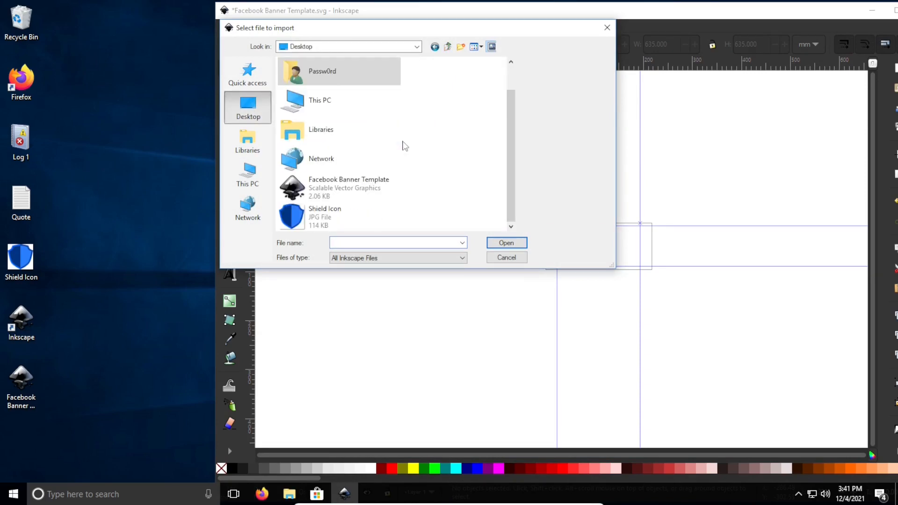
pyautogui.click(325, 225)
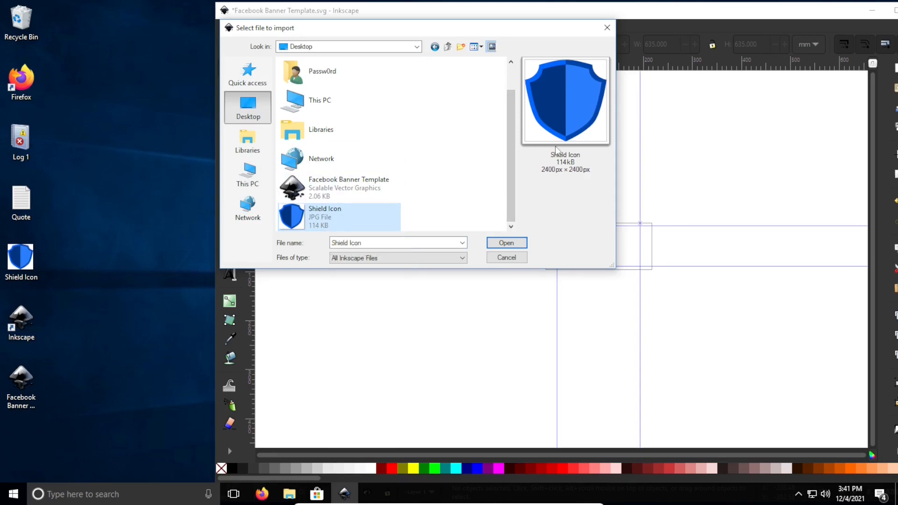
pyautogui.click(512, 244)
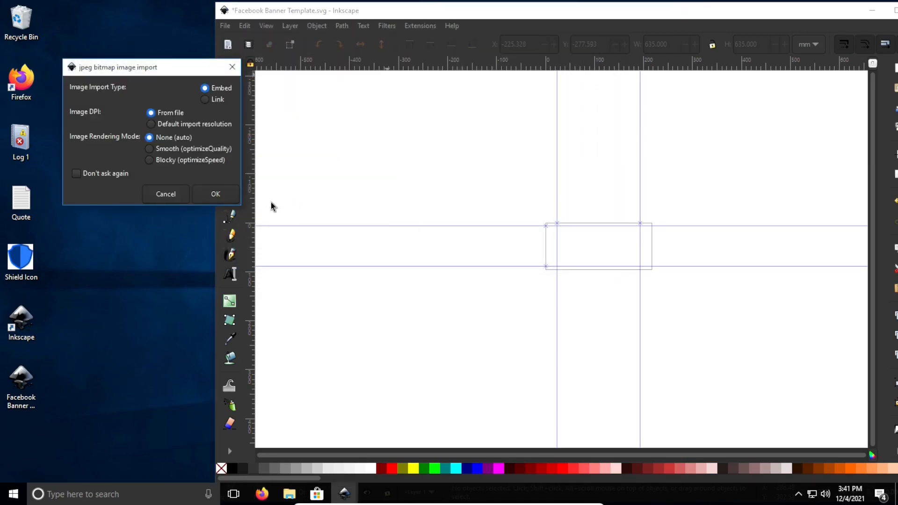
pyautogui.click(214, 196)
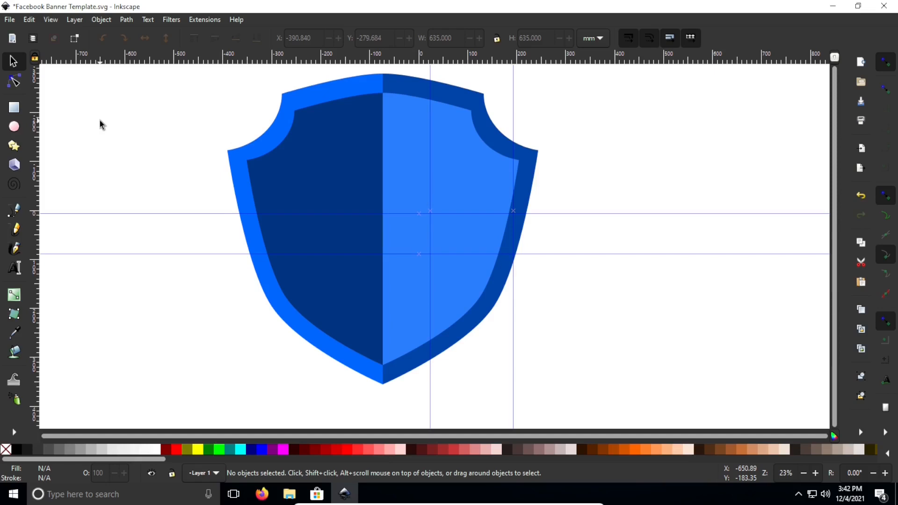
# - Try scaling the shield image freely from its lower-left corner to about 591 × 613 mm, and undo the scaling
pyautogui.click(349, 177)
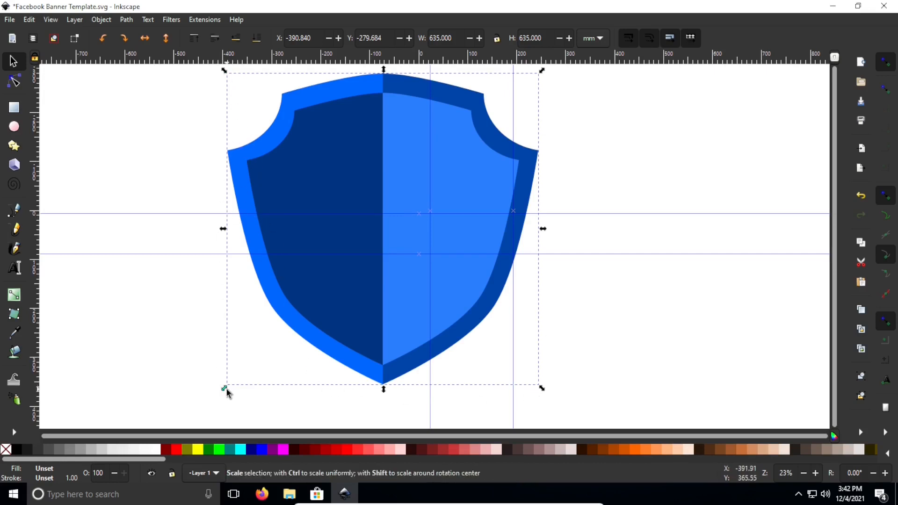
pyautogui.moveTo(225, 390); pyautogui.dragTo(244, 378)
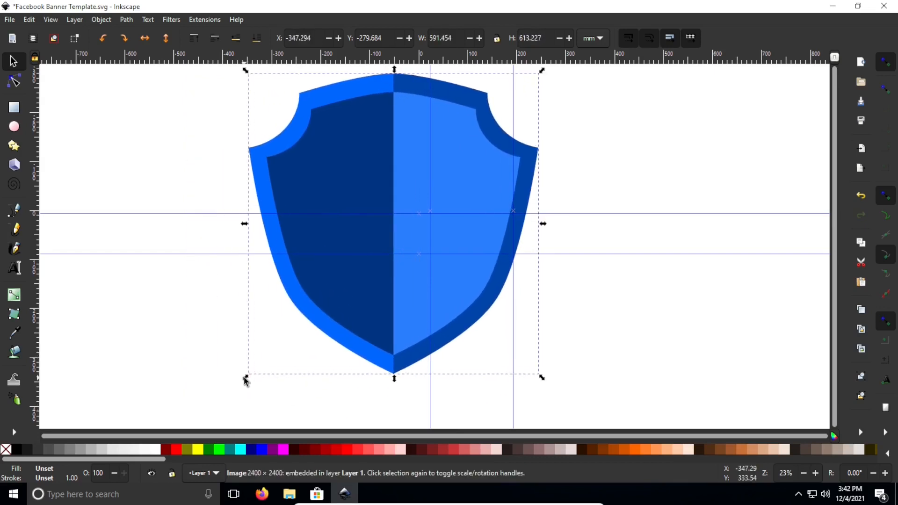
pyautogui.hotkey('ctrl', 'z')
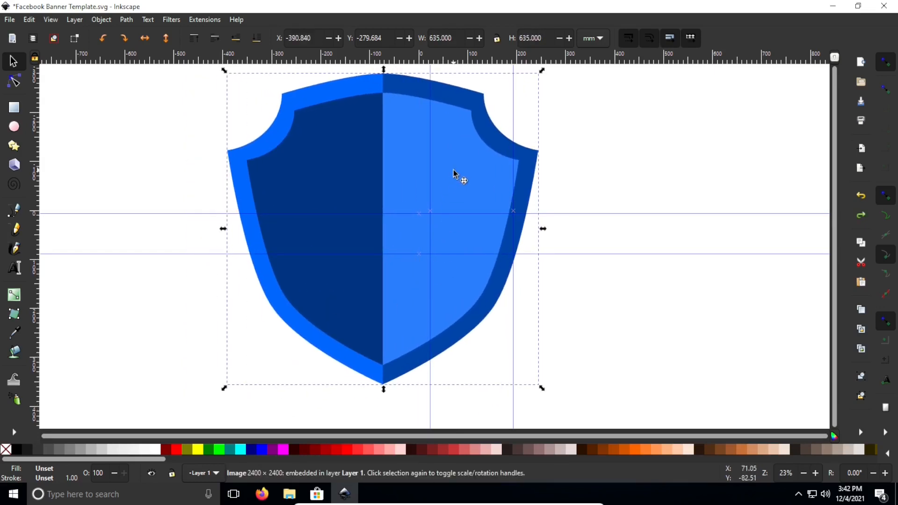
# - Try rotating the shield image clockwise about its centre, and undo the rotation
pyautogui.click(476, 155)
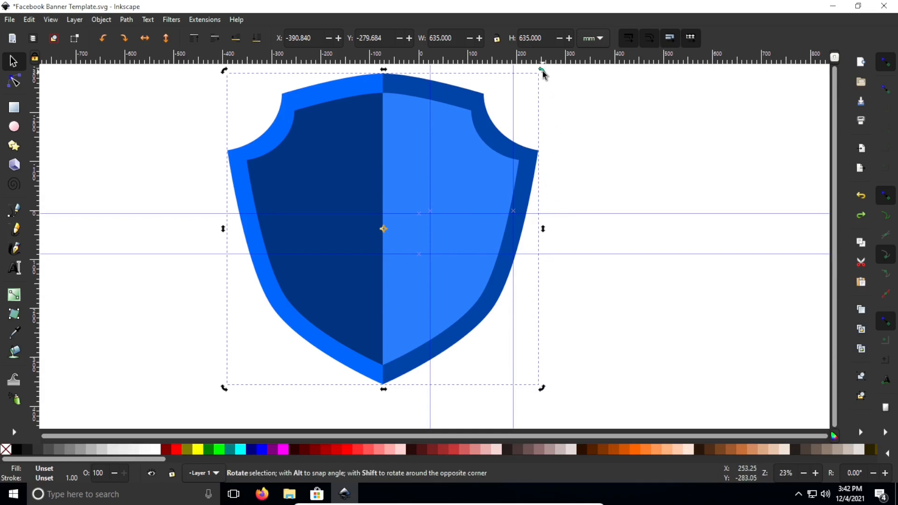
pyautogui.moveTo(548, 81); pyautogui.dragTo(583, 293)
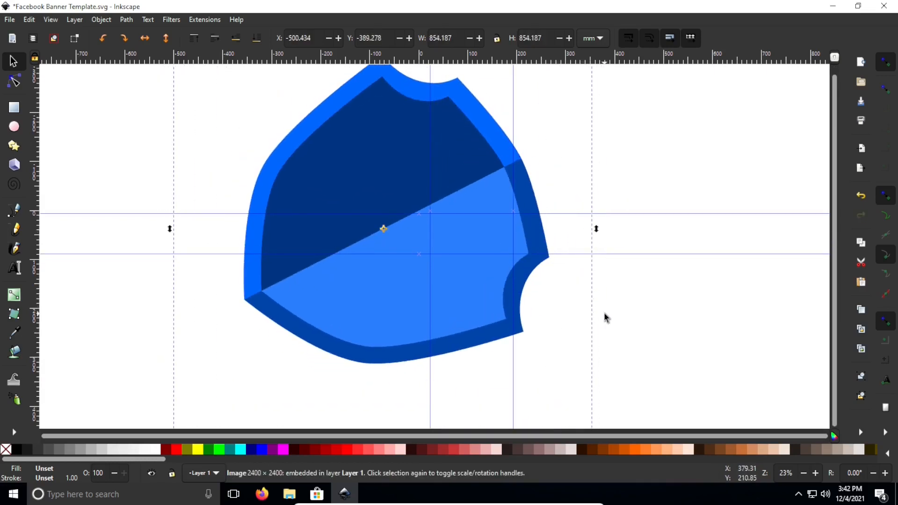
pyautogui.hotkey('ctrl', 'z')
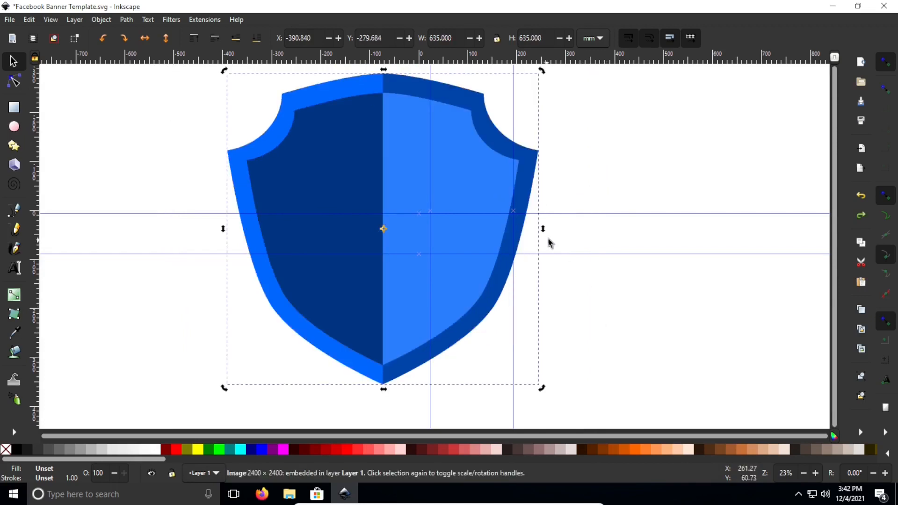
# - Try skewing the shield image vertically and horizontally, and undo both skews
pyautogui.moveTo(544, 232); pyautogui.dragTo(538, 208)
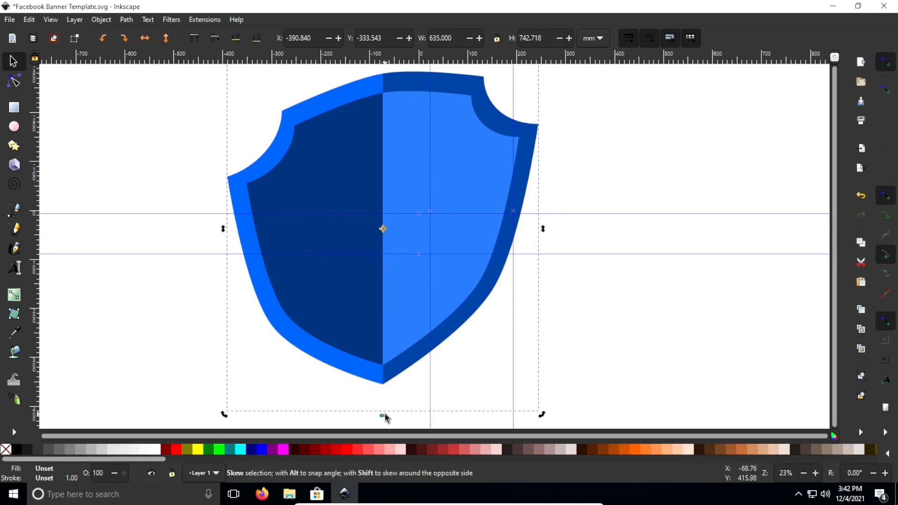
pyautogui.moveTo(381, 416); pyautogui.dragTo(349, 422)
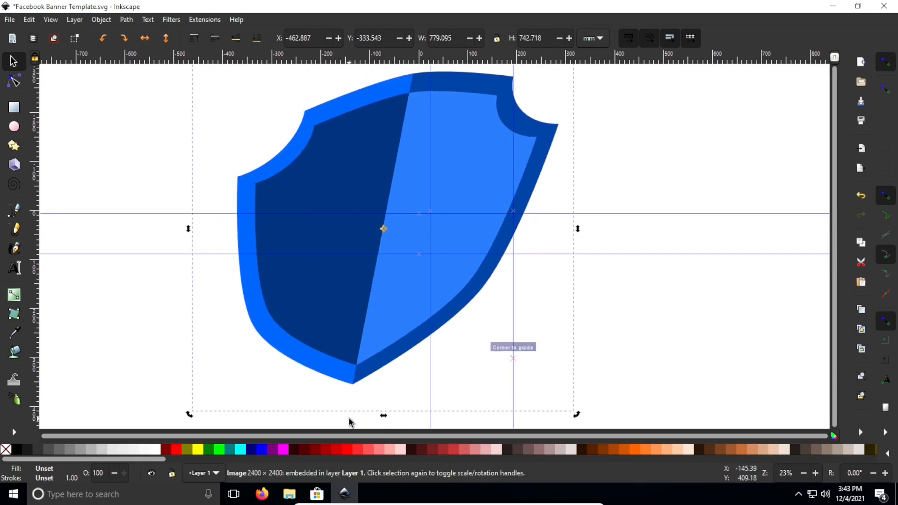
pyautogui.hotkey('ctrl', 'z')
pyautogui.hotkey('ctrl', 'z')
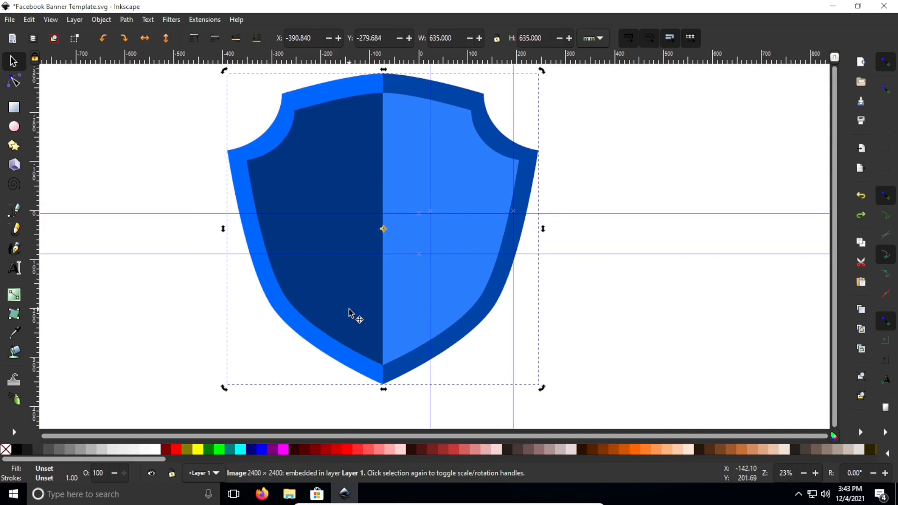
pyautogui.click(29, 20)
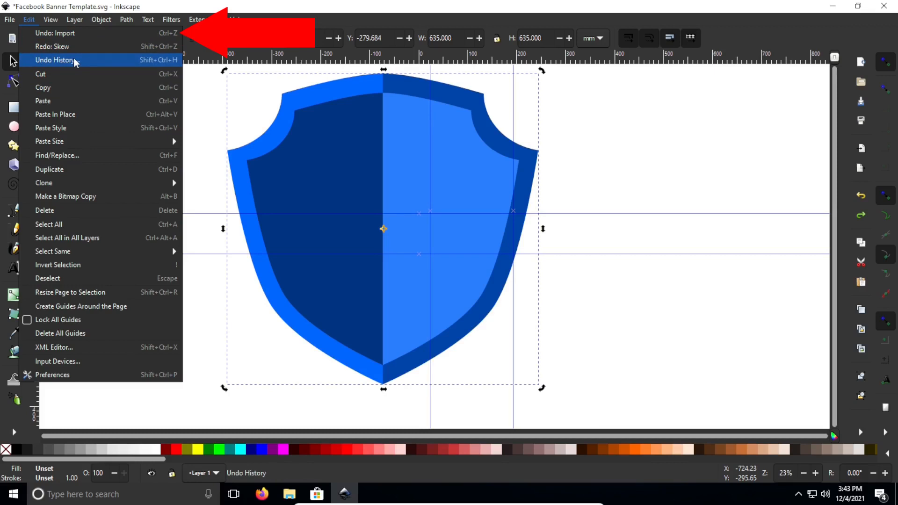
pyautogui.click(252, 91)
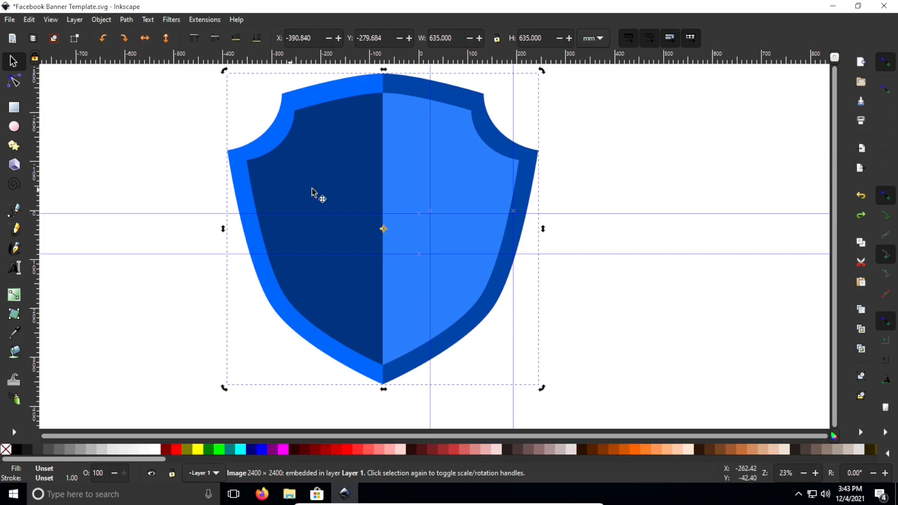
pyautogui.click(174, 168)
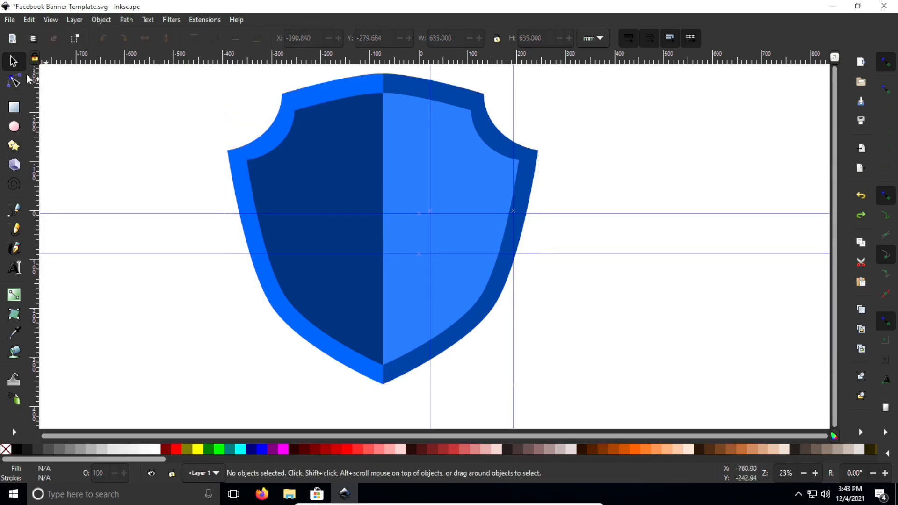
pyautogui.click(342, 176)
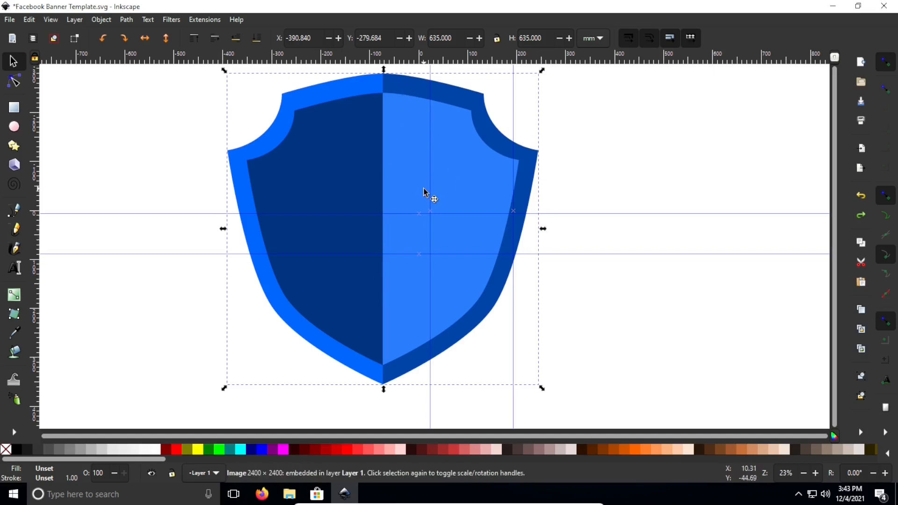
pyautogui.click(367, 177)
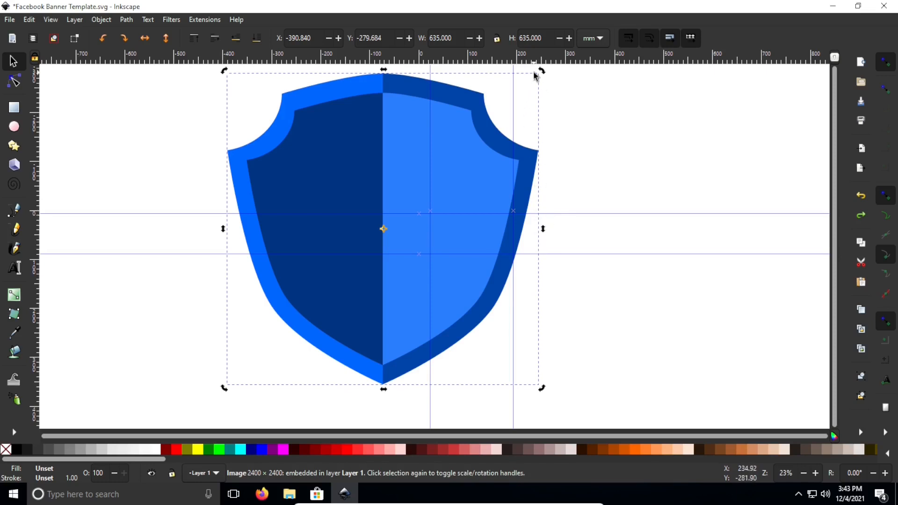
pyautogui.click(398, 175)
pyautogui.click(173, 170)
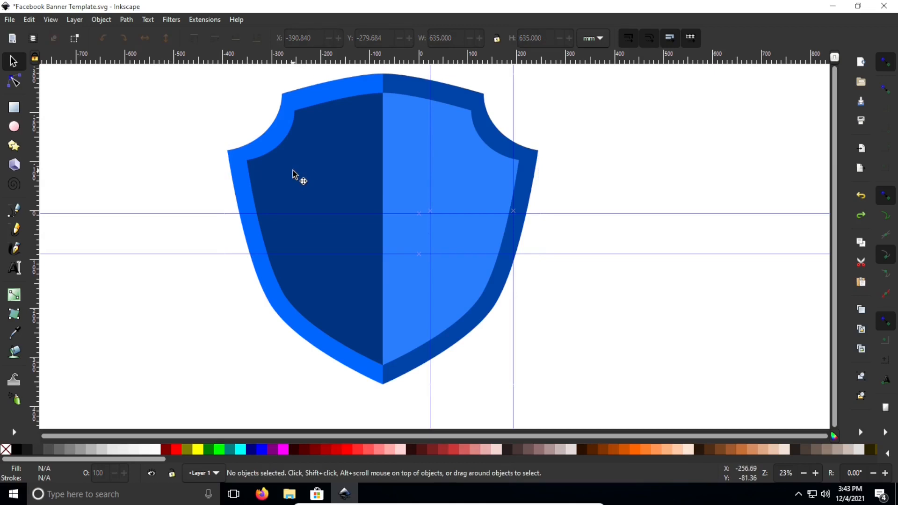
# - Scale the shield image down uniformly about its centre to about 102 mm square
pyautogui.click(294, 175)
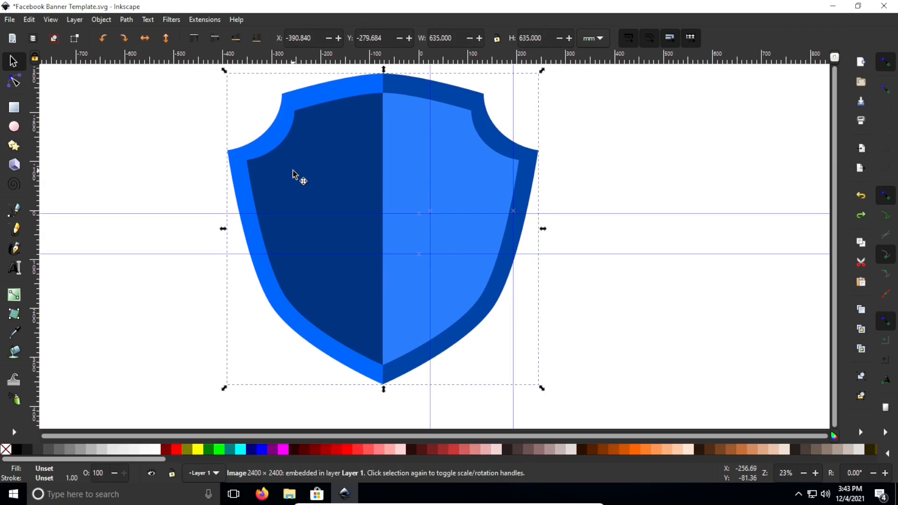
pyautogui.press('ctrl')
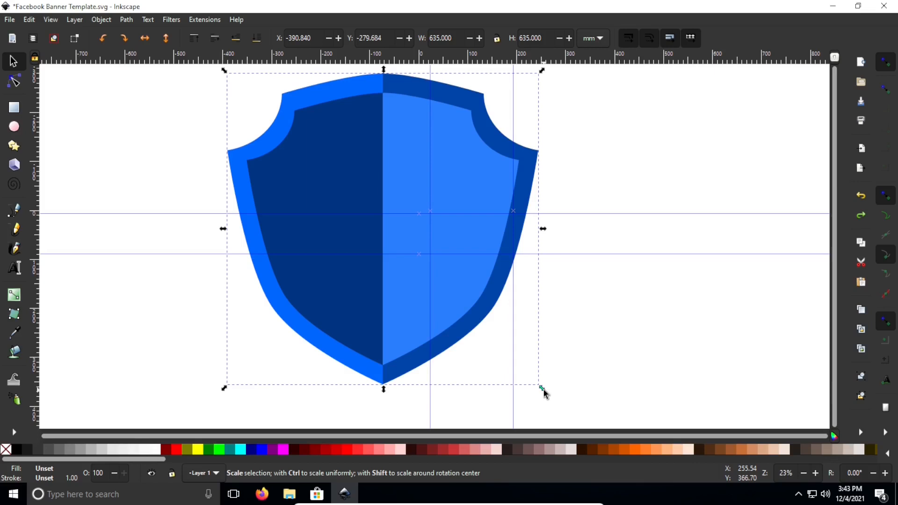
pyautogui.moveTo(542, 390); pyautogui.dragTo(406, 265)
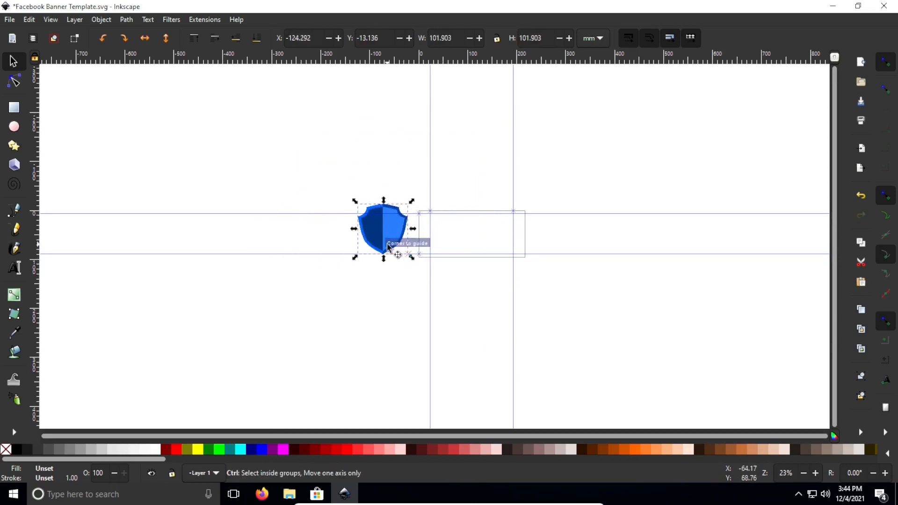
# - Move the shield onto the banner page and shrink it to about 50 mm square, placed inside the safe-area guides near the left one
pyautogui.keyDown('ctrl'); pyautogui.scroll(3, 389, 247); pyautogui.keyUp('ctrl')
pyautogui.moveTo(366, 199); pyautogui.dragTo(571, 220)
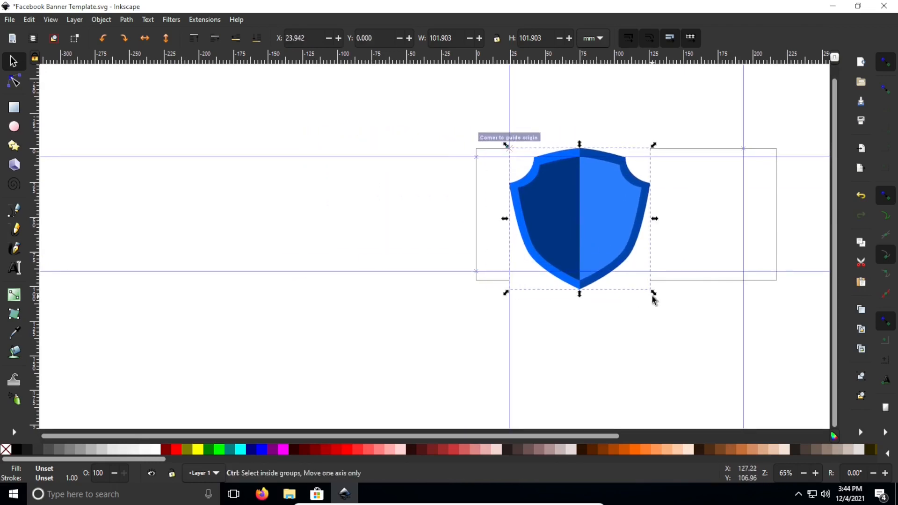
pyautogui.moveTo(651, 295); pyautogui.dragTo(615, 266)
pyautogui.click(591, 226)
pyautogui.moveTo(587, 223); pyautogui.dragTo(564, 213)
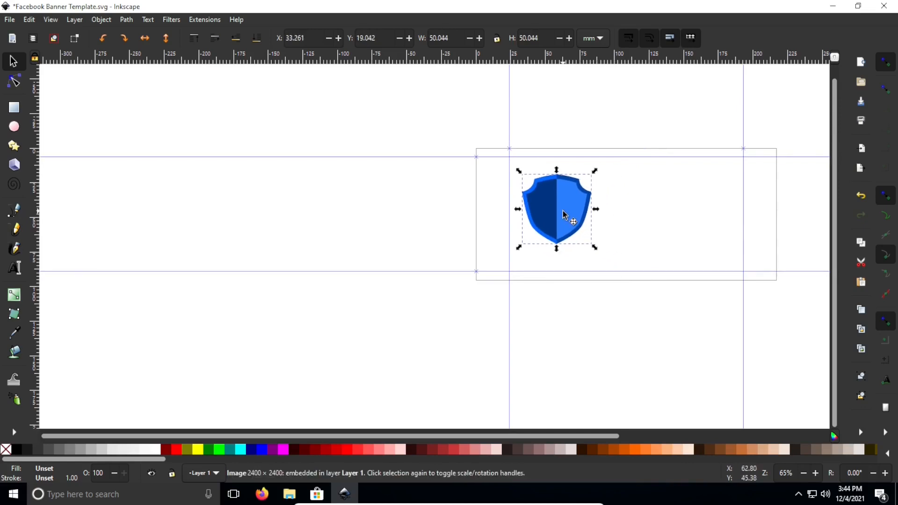
pyautogui.click(631, 226)
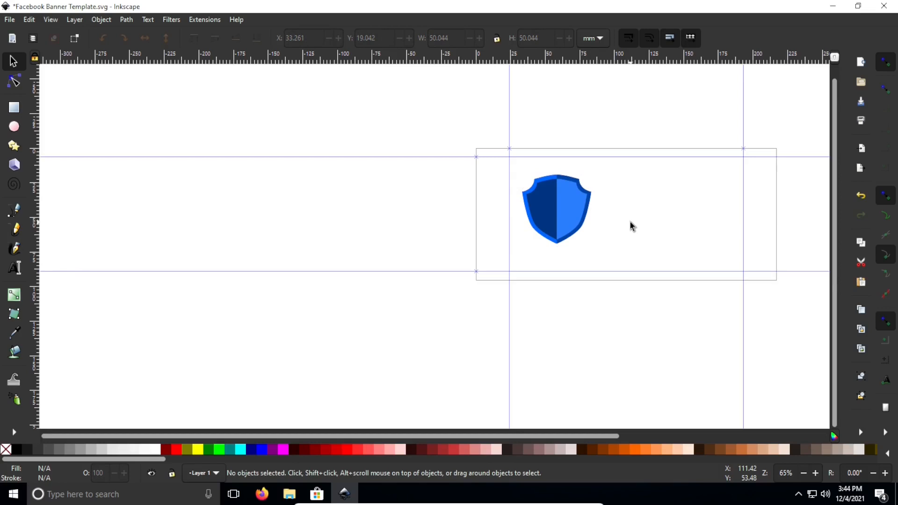
# - Lock the shield image in place on the banner, and unlock it again
pyautogui.click(570, 213)
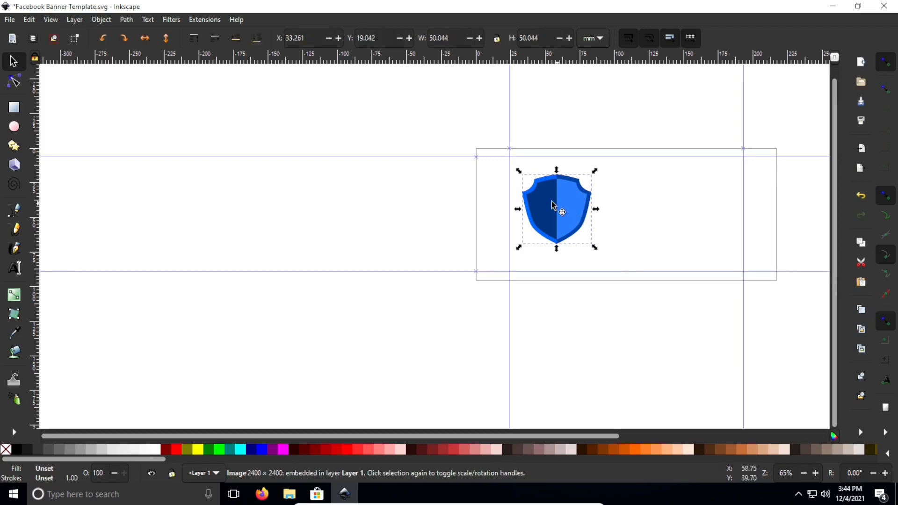
pyautogui.rightClick(553, 206)
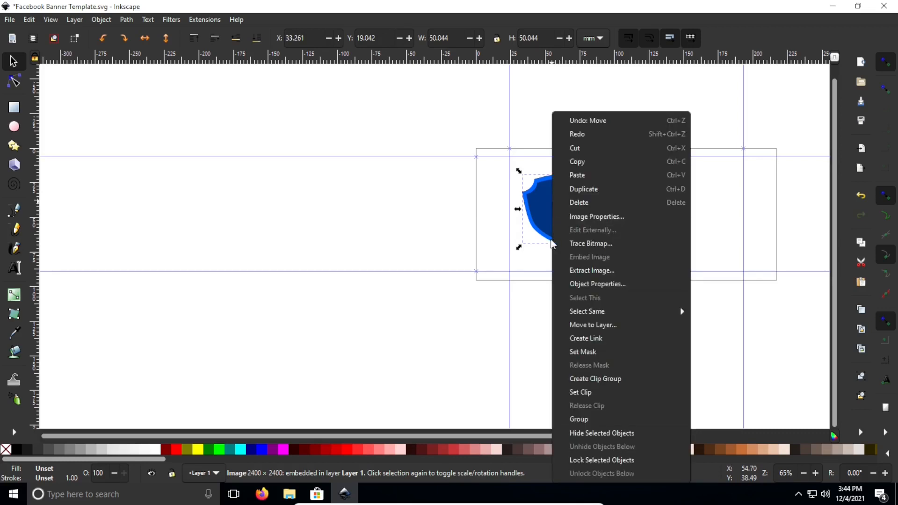
pyautogui.click(578, 461)
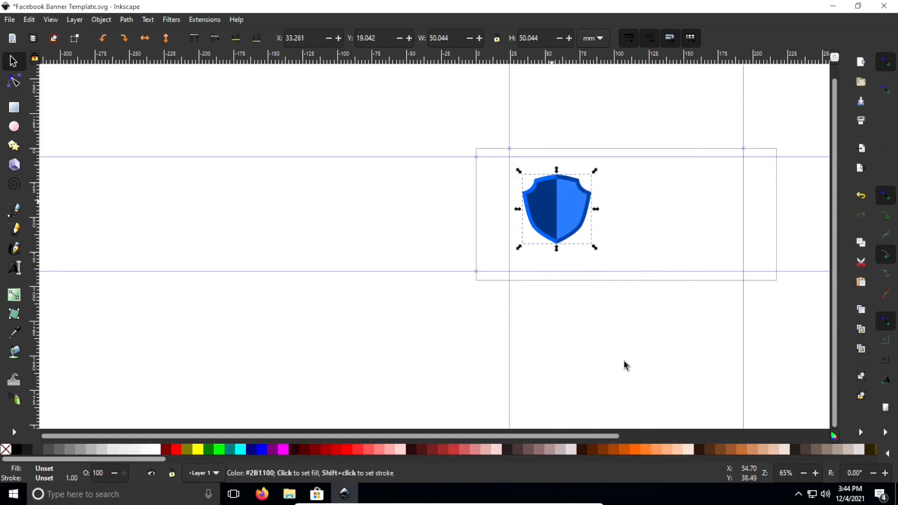
pyautogui.click(637, 209)
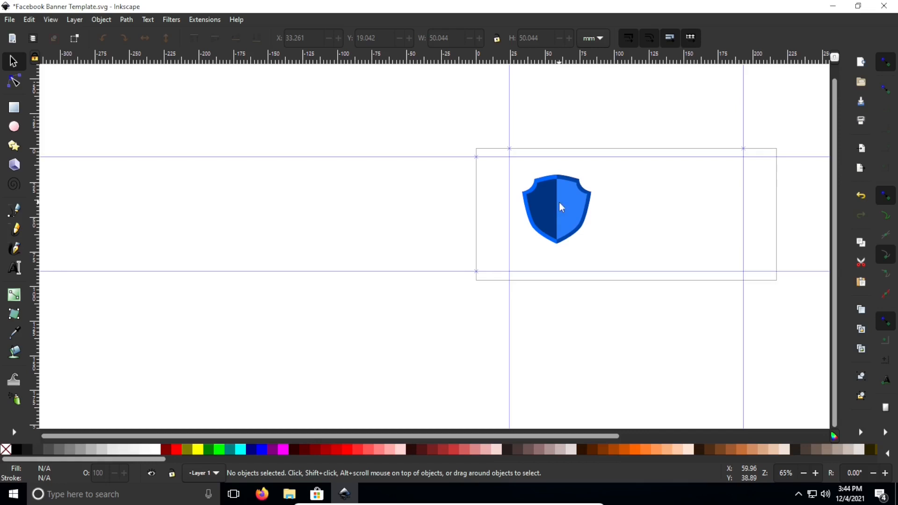
pyautogui.rightClick(560, 204)
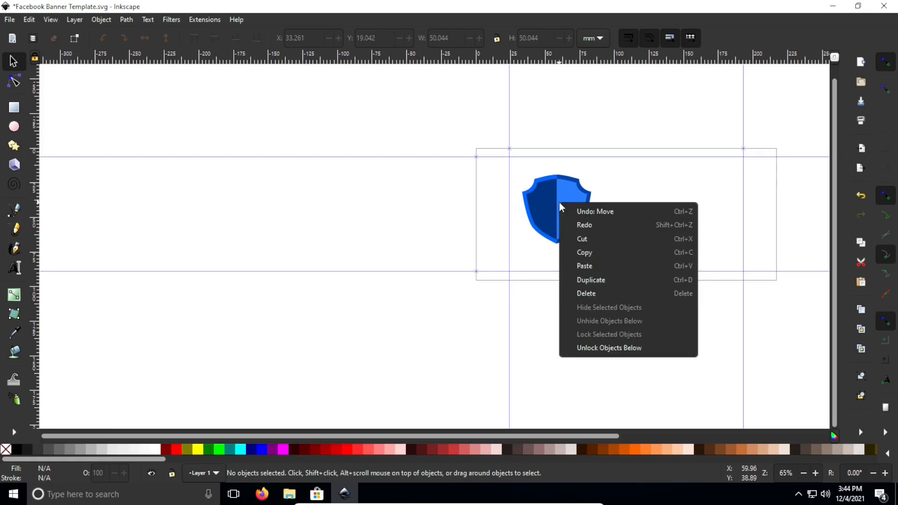
pyautogui.click(575, 350)
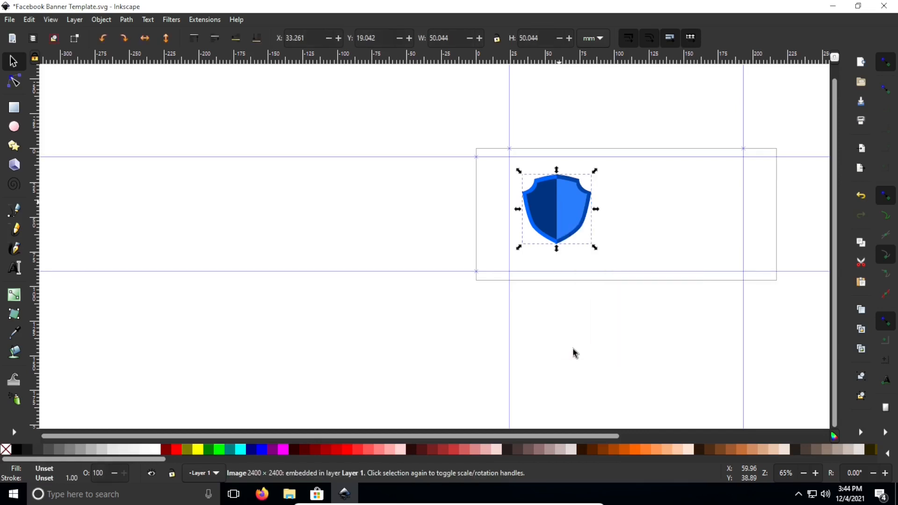
# - Move the shield image toward the middle of the banner, to about X 60 mm, Y 17 mm
pyautogui.click(624, 225)
pyautogui.moveTo(561, 213); pyautogui.dragTo(602, 213)
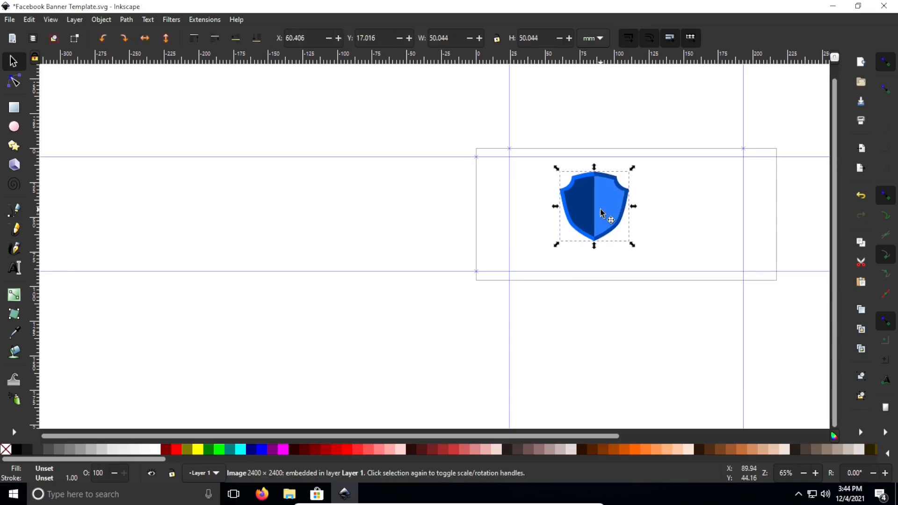
# - Undo the last move of the shield image, lock the image in place on the banner, and deselect it
pyautogui.hotkey('ctrl', 'z')
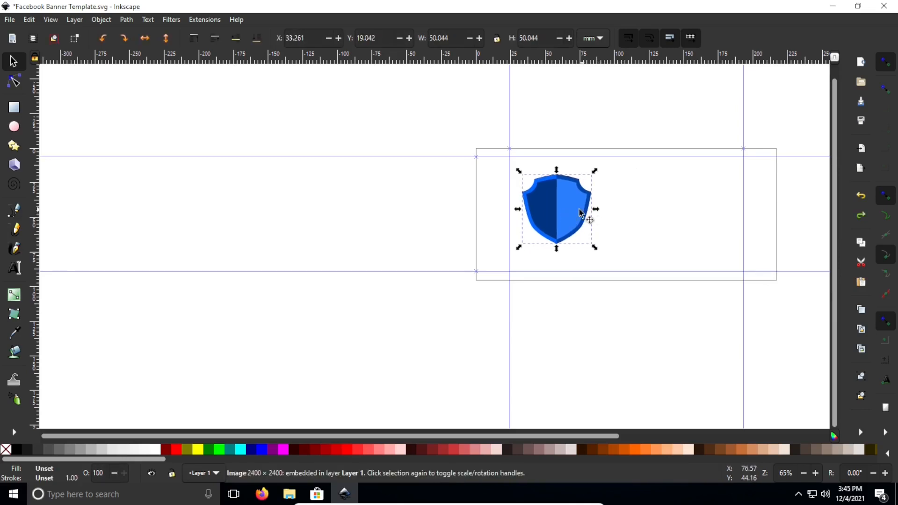
pyautogui.rightClick(551, 204)
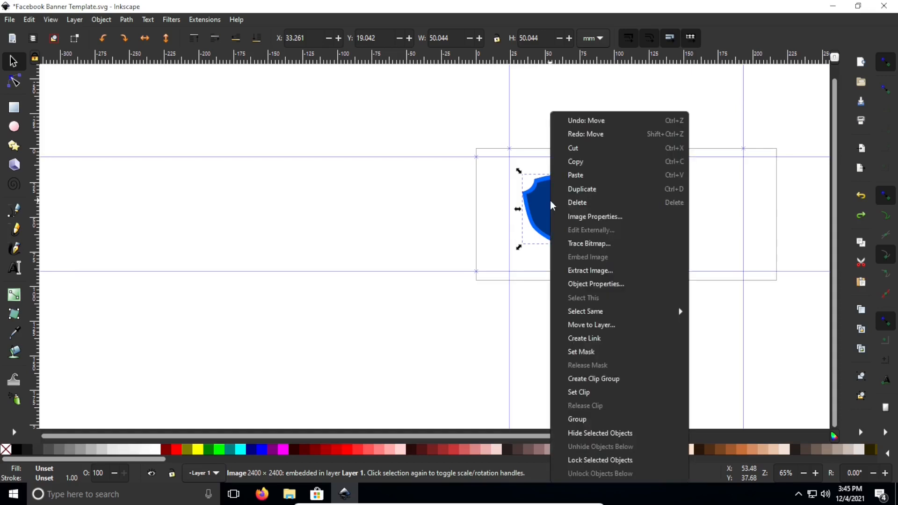
pyautogui.click(590, 461)
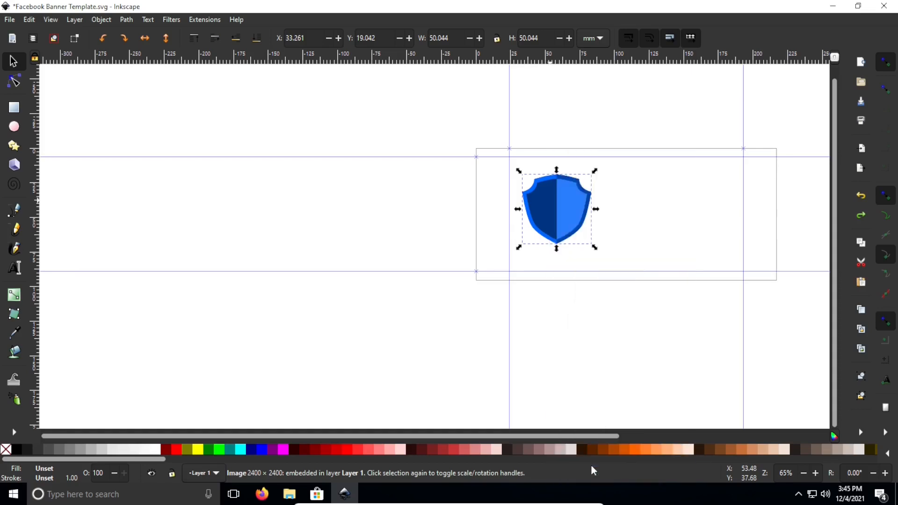
pyautogui.click(615, 247)
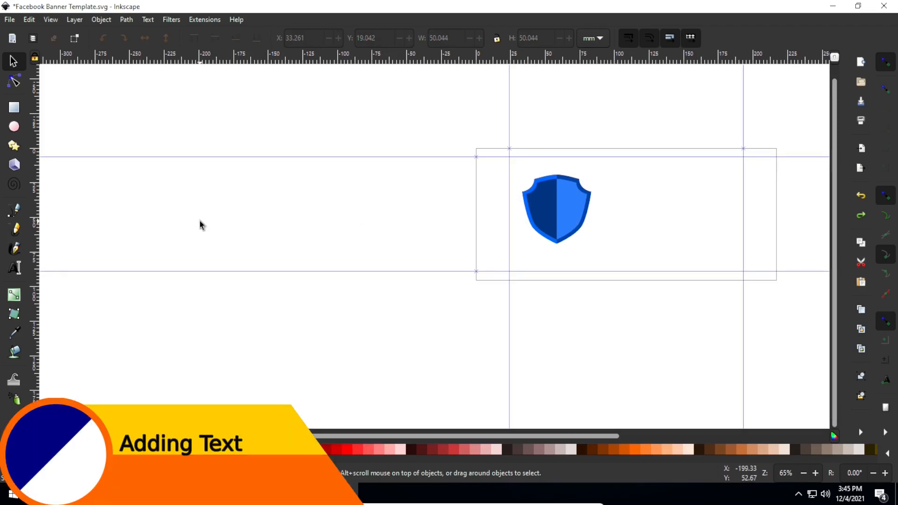
# - Add the text "Shields Up!" to the right of the shield and move it to about X 111 mm, Y 46 mm
pyautogui.click(15, 269)
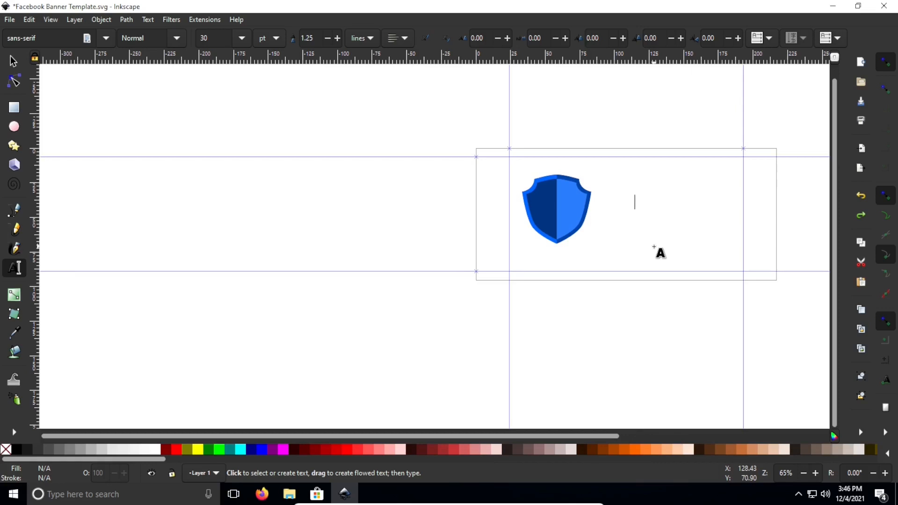
pyautogui.write('Shiel')
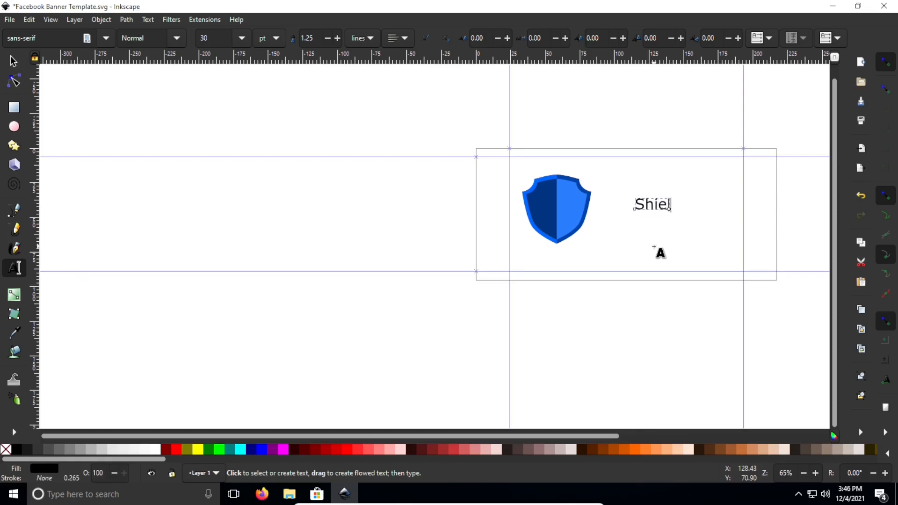
pyautogui.write('ds Up!')
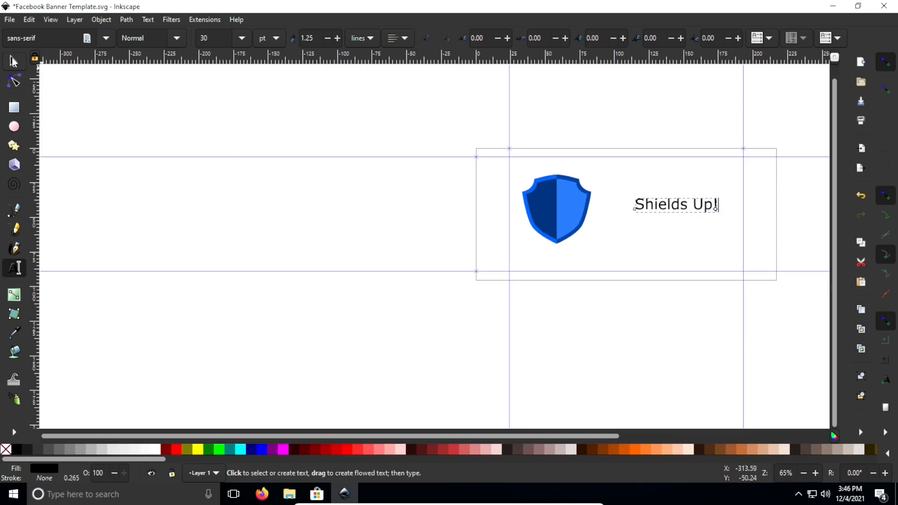
pyautogui.click(13, 61)
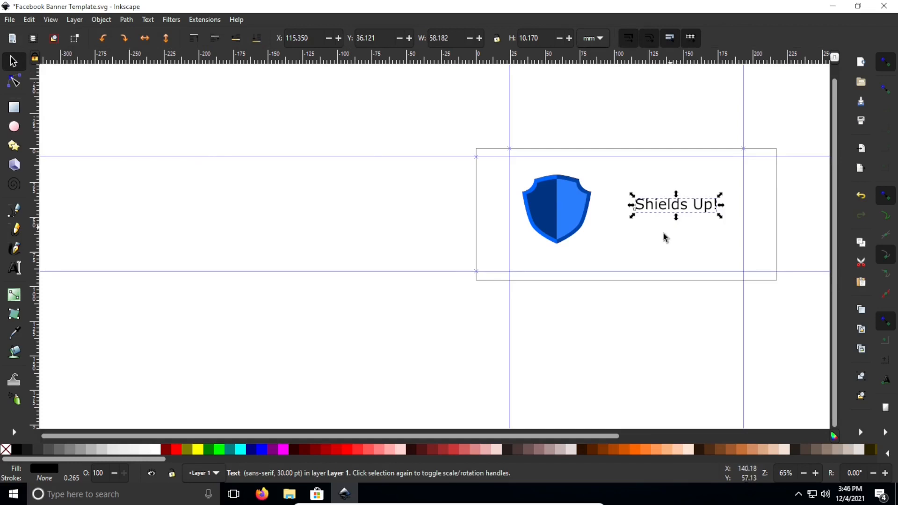
pyautogui.press('Escape')
pyautogui.moveTo(665, 210)
pyautogui.mouseDown()
pyautogui.moveTo(653, 215)
pyautogui.moveTo(658, 224)
pyautogui.mouseUp()
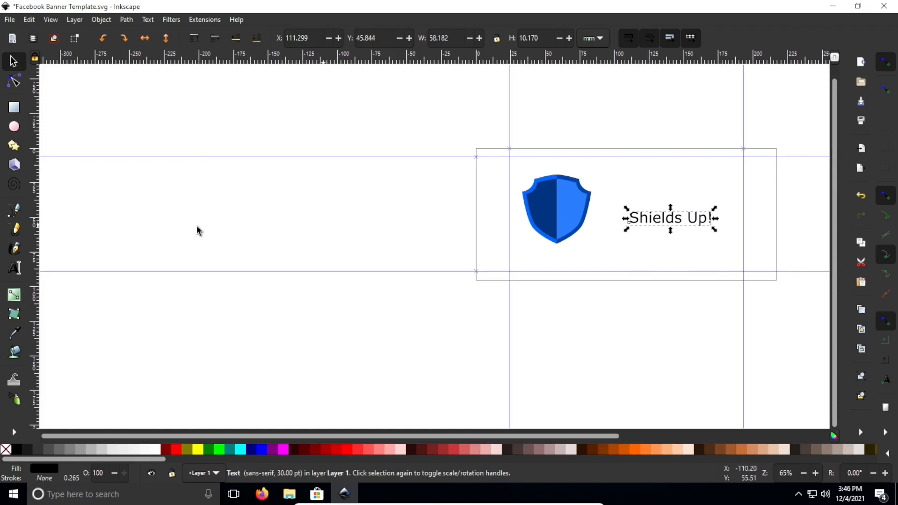
# - Change the font of the "Shields Up!" text to Corbel, and switch it to Franklin Gothic Medium
pyautogui.click(13, 269)
pyautogui.tripleClick(672, 219)
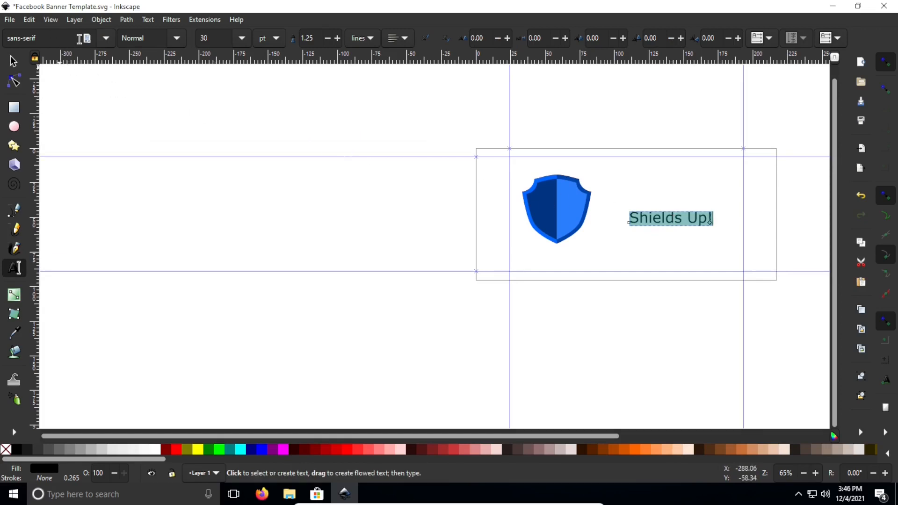
pyautogui.click(106, 39)
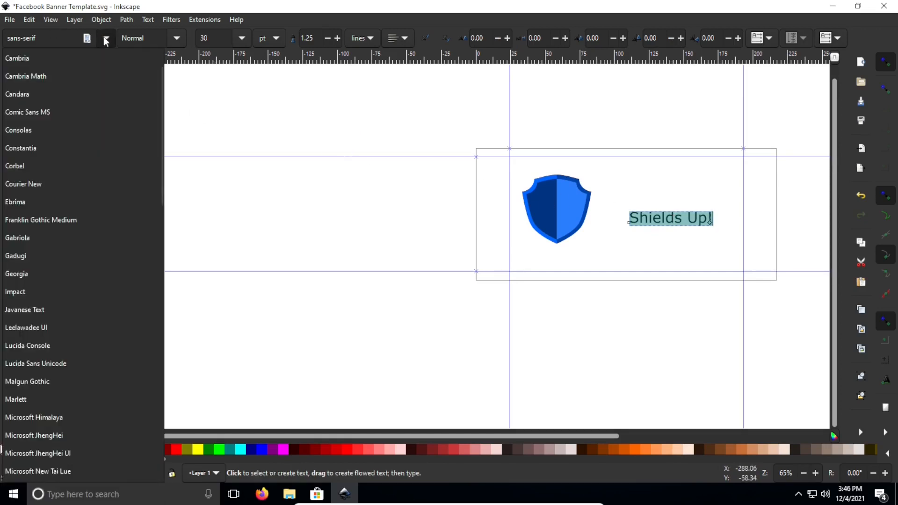
pyautogui.click(42, 167)
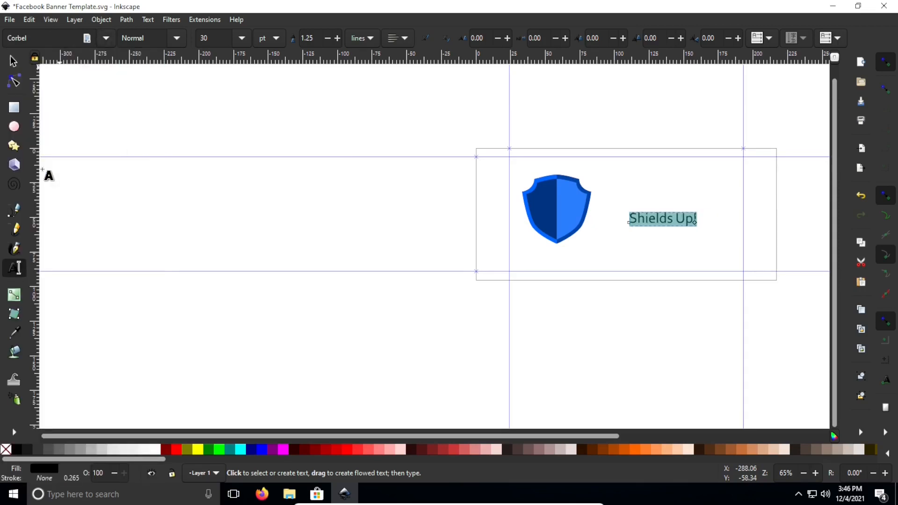
pyautogui.click(107, 39)
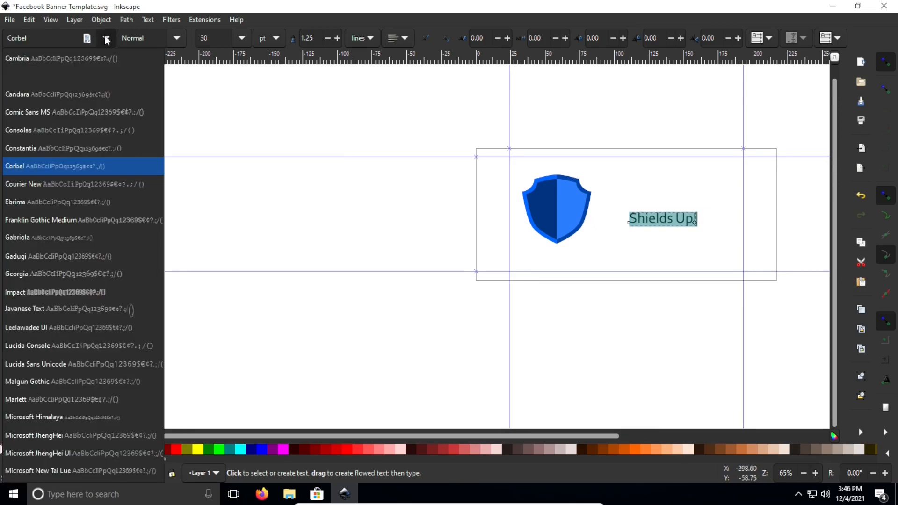
pyautogui.click(49, 219)
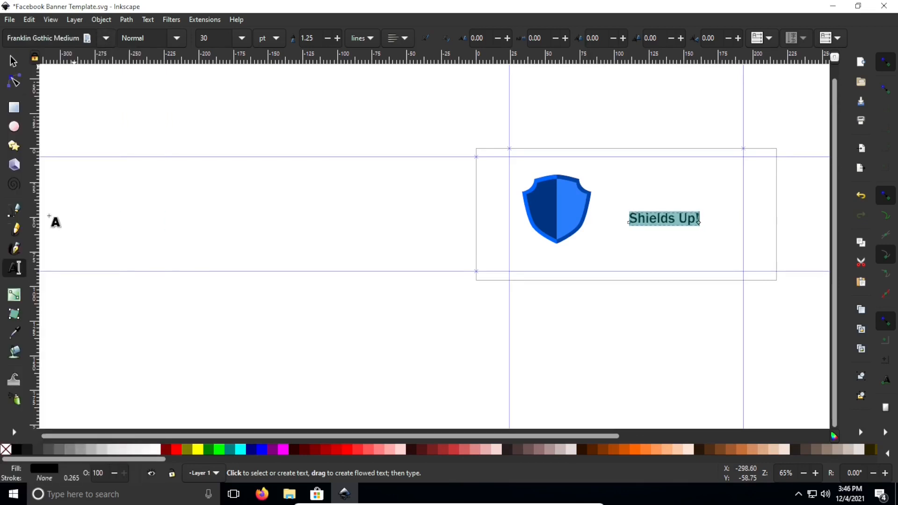
pyautogui.click(14, 60)
pyautogui.click(628, 249)
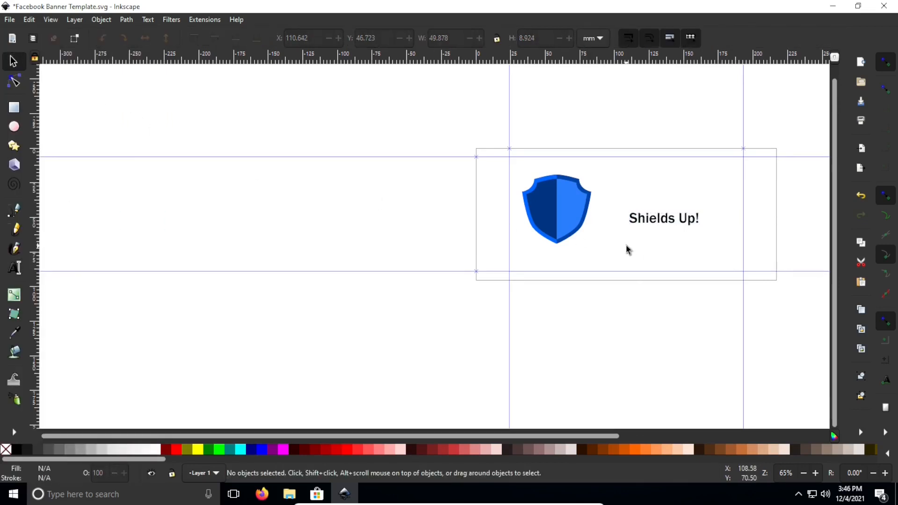
# - Select all of the "Shields Up!" text and look through the available fonts without choosing another one
pyautogui.click(16, 268)
pyautogui.tripleClick(649, 218)
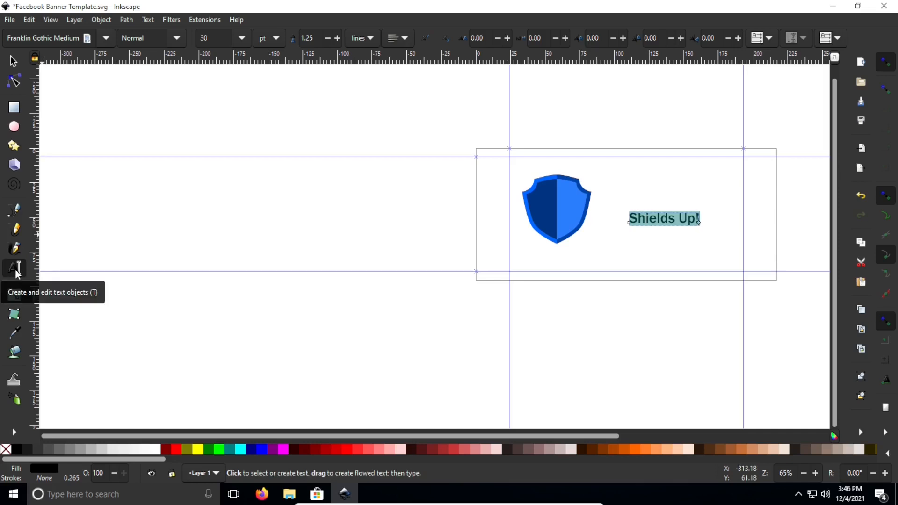
pyautogui.click(656, 218)
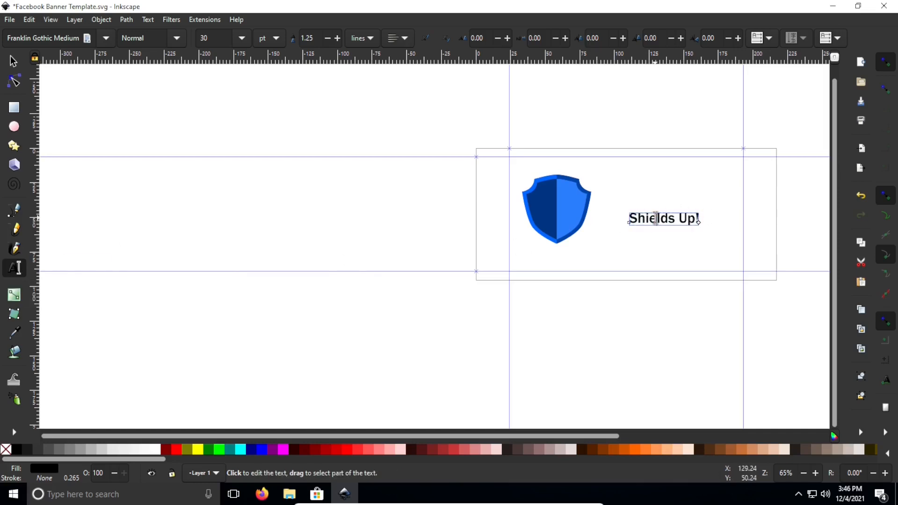
pyautogui.hotkey('ctrl', 'a')
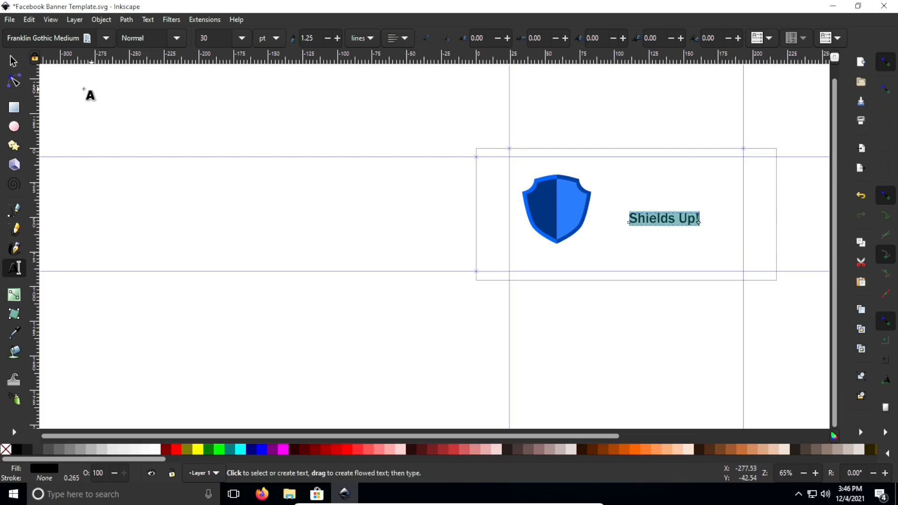
pyautogui.click(106, 38)
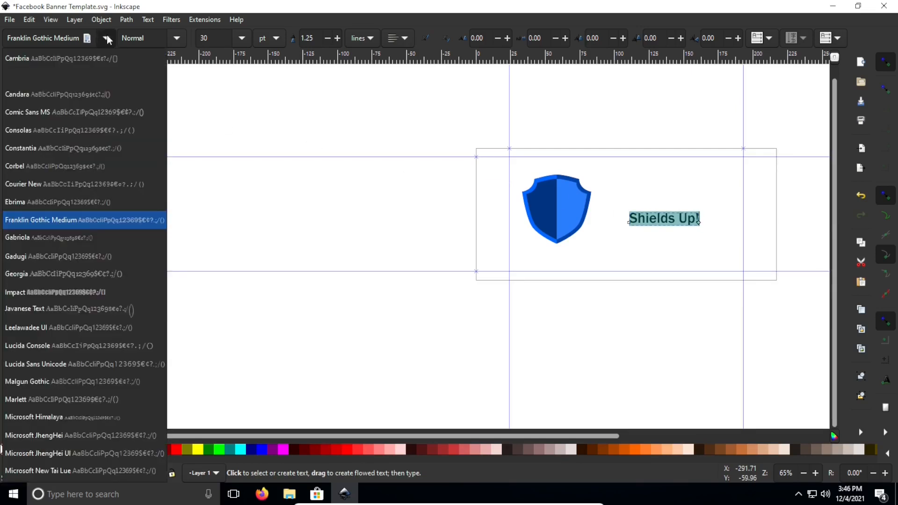
pyautogui.scroll(-5, 56, 343)
pyautogui.scroll(5, 61, 361)
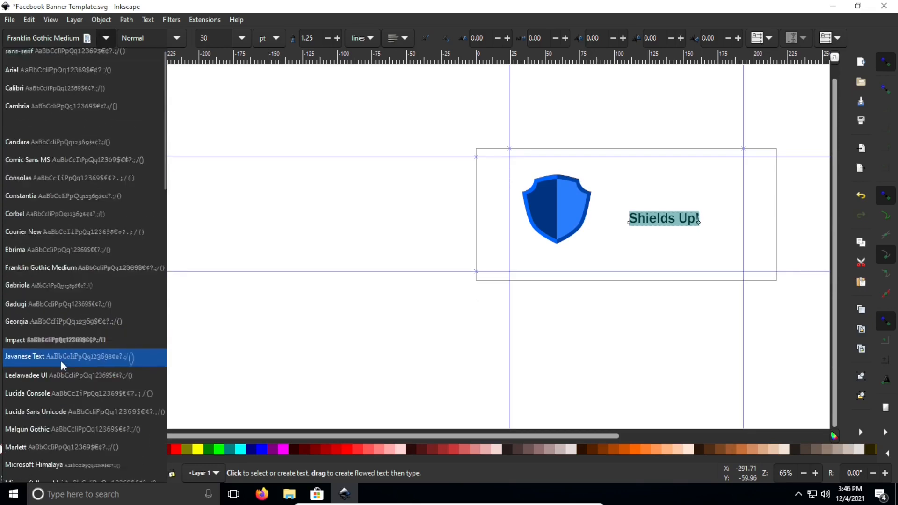
pyautogui.scroll(-4, 61, 361)
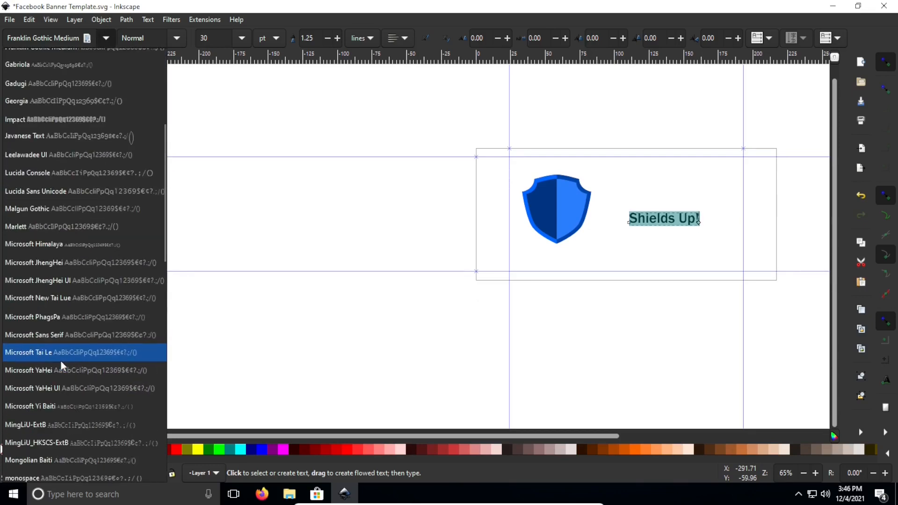
pyautogui.scroll(-5, 74, 418)
pyautogui.scroll(5, 74, 418)
pyautogui.scroll(5, 74, 418)
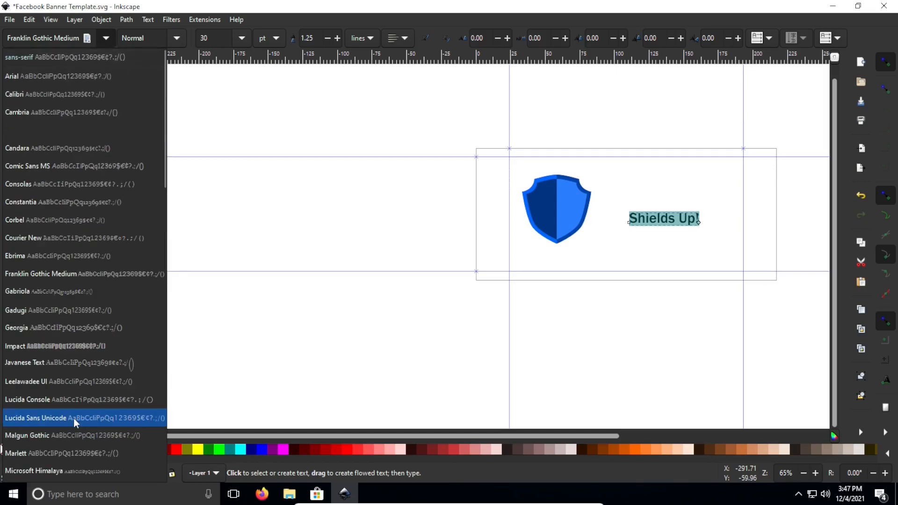
pyautogui.click(663, 243)
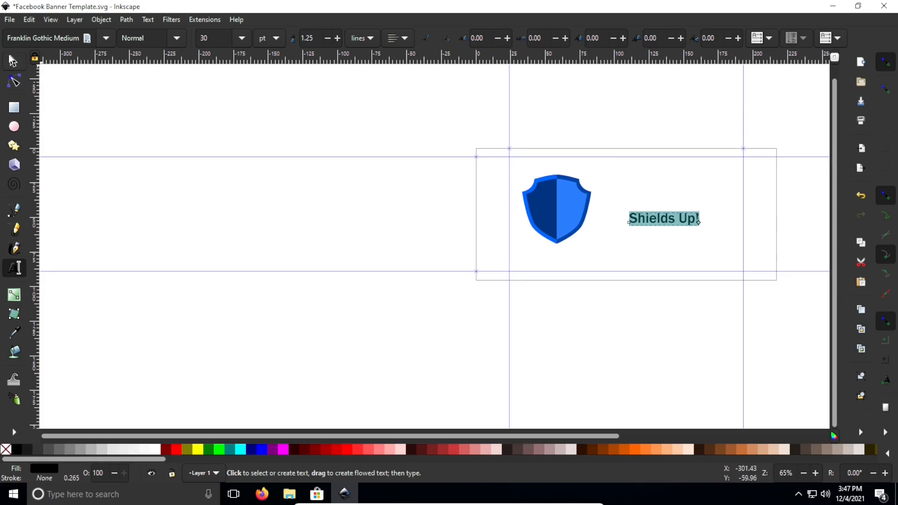
# - Move the "Shields Up!" text up beside the upper part of the shield and set its font size to 48 pt
pyautogui.click(12, 61)
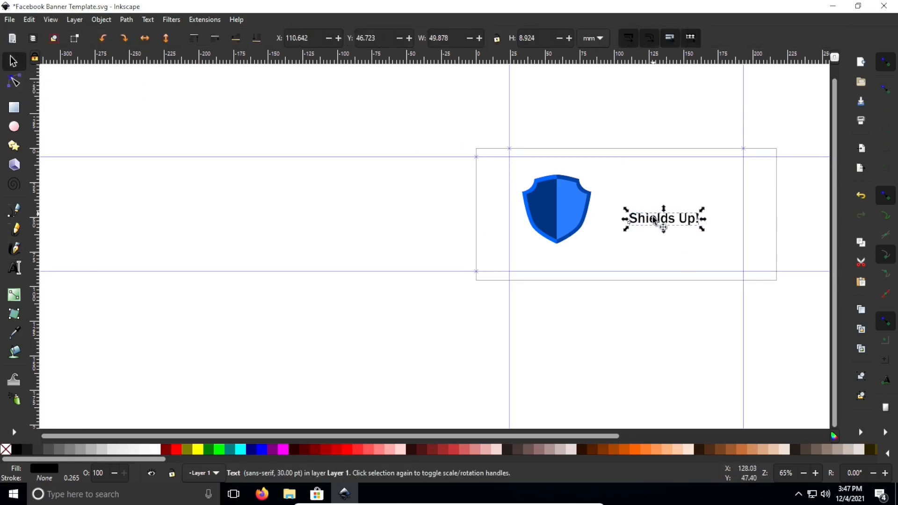
pyautogui.moveTo(654, 219); pyautogui.dragTo(646, 188)
pyautogui.doubleClick(646, 188)
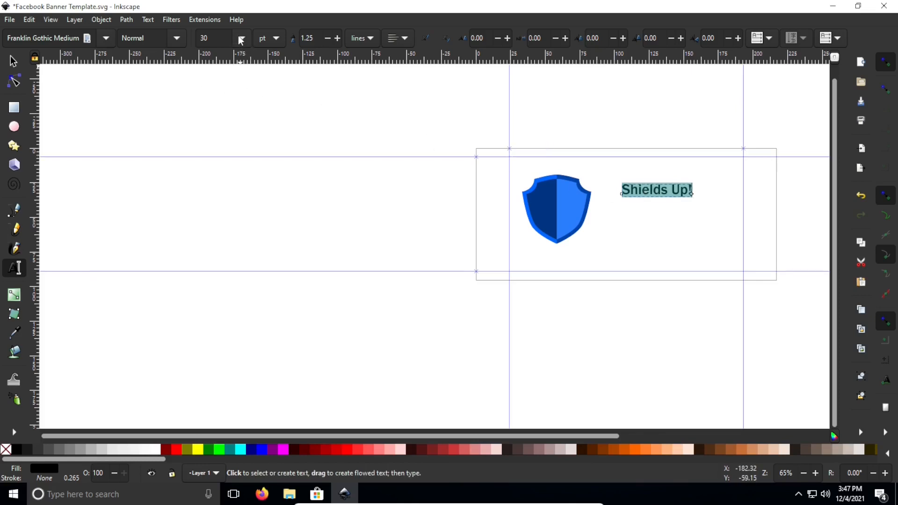
pyautogui.click(211, 39)
pyautogui.click(241, 38)
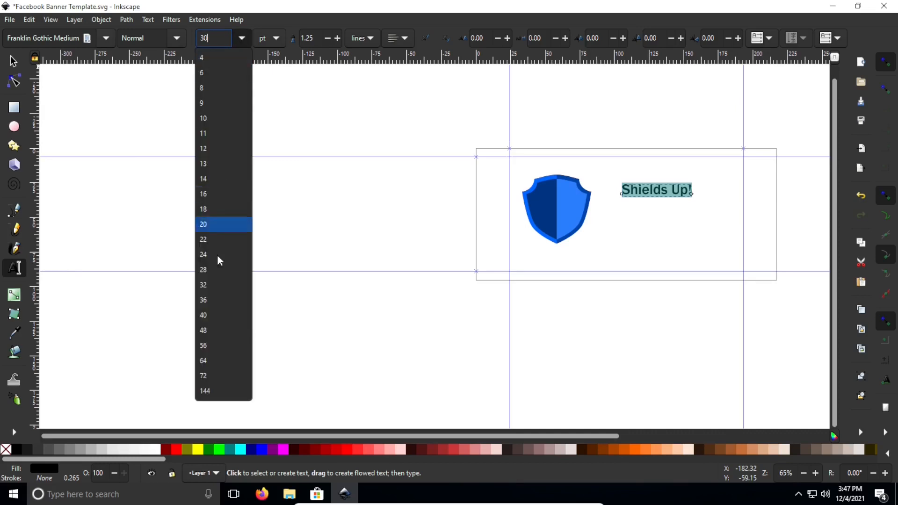
pyautogui.click(212, 333)
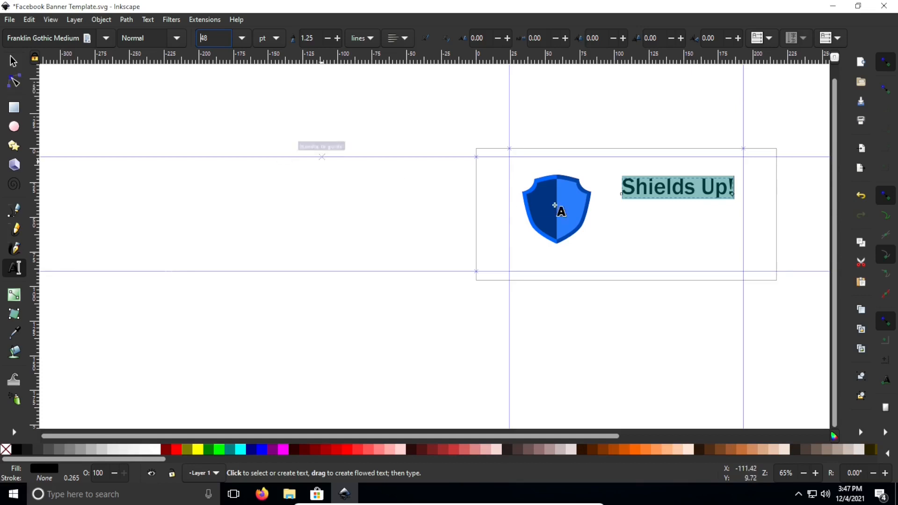
pyautogui.click(649, 225)
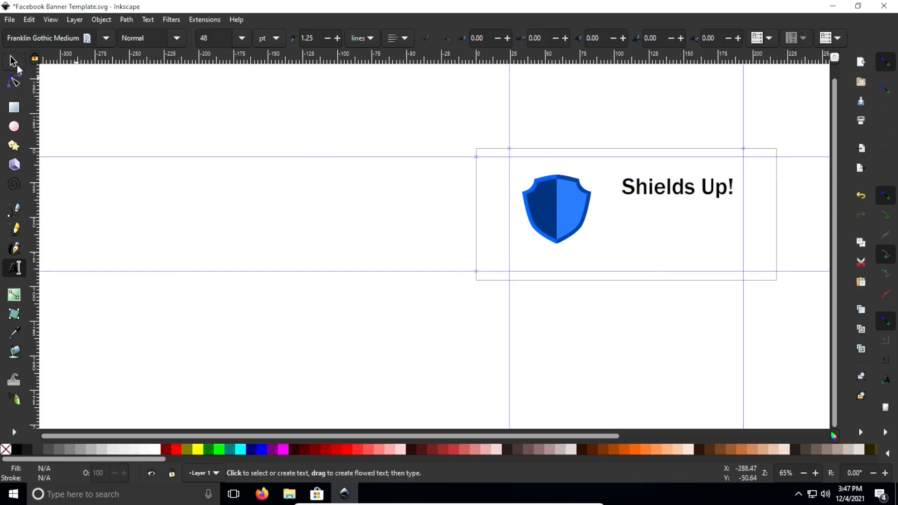
# - Delete the "Shields Up!" text object from the banner
pyautogui.click(14, 62)
pyautogui.click(656, 195)
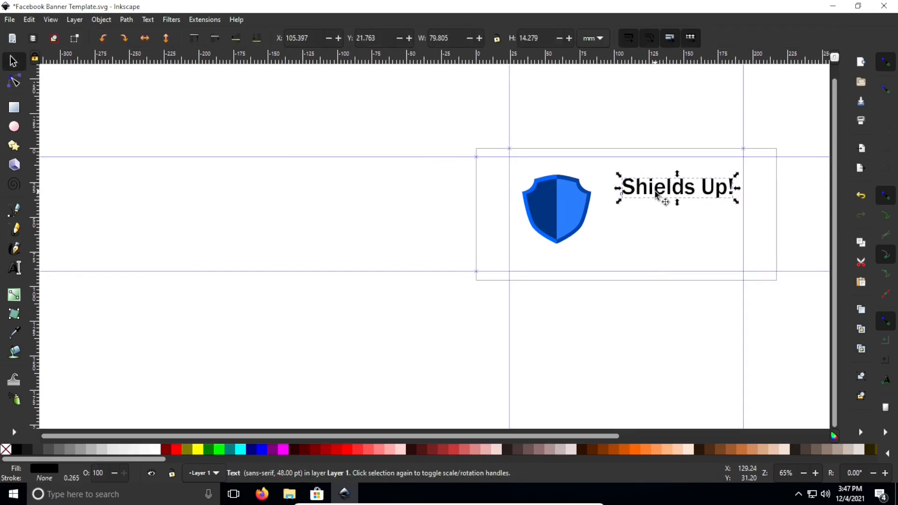
pyautogui.press('Delete')
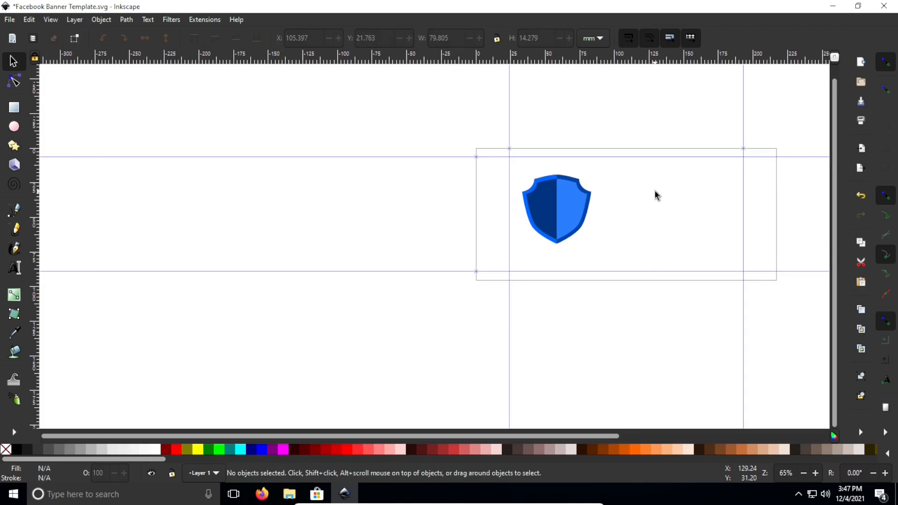
# - Switch to the Quote text file on the desktop and copy its sentence "The best defence is a good offense"
pyautogui.click(858, 7)
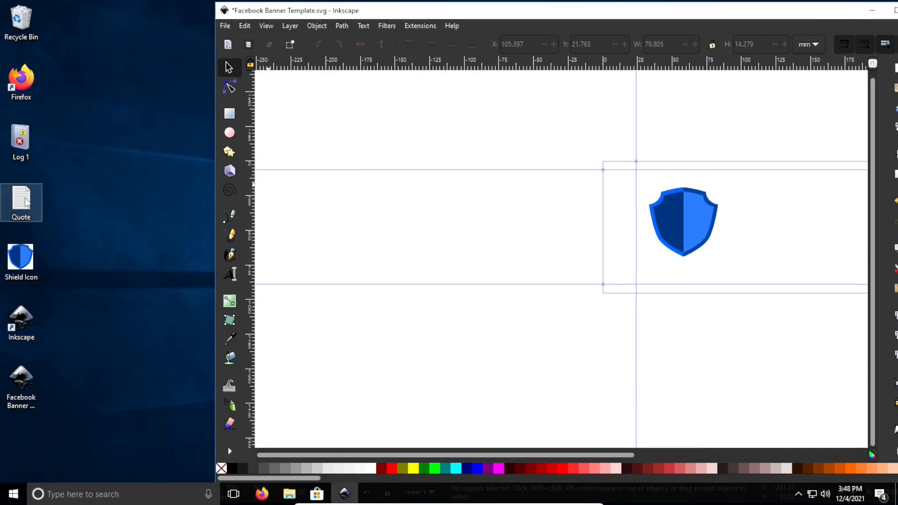
pyautogui.click(126, 191)
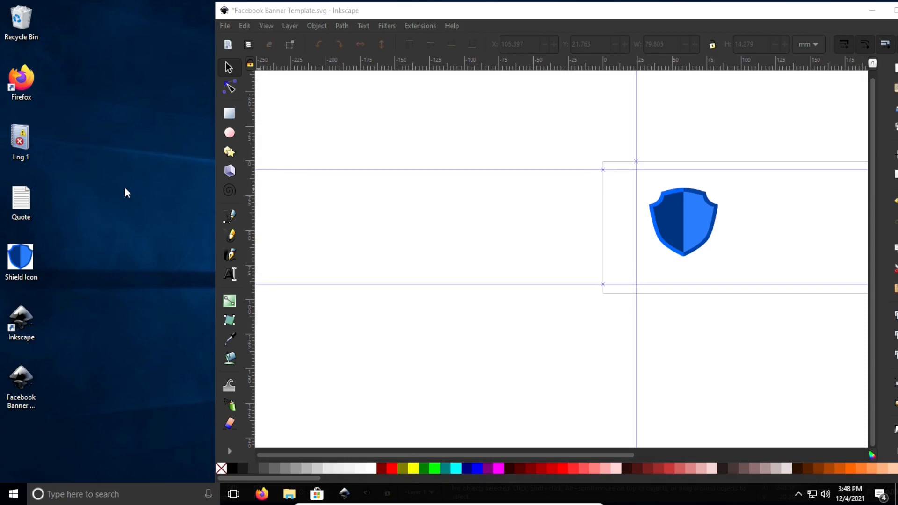
pyautogui.doubleClick(20, 200)
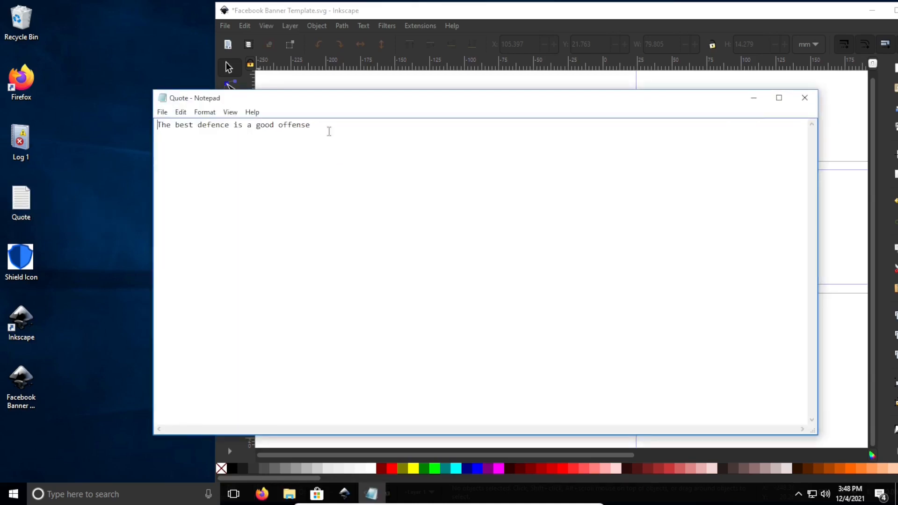
pyautogui.moveTo(328, 126); pyautogui.dragTo(152, 123)
pyautogui.hotkey('ctrl', 'c')
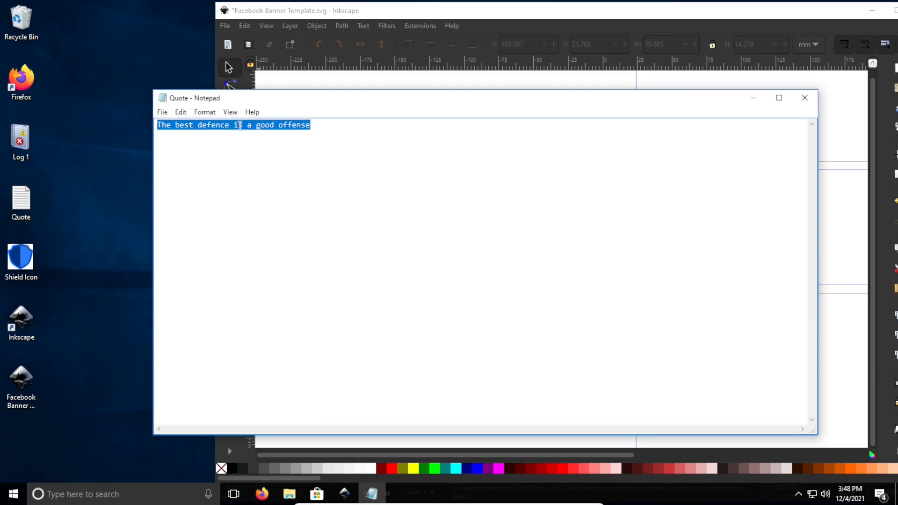
pyautogui.rightClick(240, 126)
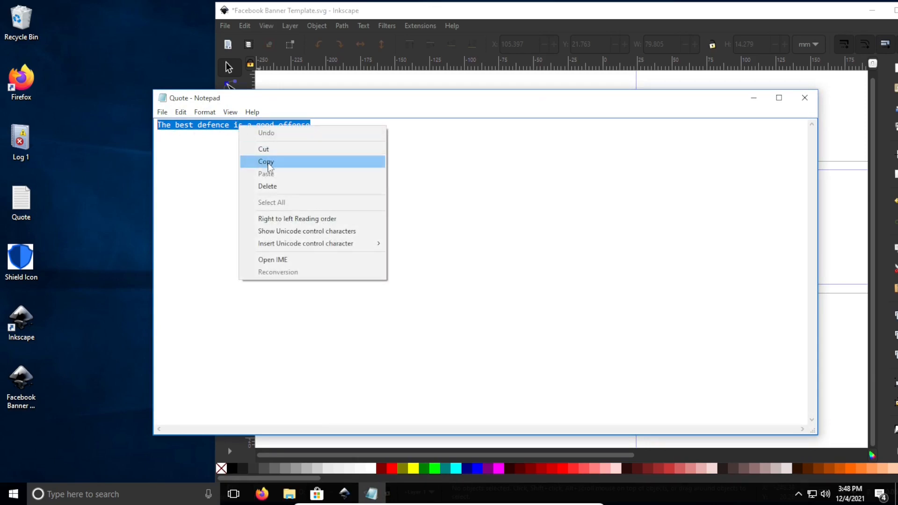
pyautogui.click(266, 163)
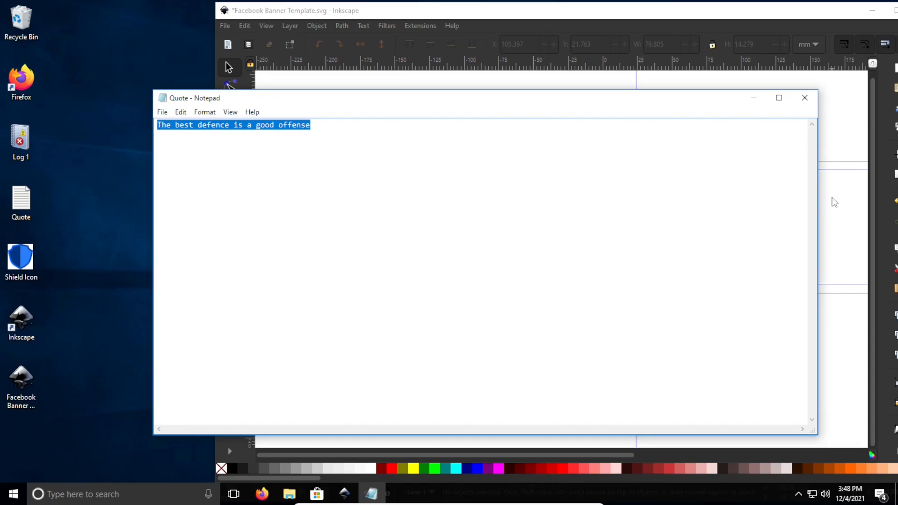
# - Switch back to Inkscape and paste the copied quote as a new text object beside the upper part of the shield
pyautogui.click(834, 202)
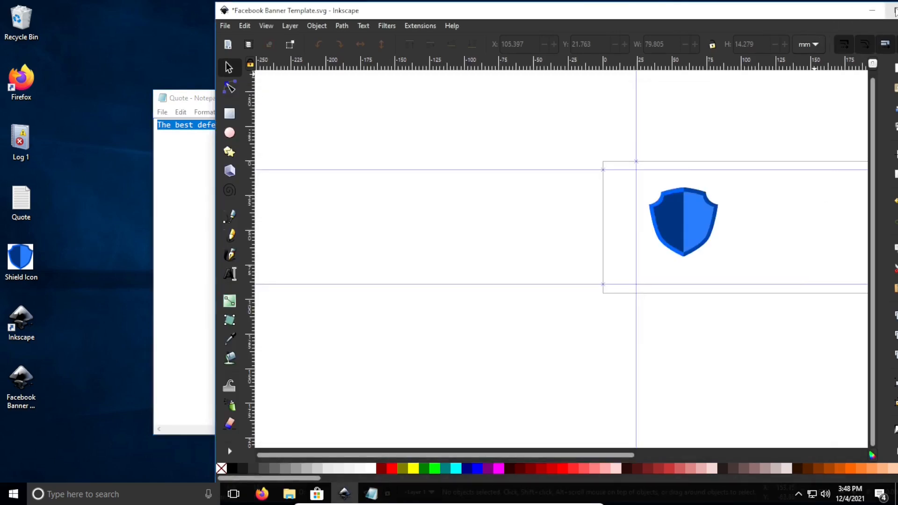
pyautogui.click(894, 11)
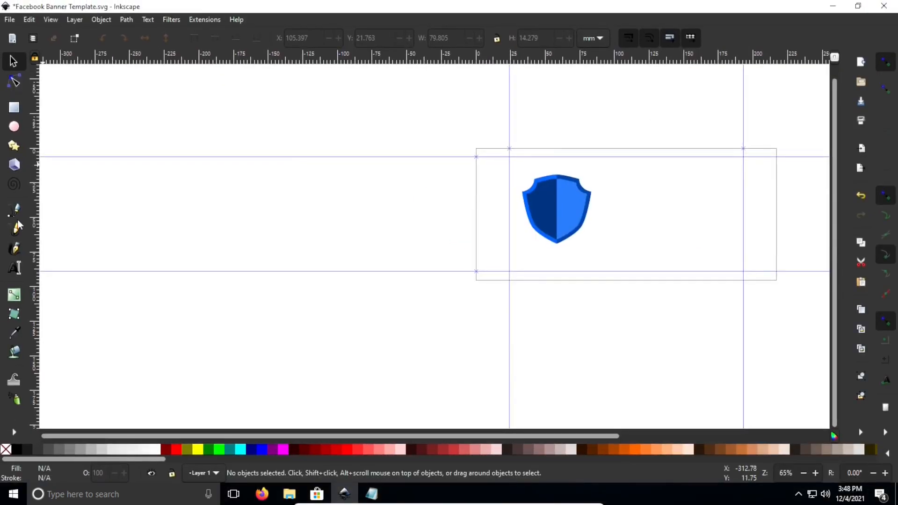
pyautogui.doubleClick(19, 270)
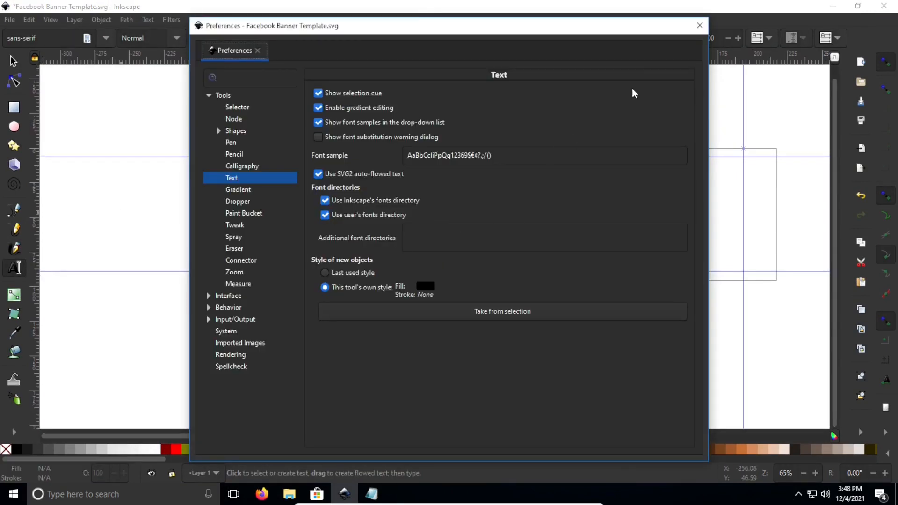
pyautogui.click(699, 25)
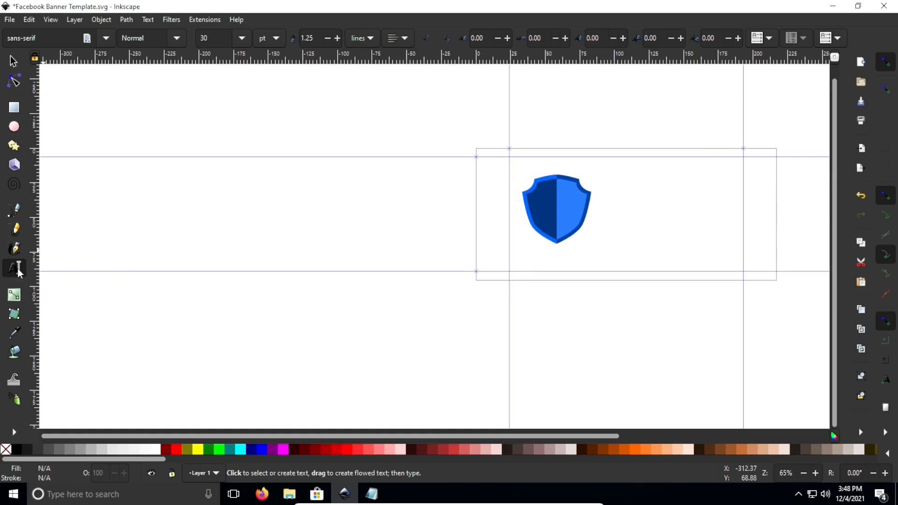
pyautogui.doubleClick(19, 272)
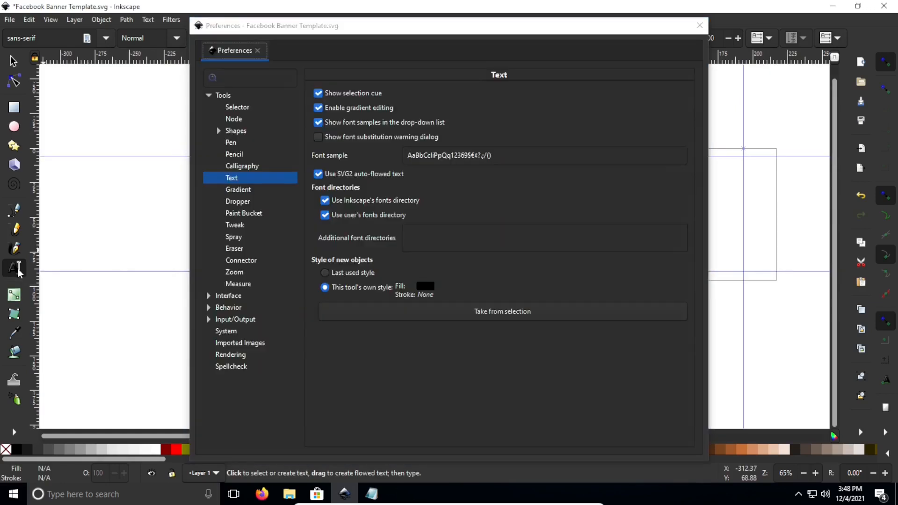
pyautogui.click(700, 26)
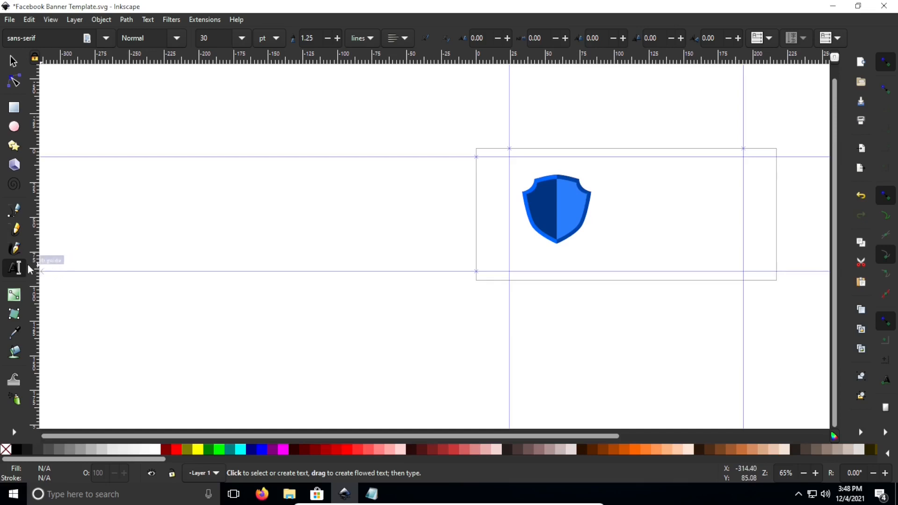
pyautogui.click(618, 213)
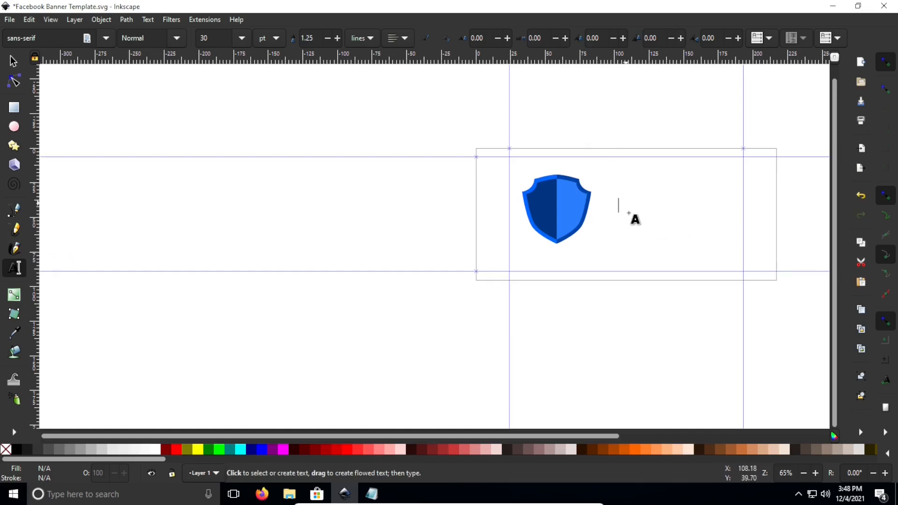
pyautogui.click(615, 181)
pyautogui.rightClick(614, 176)
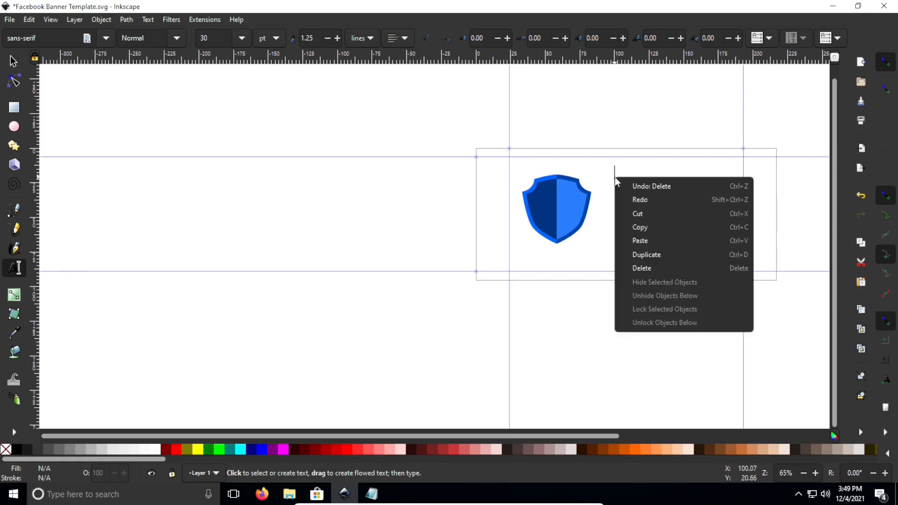
pyautogui.click(645, 241)
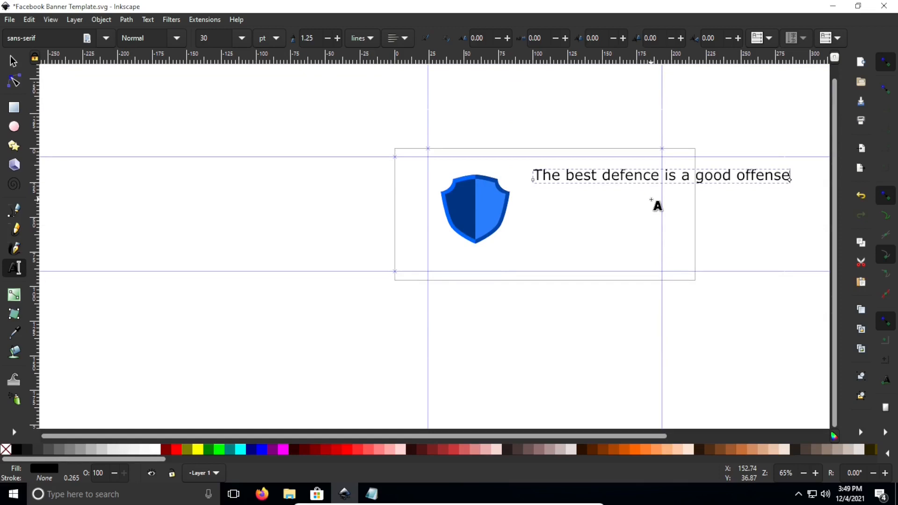
# - Break the quote into two lines before "is a good offense" and set the font size of all its text to 25 pt
pyautogui.click(664, 176)
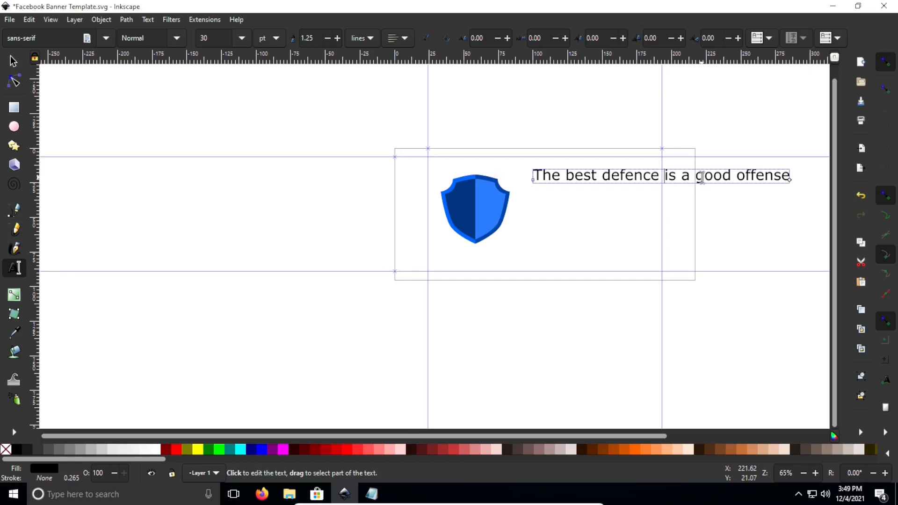
pyautogui.press('Return')
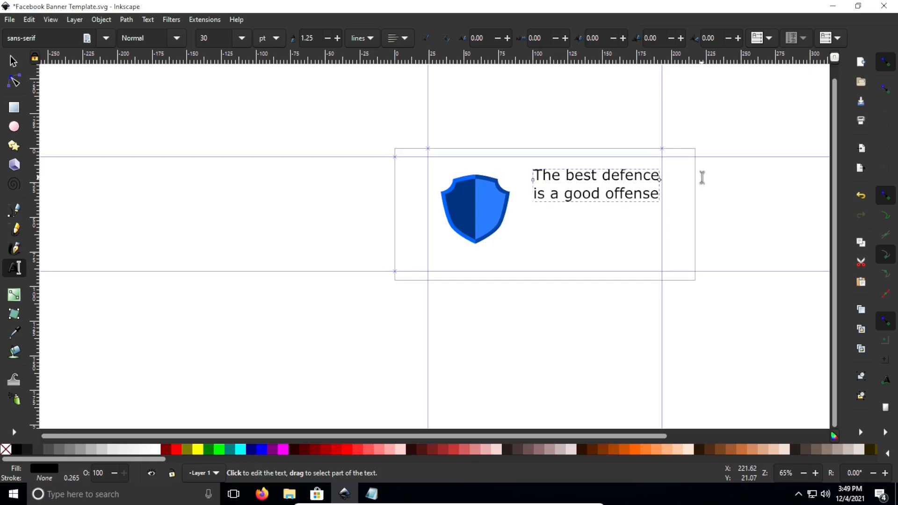
pyautogui.tripleClick(570, 194)
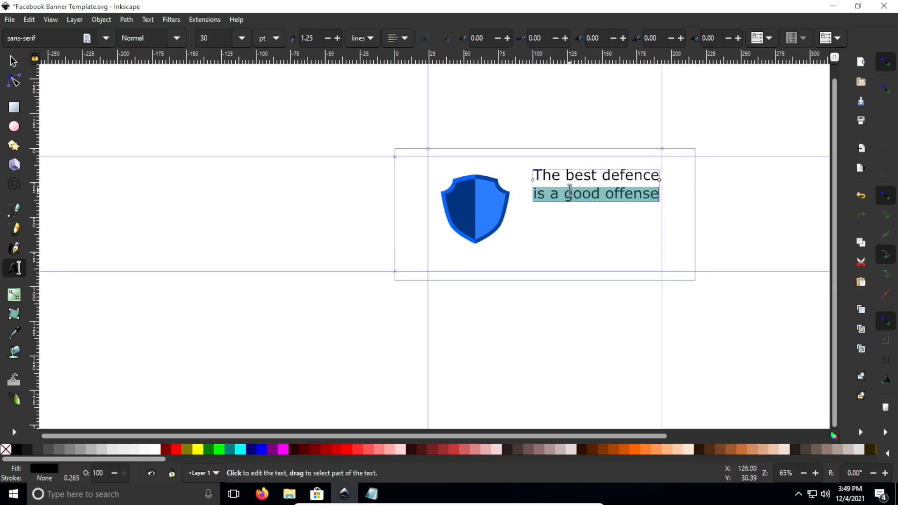
pyautogui.hotkey('ctrl', 'a')
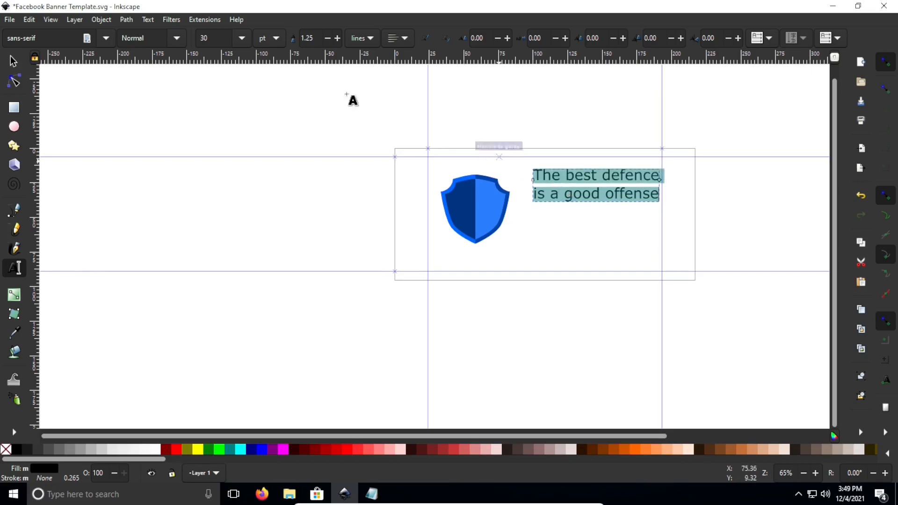
pyautogui.click(220, 37)
pyautogui.doubleClick(220, 37)
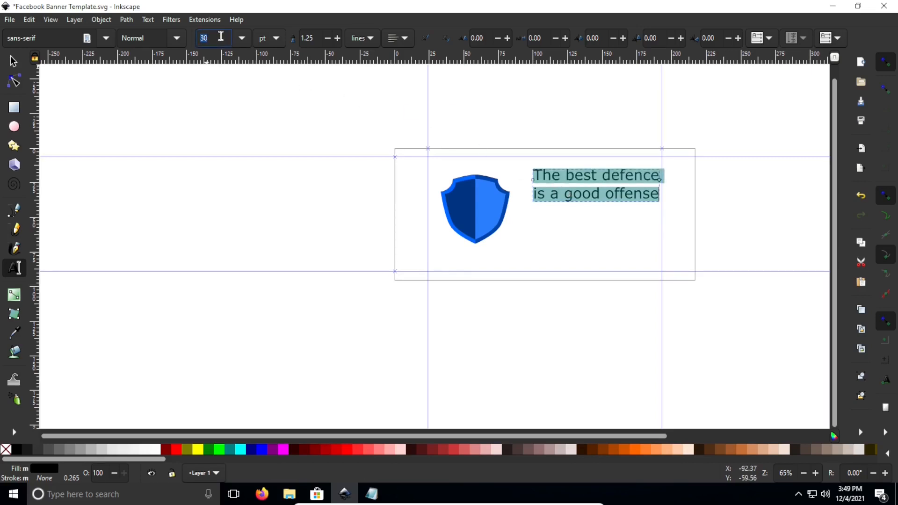
pyautogui.write('25')
pyautogui.press('Return')
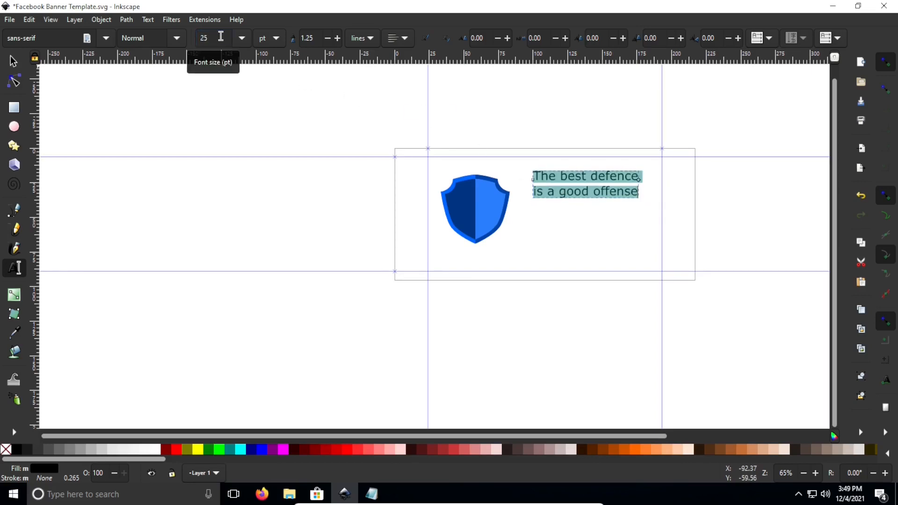
# - Move the two-line quote down beside the middle of the shield and deselect it
pyautogui.click(13, 61)
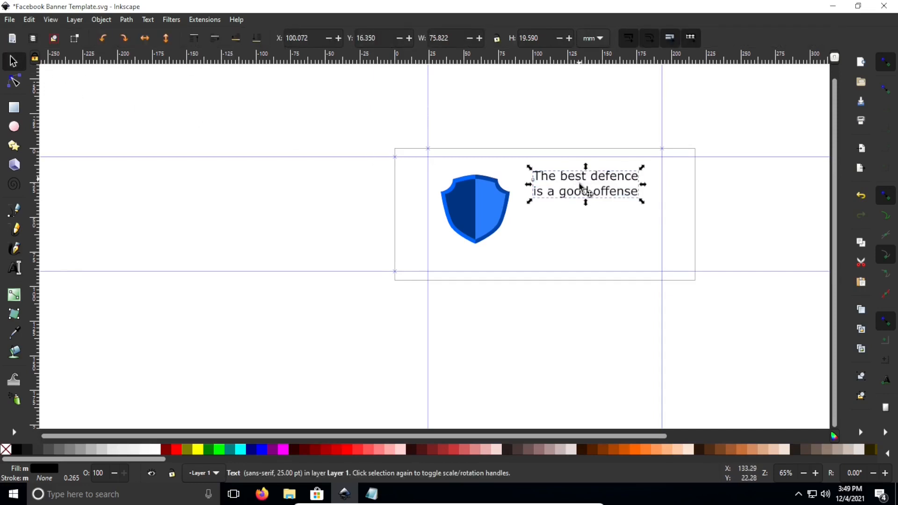
pyautogui.moveTo(580, 187); pyautogui.dragTo(584, 211)
pyautogui.click(332, 207)
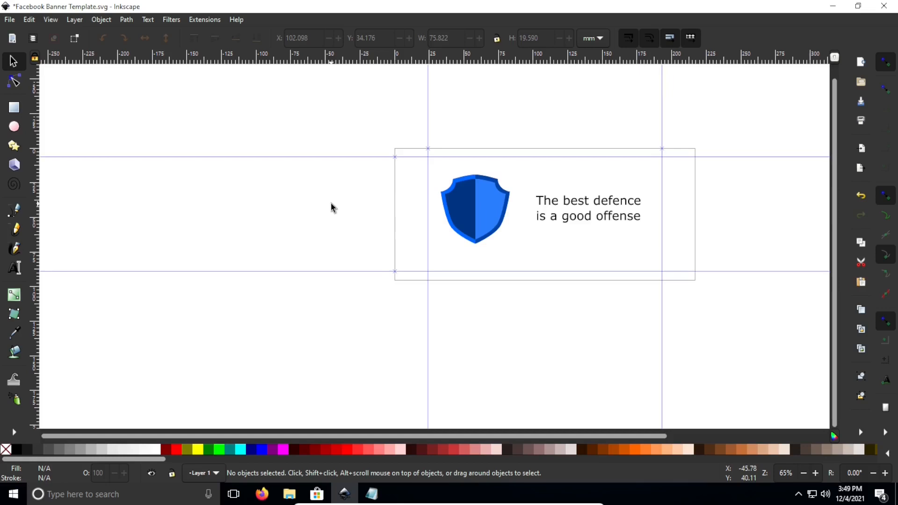
pyautogui.click(552, 207)
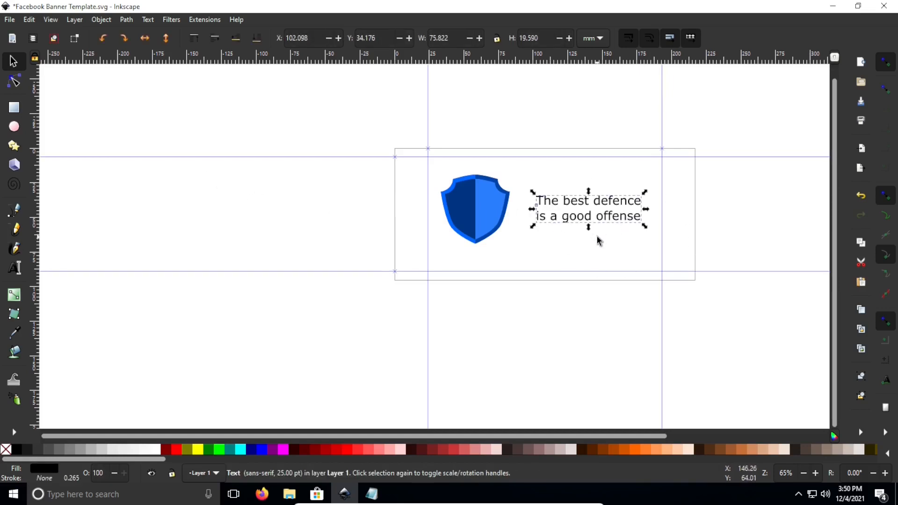
pyautogui.click(336, 204)
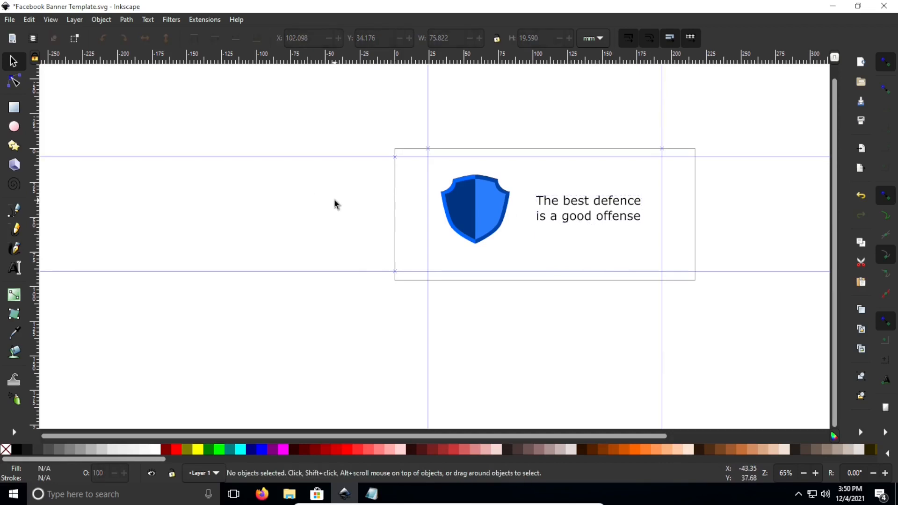
# - Save the banner to the Desktop as an Inkscape SVG named "Facebook Banner Template with image and text"
pyautogui.click(10, 20)
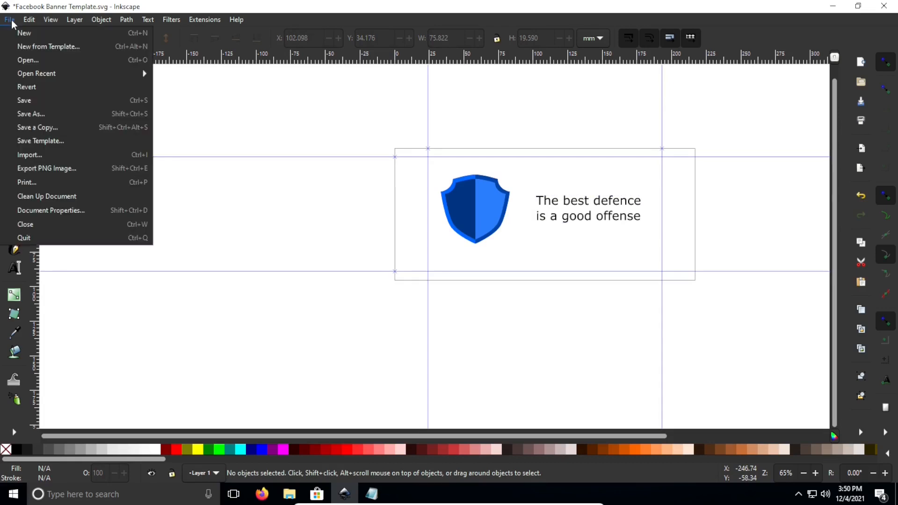
pyautogui.click(31, 115)
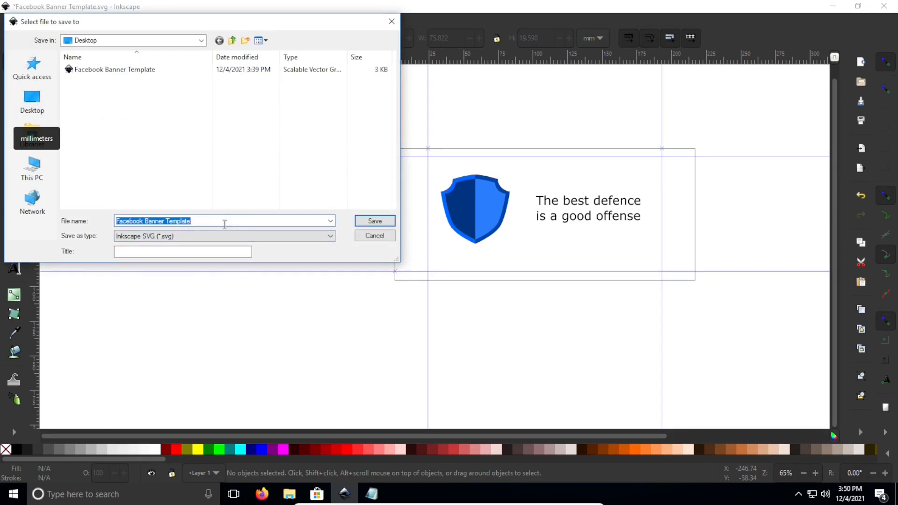
pyautogui.click(225, 224)
pyautogui.write('w')
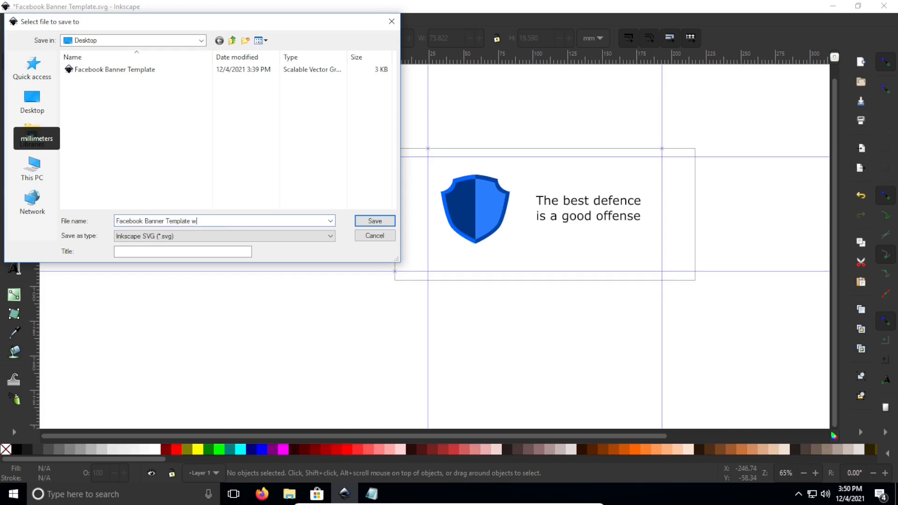
pyautogui.write('ith image and text')
pyautogui.click(41, 103)
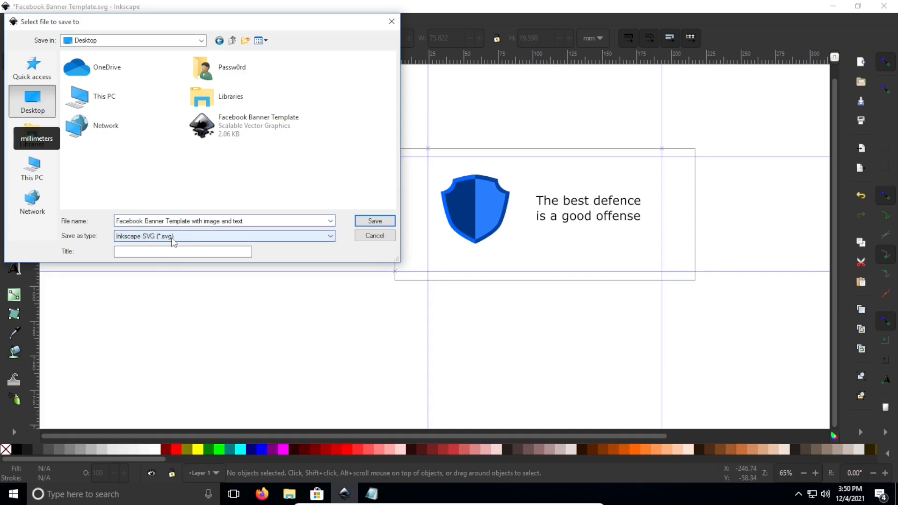
pyautogui.click(372, 222)
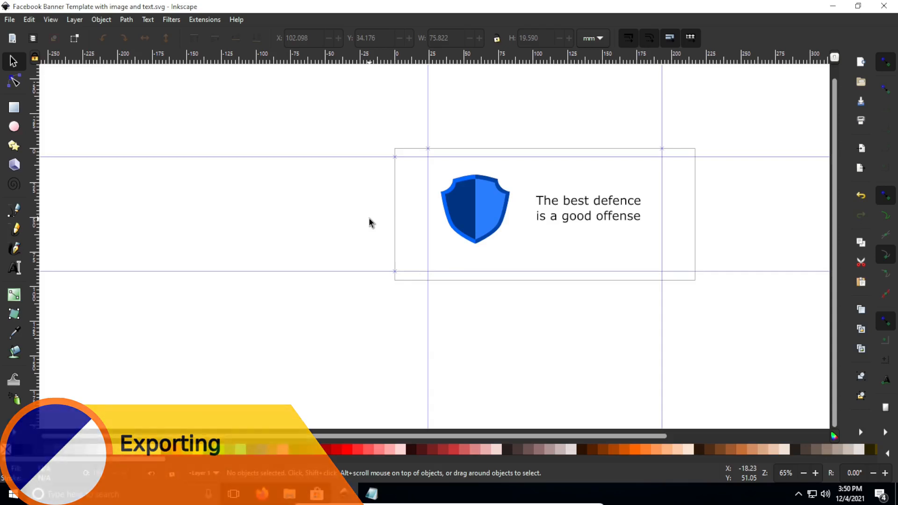
# - Open the PNG export settings with the page as the export area and widen their panel slightly
pyautogui.click(13, 19)
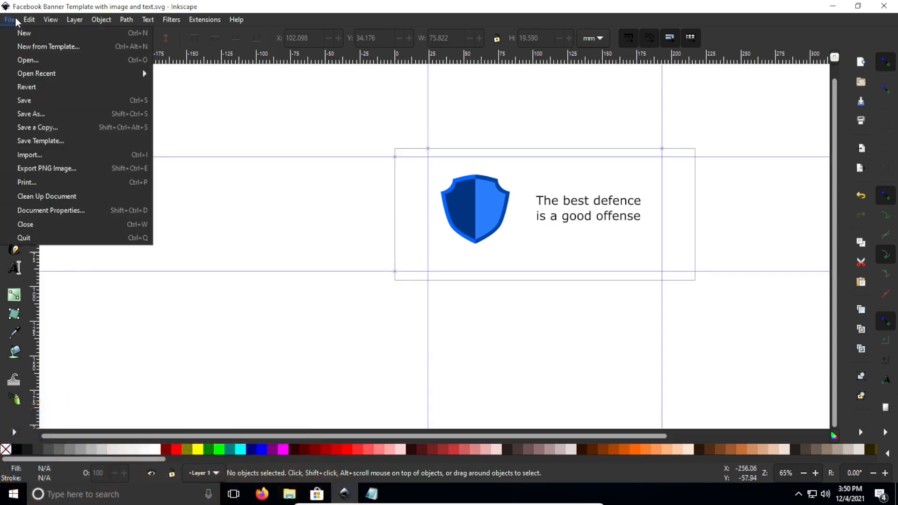
pyautogui.click(53, 169)
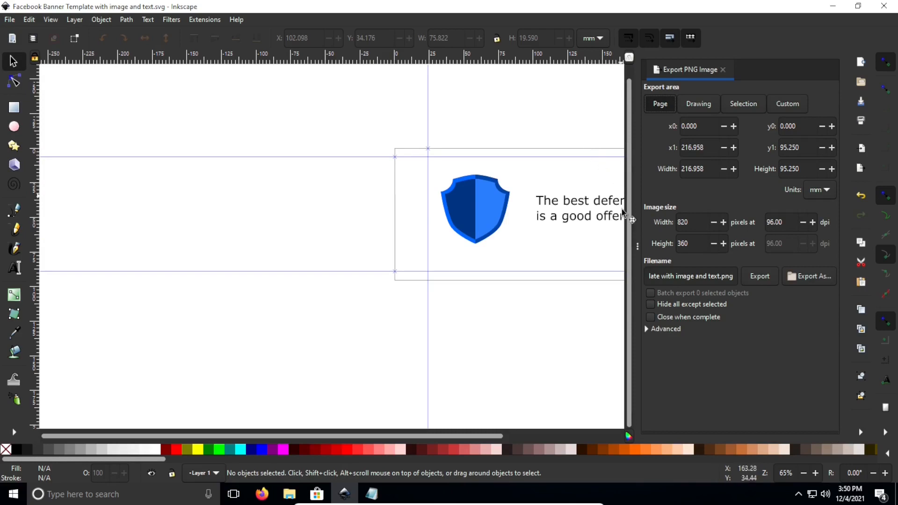
pyautogui.moveTo(634, 248)
pyautogui.mouseDown()
pyautogui.moveTo(400, 246)
pyautogui.moveTo(638, 247)
pyautogui.mouseUp()
pyautogui.moveTo(638, 245); pyautogui.dragTo(393, 238)
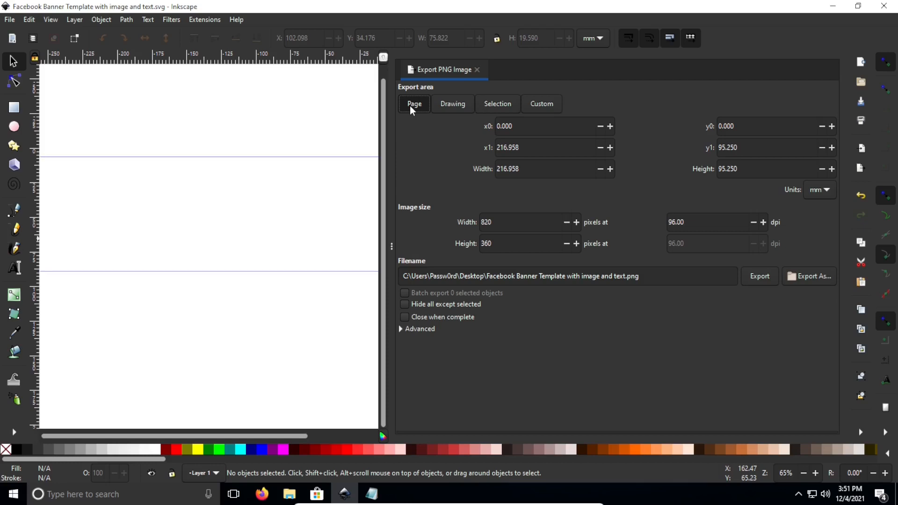
pyautogui.moveTo(391, 246); pyautogui.dragTo(594, 244)
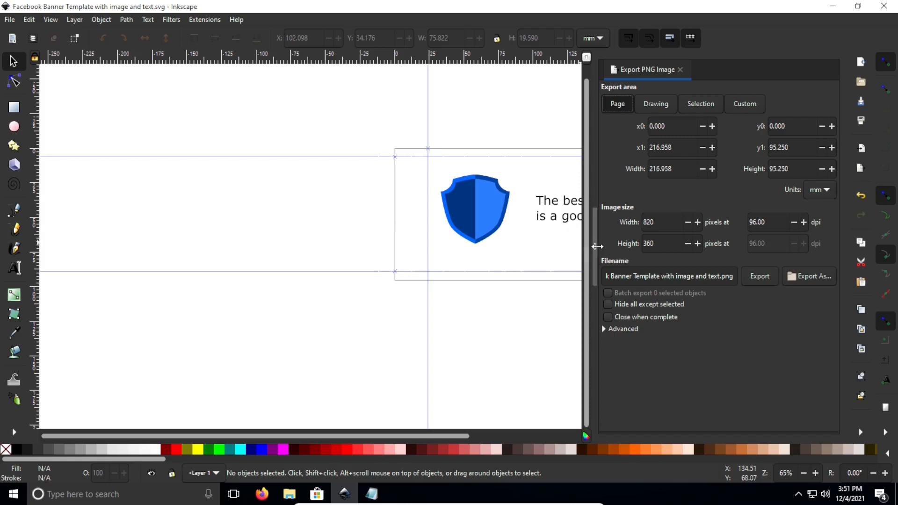
pyautogui.moveTo(596, 246); pyautogui.dragTo(617, 243)
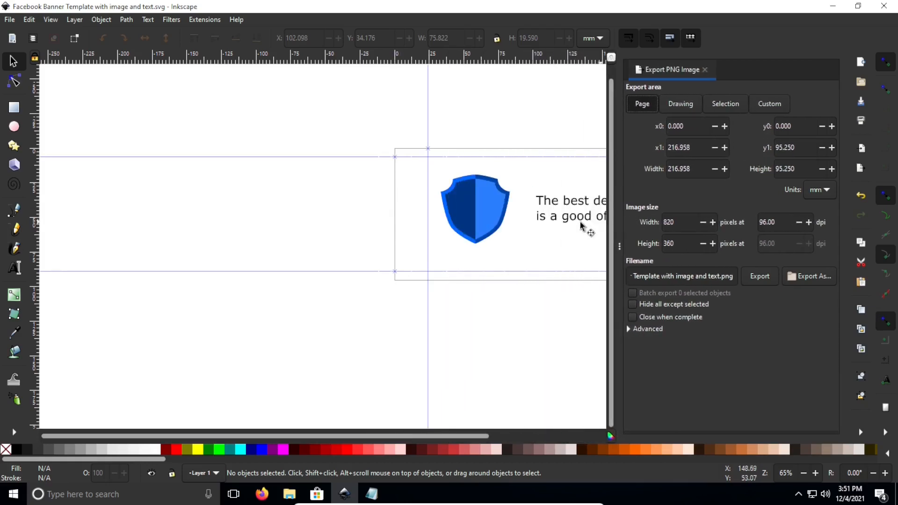
# - Select the quote text to examine its selection export area, and restore the full-page export area with nothing selected
pyautogui.click(564, 218)
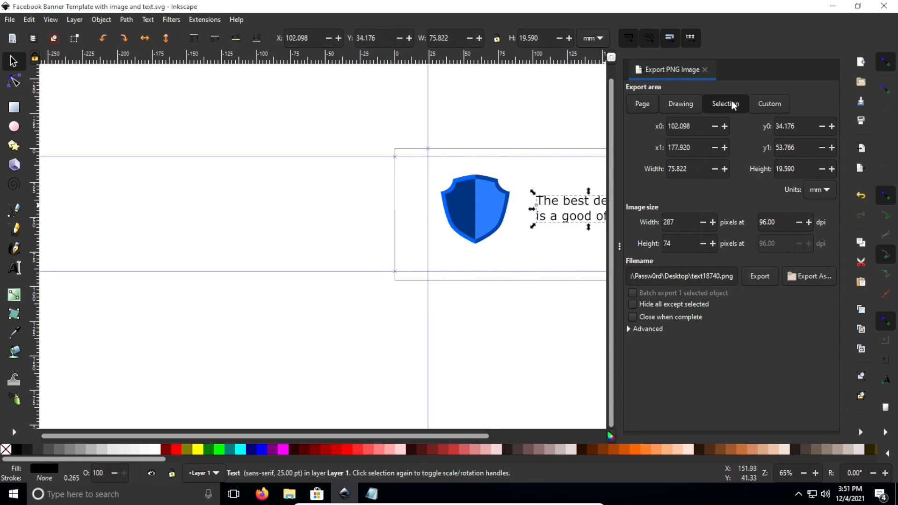
pyautogui.click(641, 107)
pyautogui.click(550, 173)
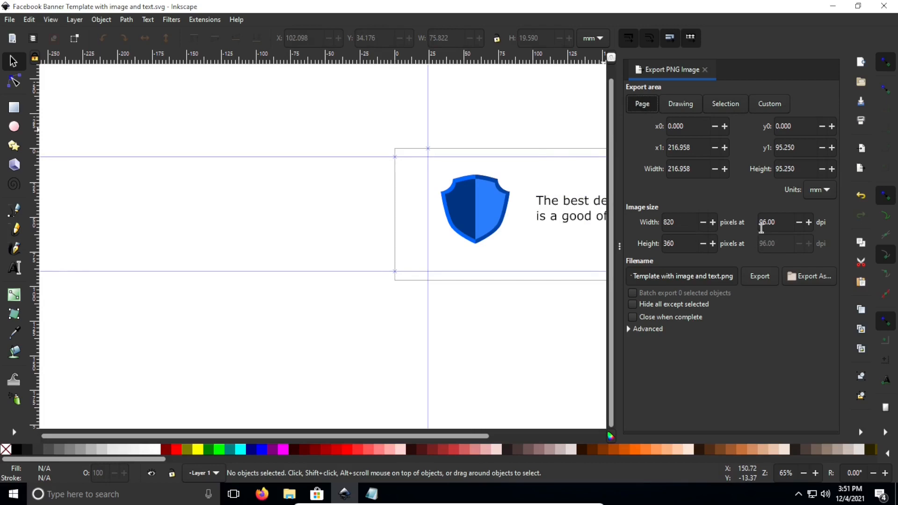
# - Set the export resolution to 300 dpi with the whole page as the export area
pyautogui.click(769, 224)
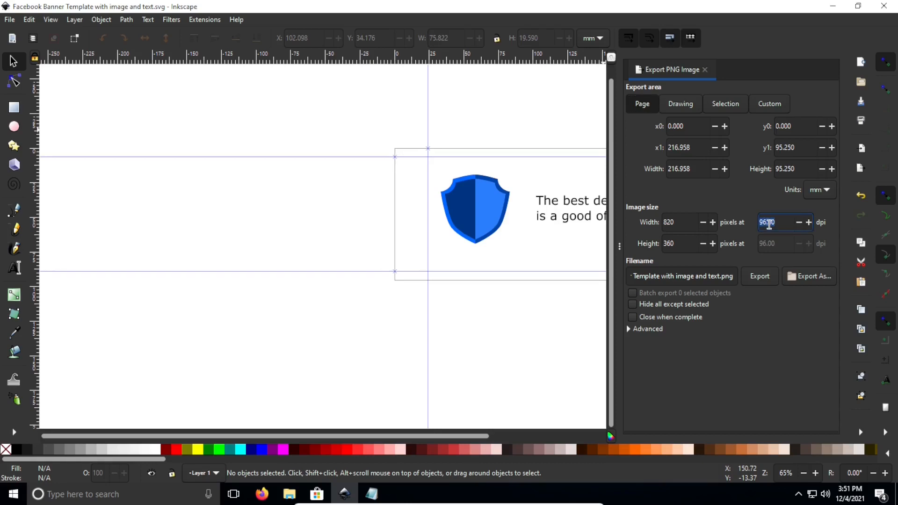
pyautogui.write('300')
pyautogui.click(641, 104)
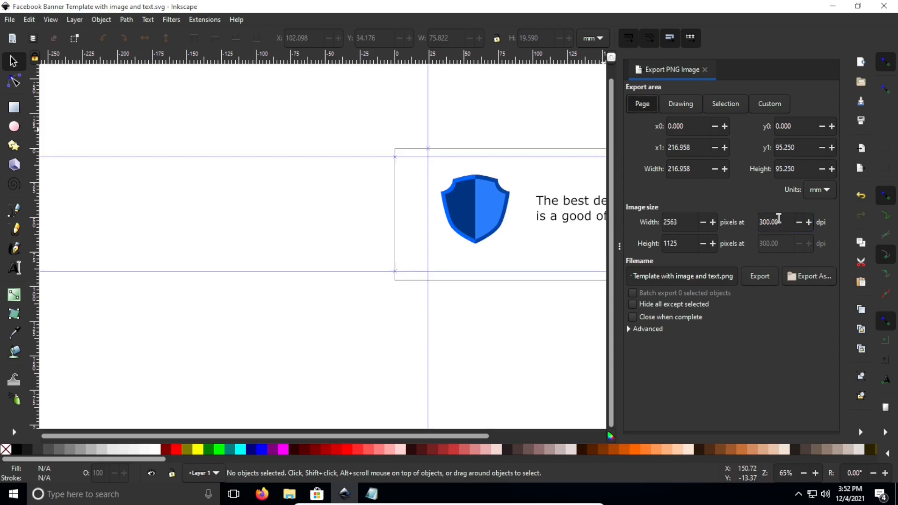
# - Export the page to the Desktop as a PNG named "Facebook Banner Template with image and text 1" and save the document
pyautogui.click(799, 276)
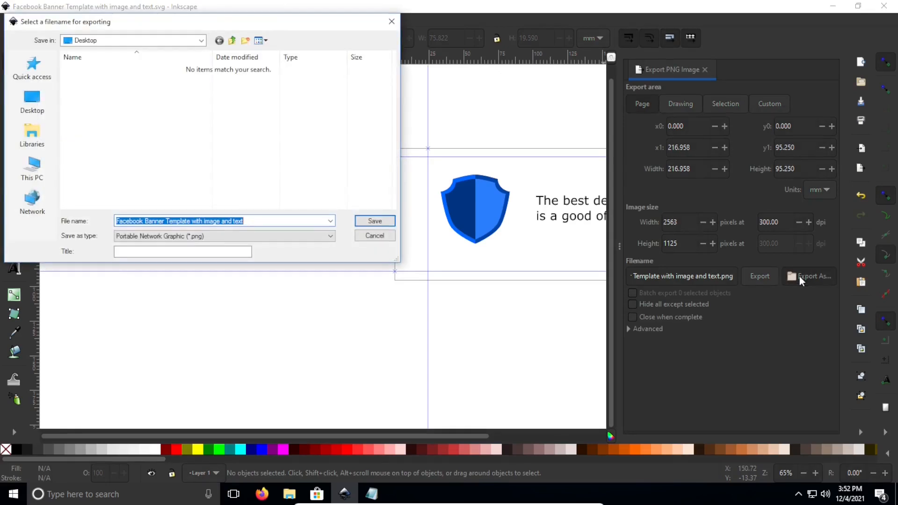
pyautogui.click(27, 100)
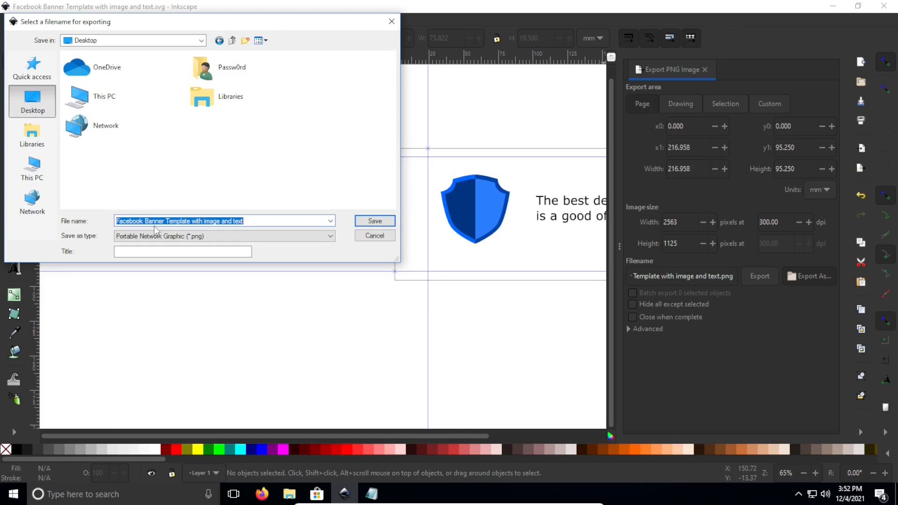
pyautogui.click(255, 222)
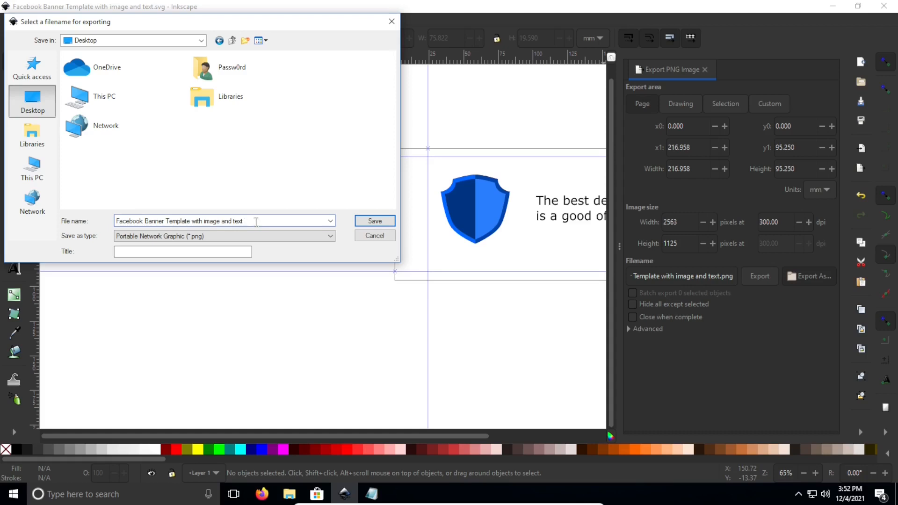
pyautogui.write('1')
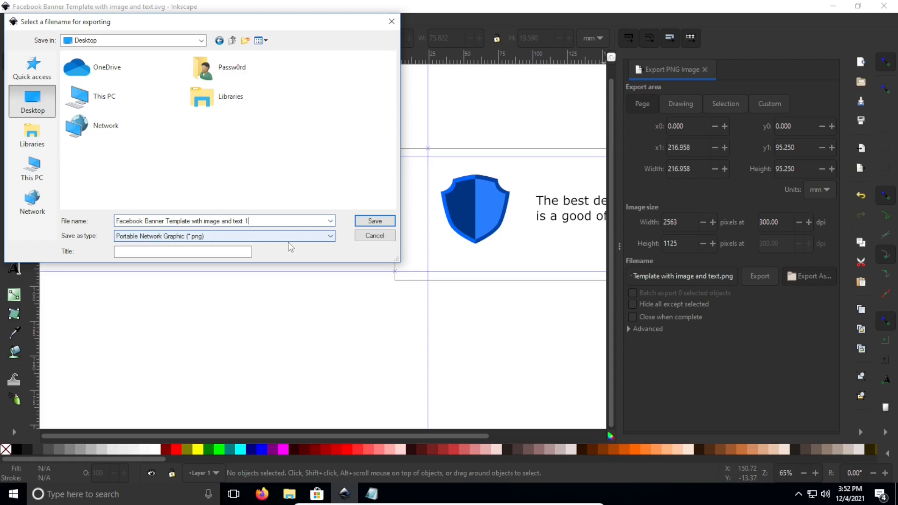
pyautogui.click(325, 237)
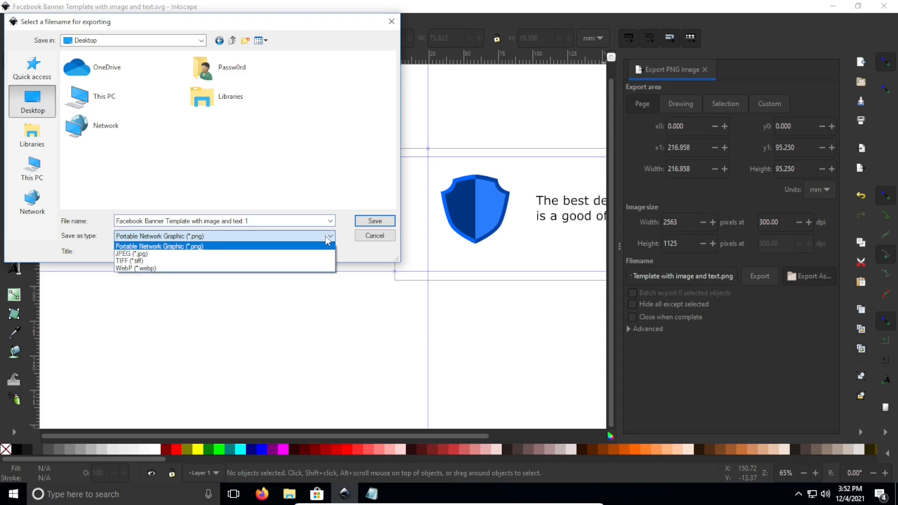
pyautogui.click(316, 238)
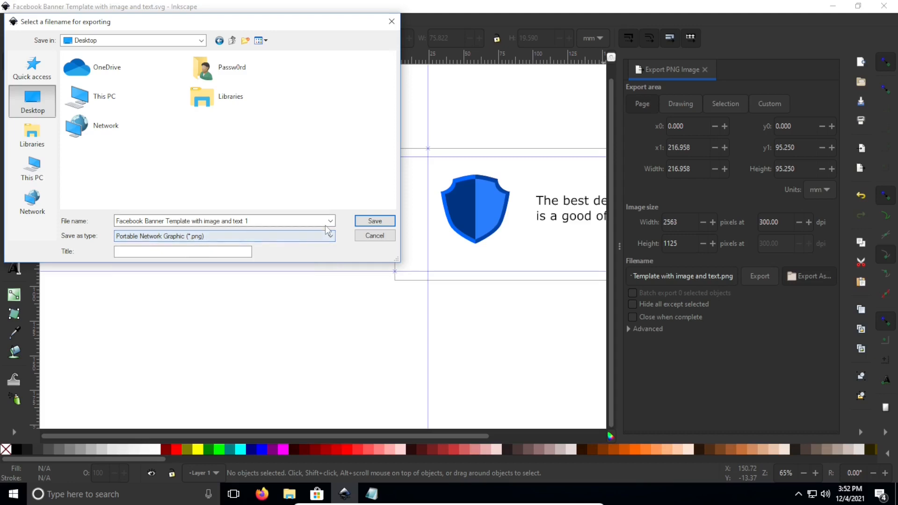
pyautogui.click(369, 222)
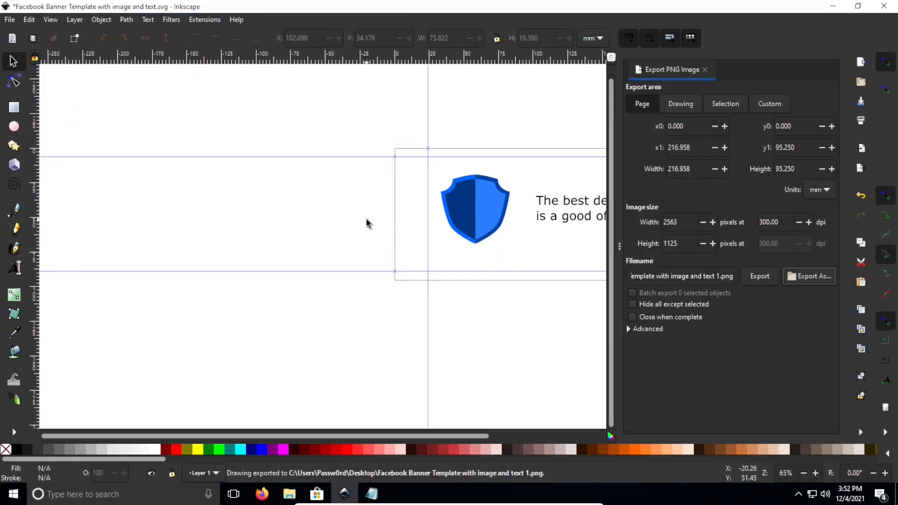
pyautogui.click(10, 19)
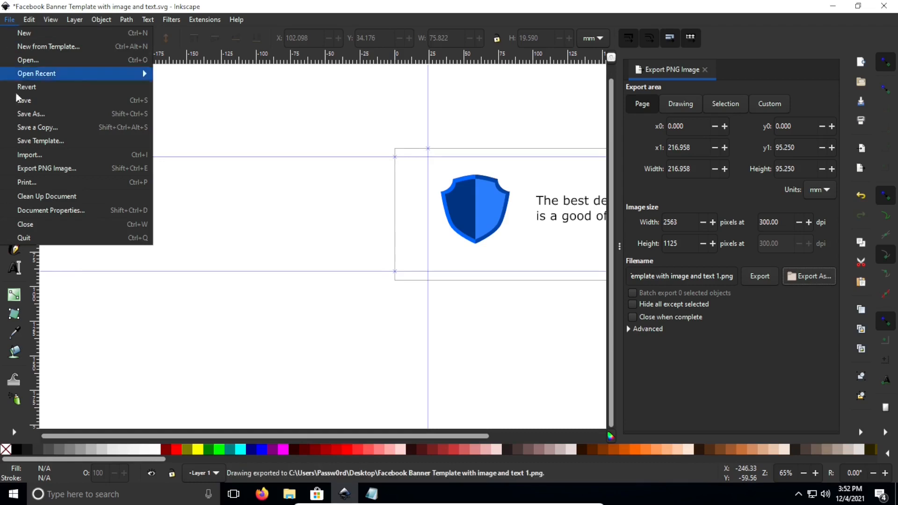
pyautogui.click(40, 100)
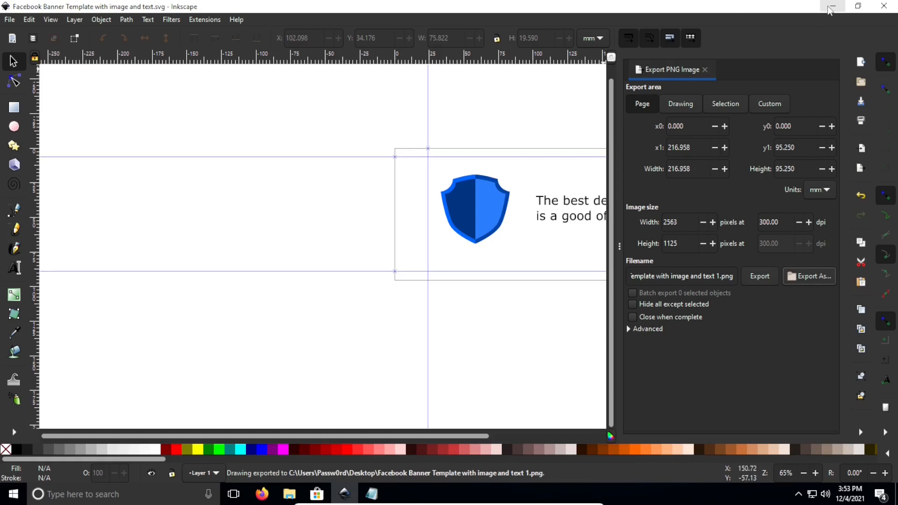
# - Minimize Inkscape, close the Quote note, and view the exported banner PNG from the desktop at full window size before closing it
pyautogui.click(831, 7)
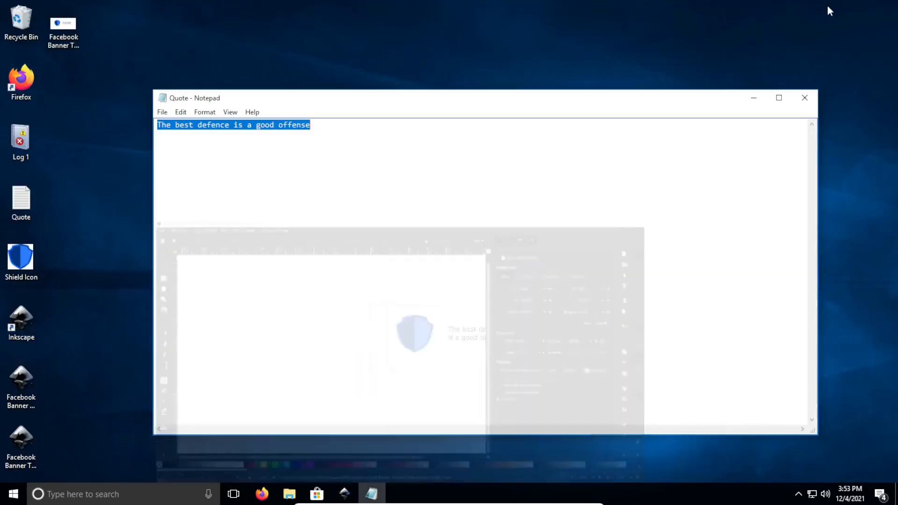
pyautogui.click(803, 99)
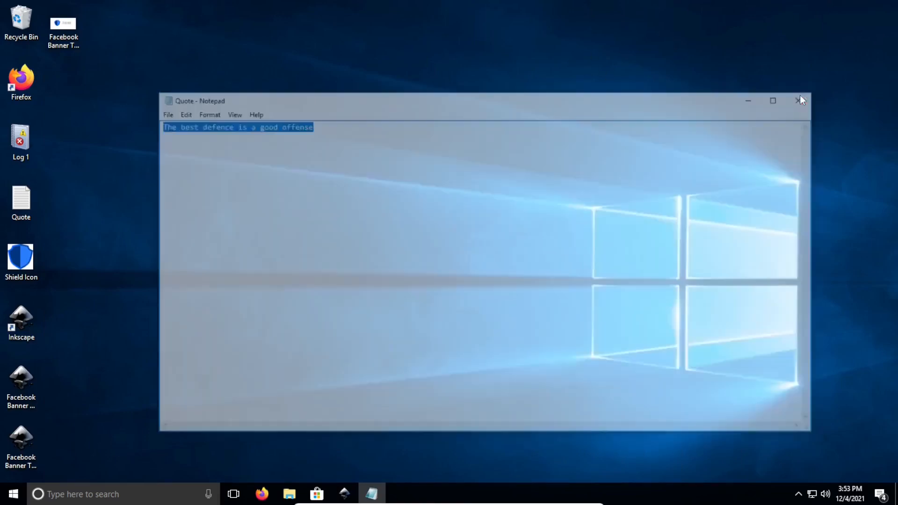
pyautogui.doubleClick(66, 30)
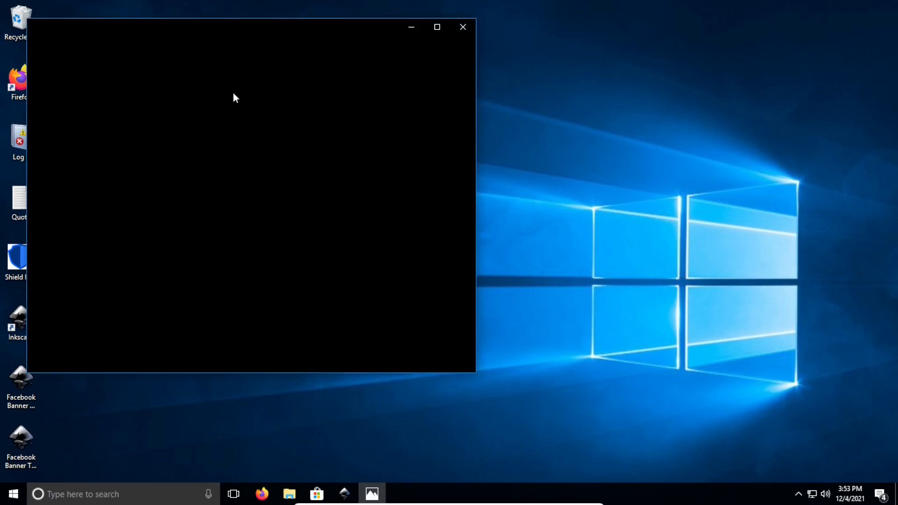
pyautogui.click(411, 26)
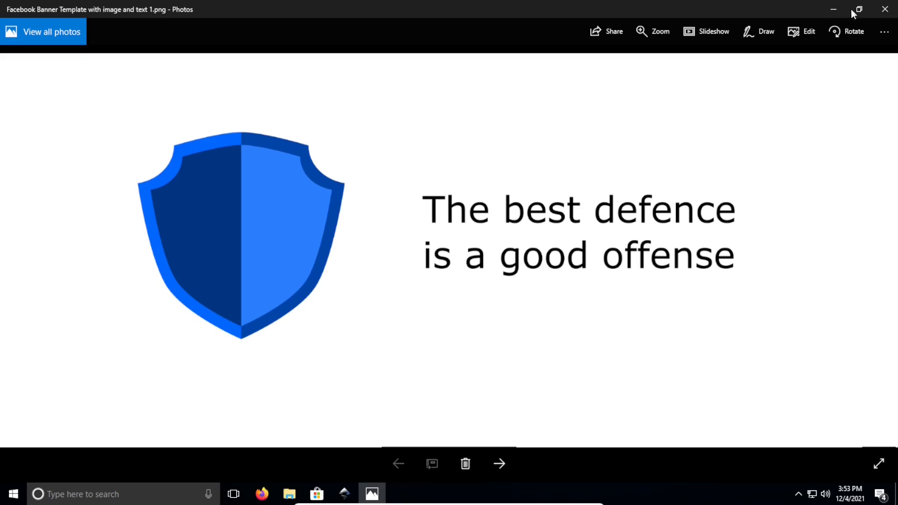
pyautogui.click(885, 9)
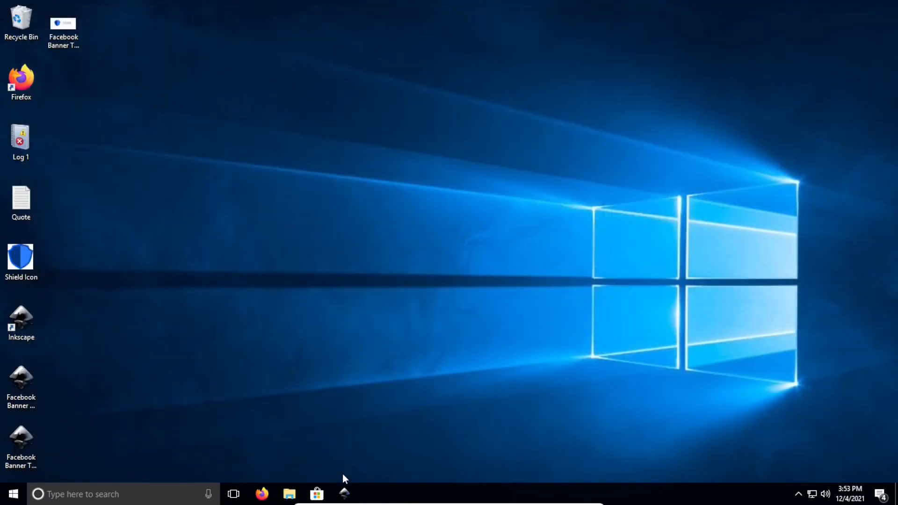
# - Return to Inkscape, save the banner as the default template named "Facebook Banner with Image and Text", and save the document
pyautogui.click(345, 493)
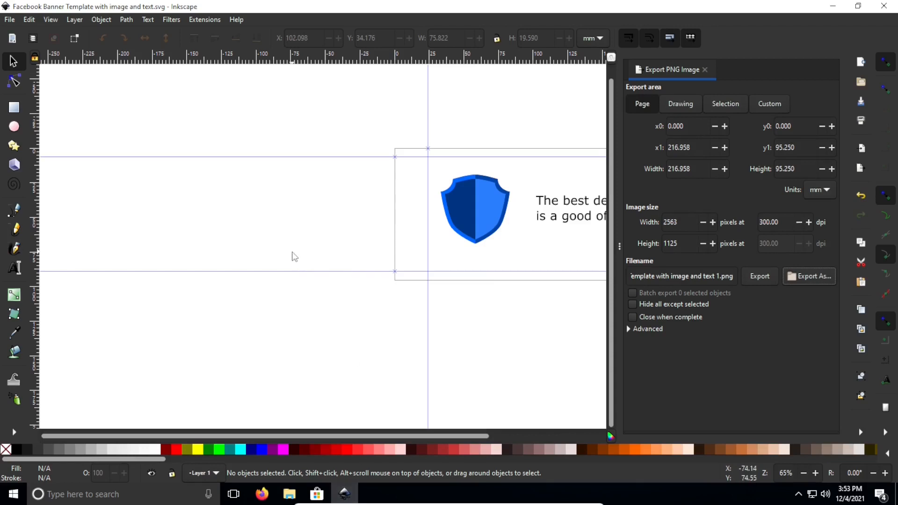
pyautogui.hscroll(3, 290, 223)
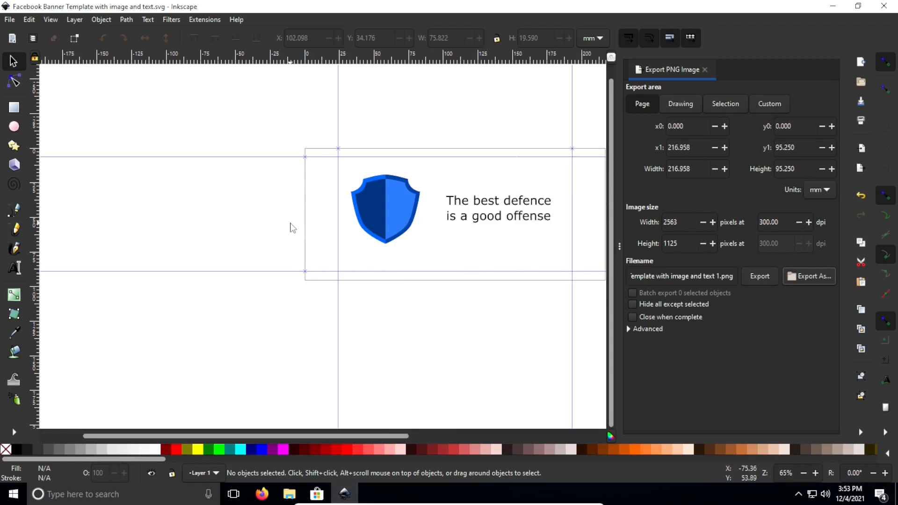
pyautogui.scroll(-1, 290, 224)
pyautogui.scroll(2, 290, 223)
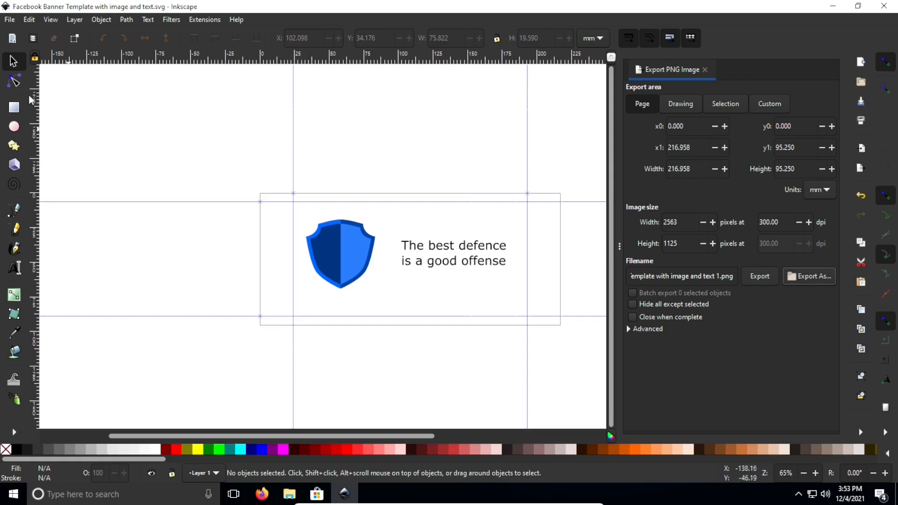
pyautogui.click(10, 19)
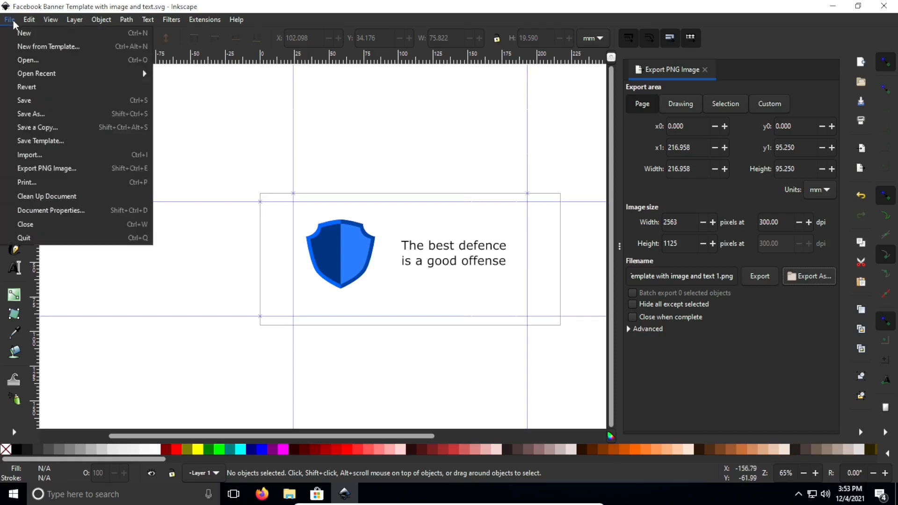
pyautogui.click(52, 143)
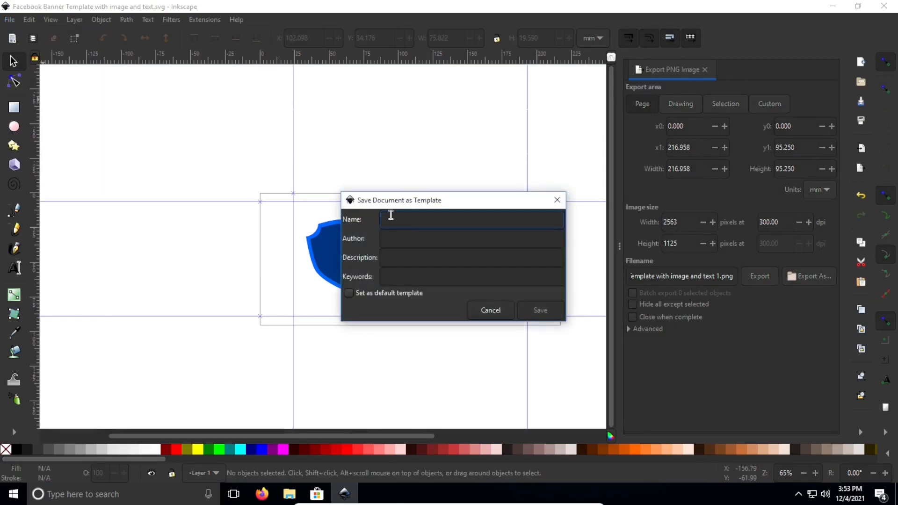
pyautogui.write('Facebook Banner with Image a')
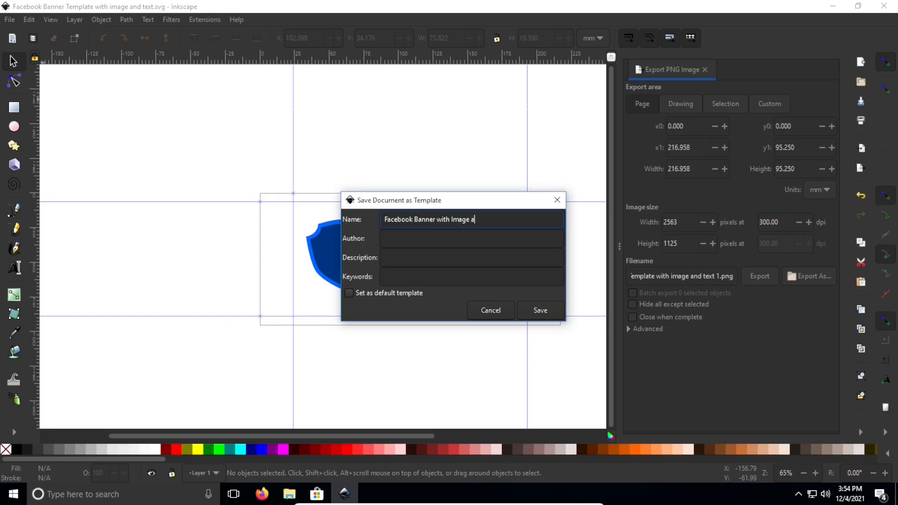
pyautogui.write('nd Text')
pyautogui.click(352, 298)
pyautogui.click(350, 298)
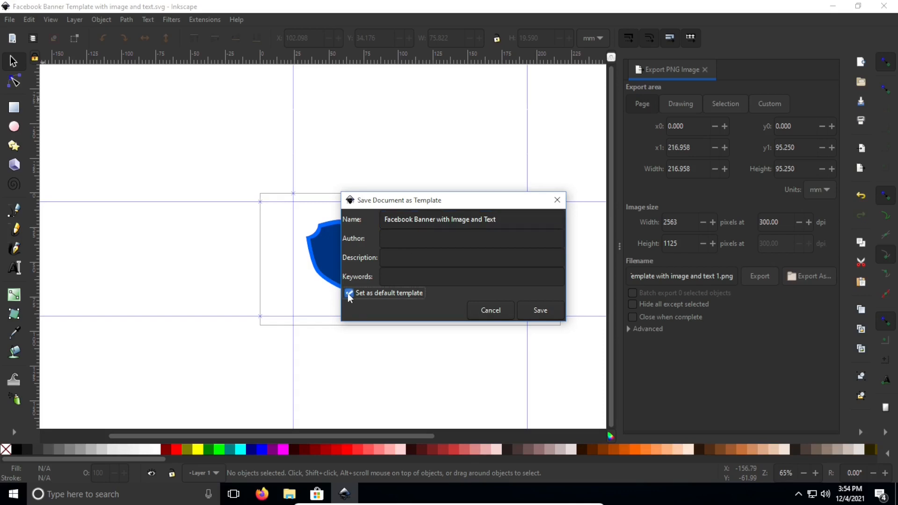
pyautogui.click(538, 311)
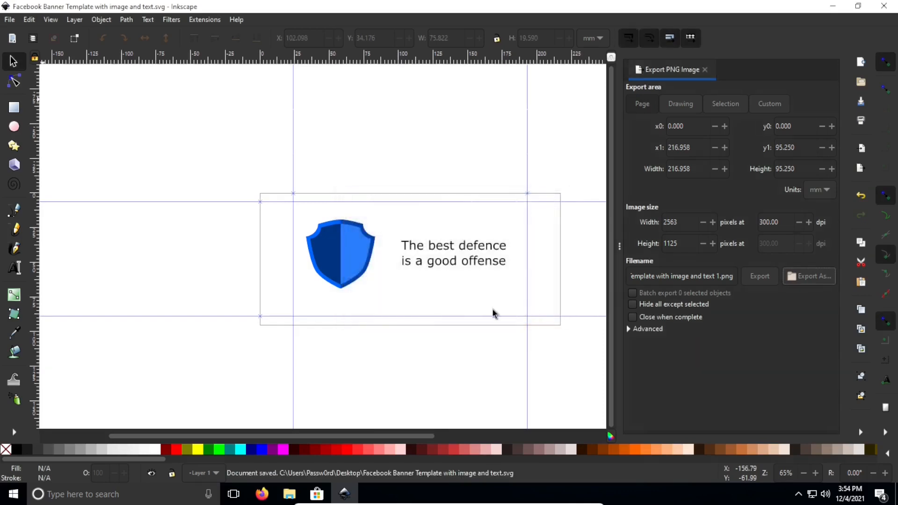
pyautogui.click(13, 20)
pyautogui.click(60, 100)
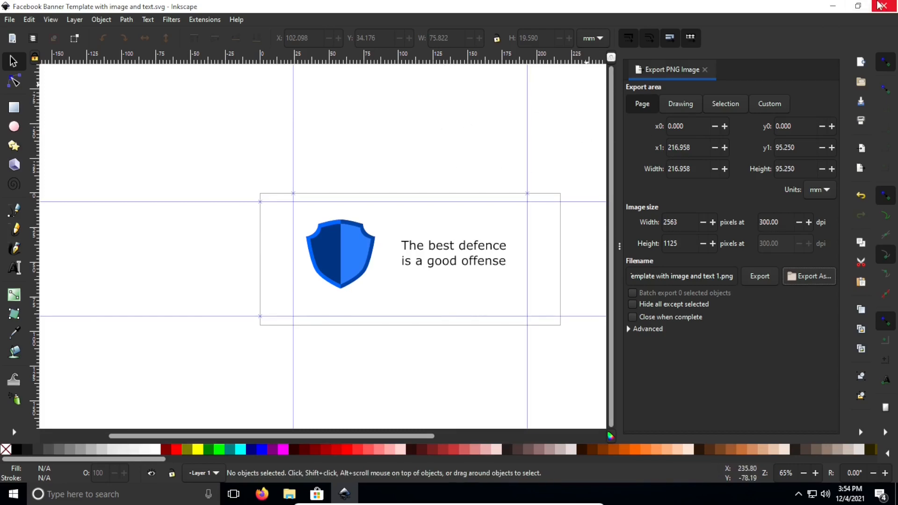
# - Restart Inkscape from the desktop and shorten the quote in the new template-based document to "The best defence..."
pyautogui.click(882, 6)
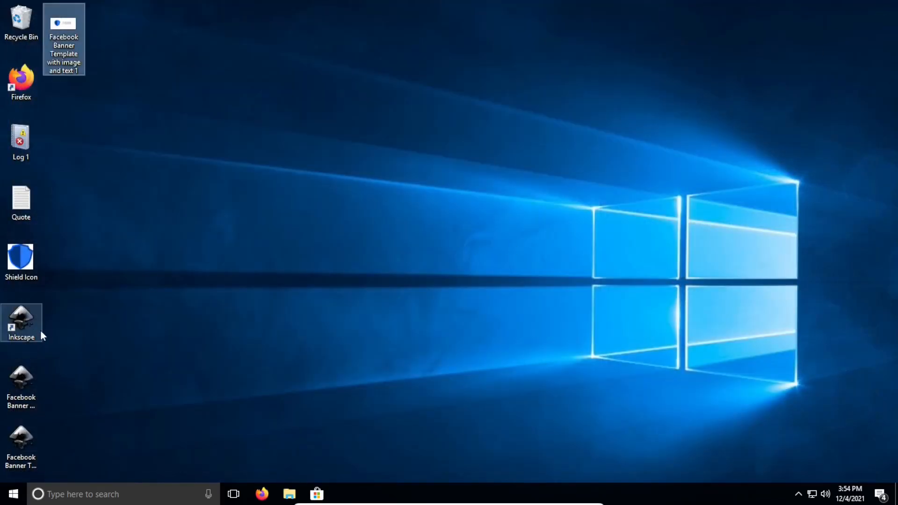
pyautogui.doubleClick(29, 320)
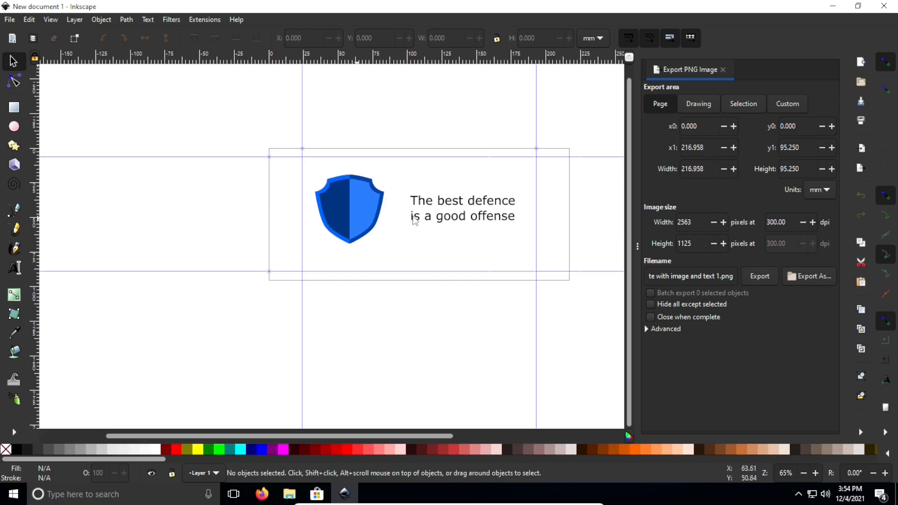
pyautogui.tripleClick(473, 217)
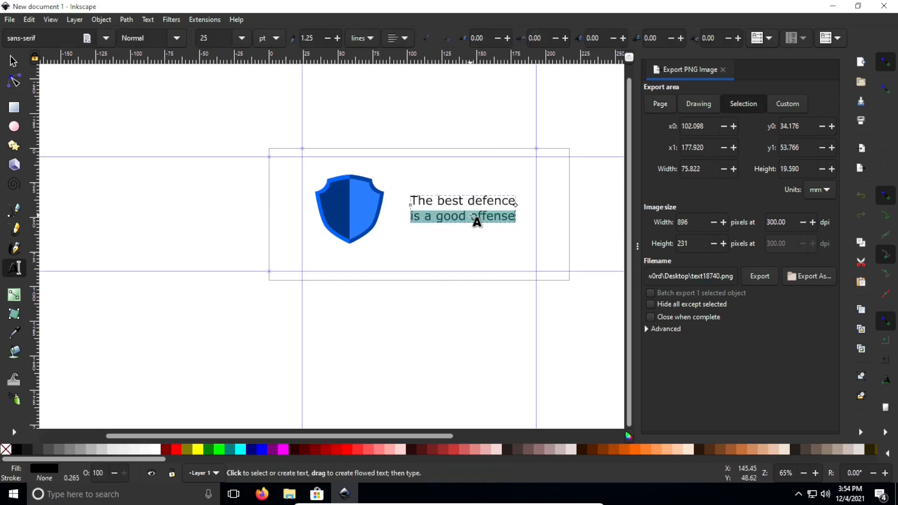
pyautogui.press('BackSpace')
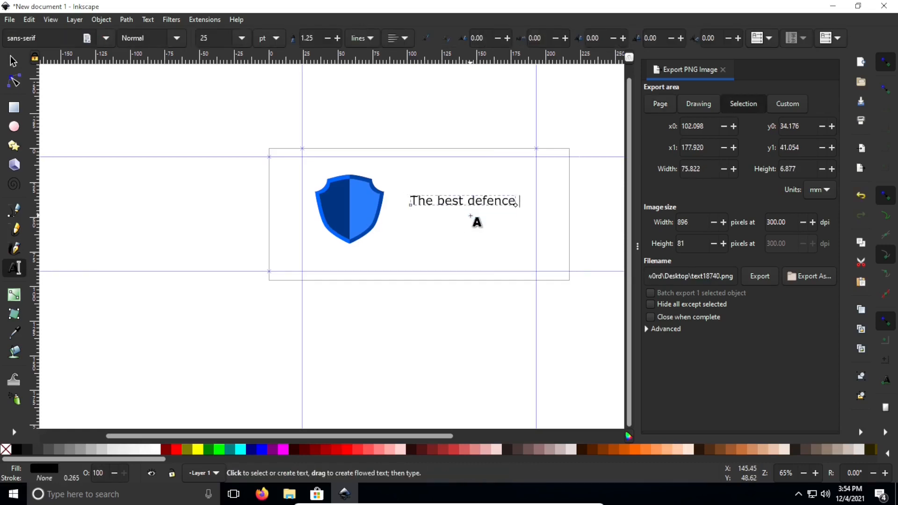
pyautogui.press('BackSpace')
pyautogui.write('...')
pyautogui.click(13, 62)
pyautogui.press('z')
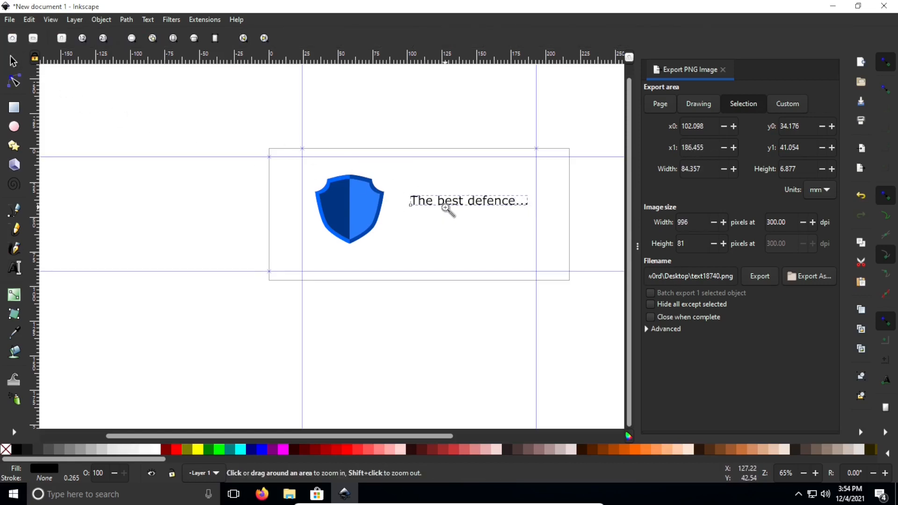
pyautogui.press('Escape')
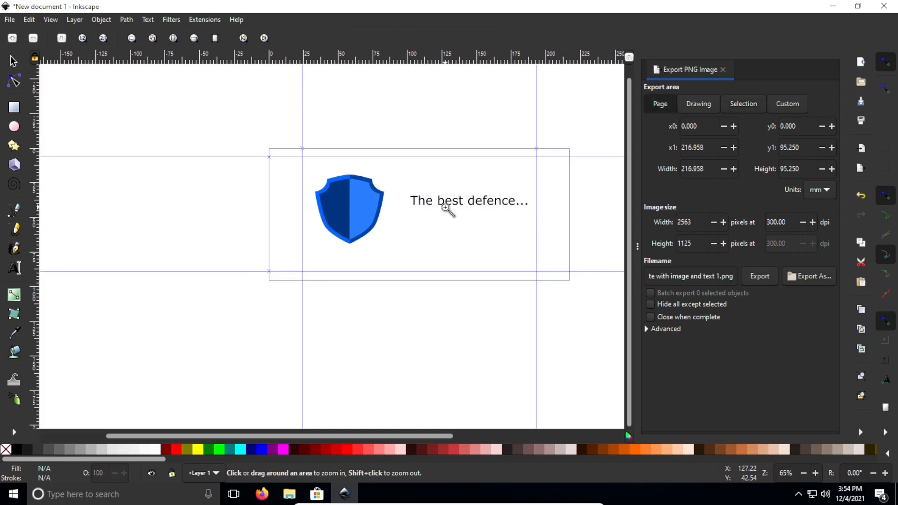
pyautogui.click(14, 60)
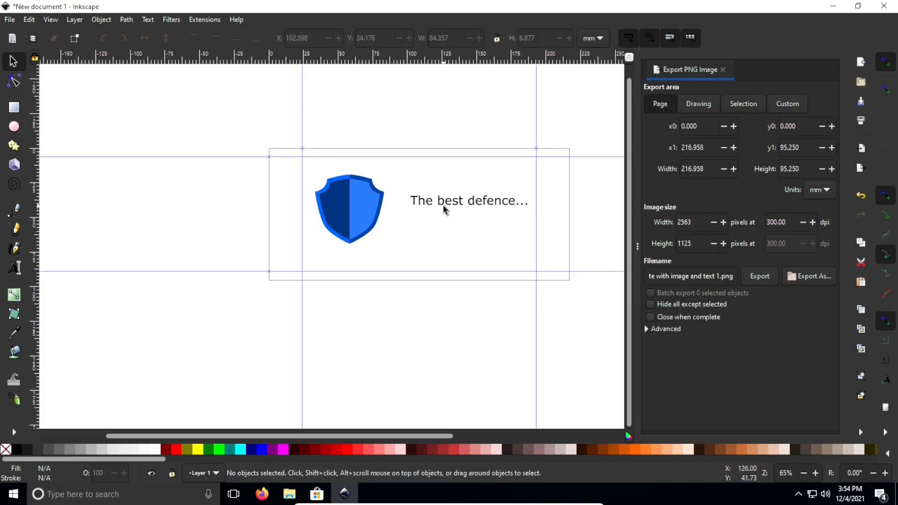
# - Nudge the quote text closer to the shield, to an X position of 97.336 mm
pyautogui.click(462, 206)
pyautogui.press('Left')
pyautogui.press('Left')
pyautogui.press('Left')
pyautogui.press('Left')
pyautogui.press('Left')
pyautogui.press('Left')
pyautogui.press('Left')
pyautogui.press('Left')
pyautogui.press('Left')
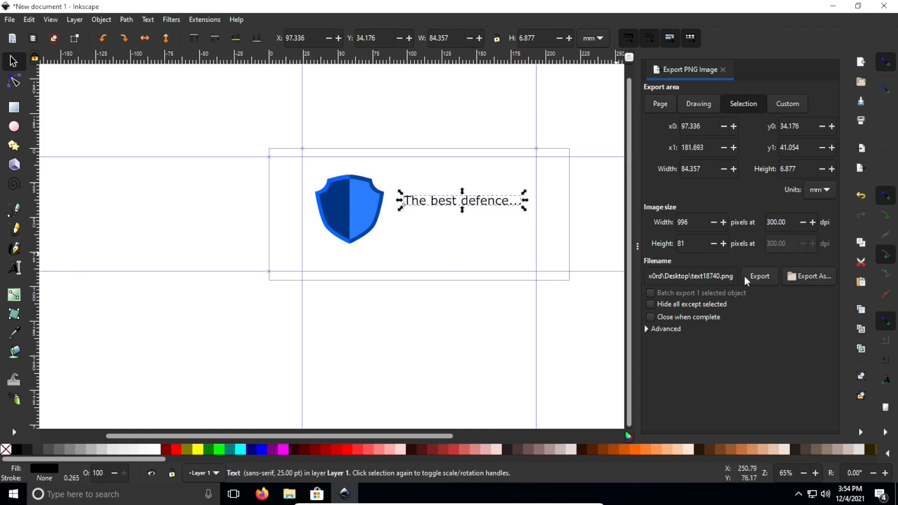
# - Export the selected quote text to the Desktop as a PNG named "Facebook Banner Template with image and text 2"
pyautogui.click(806, 277)
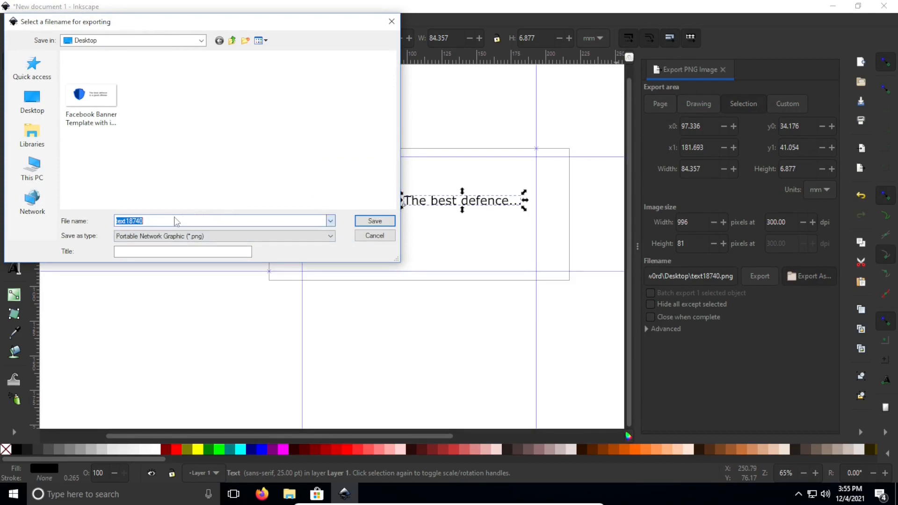
pyautogui.write('Fac')
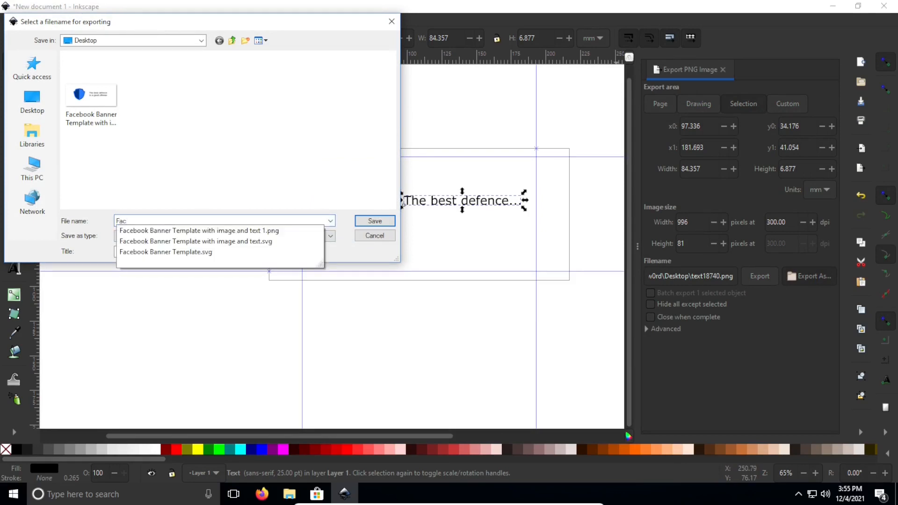
pyautogui.press('Down')
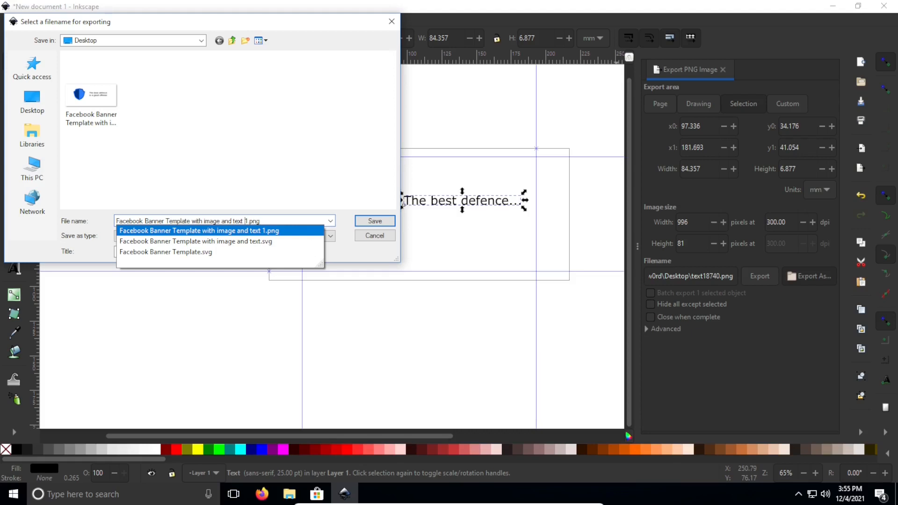
pyautogui.moveTo(245, 221); pyautogui.dragTo(248, 220)
pyautogui.write('2')
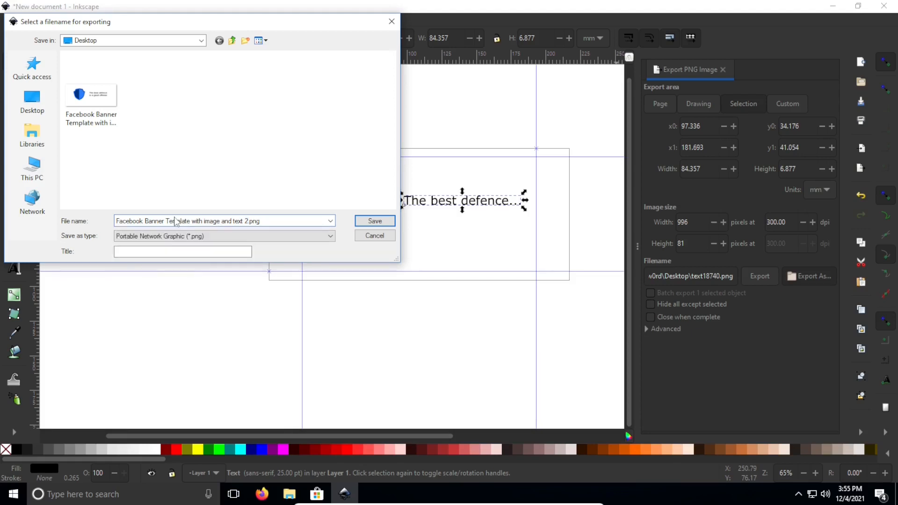
pyautogui.click(375, 221)
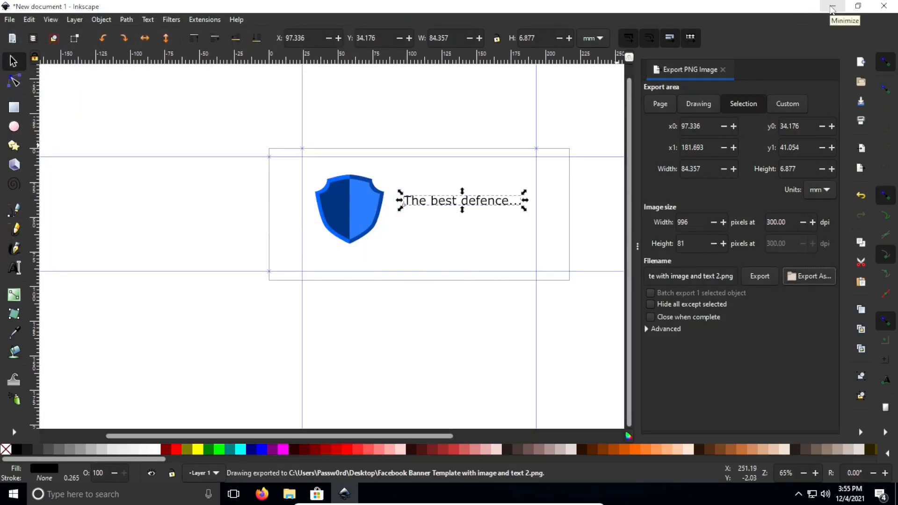
# - Minimize Inkscape, view the second exported PNG from the desktop, and close the image viewer
pyautogui.click(831, 10)
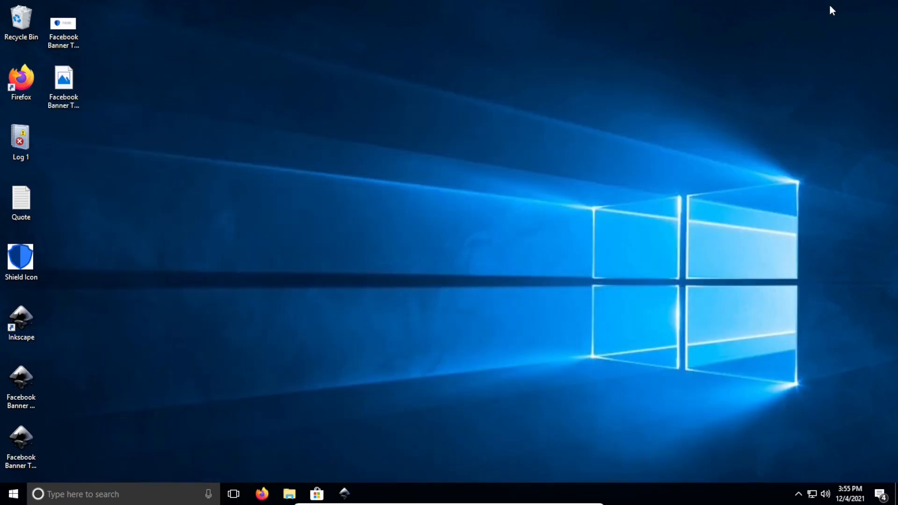
pyautogui.doubleClick(74, 88)
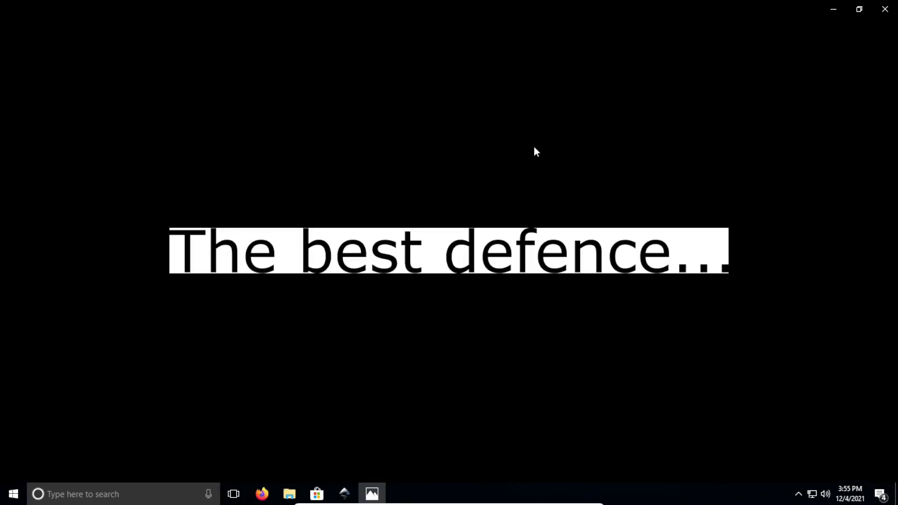
pyautogui.click(894, 11)
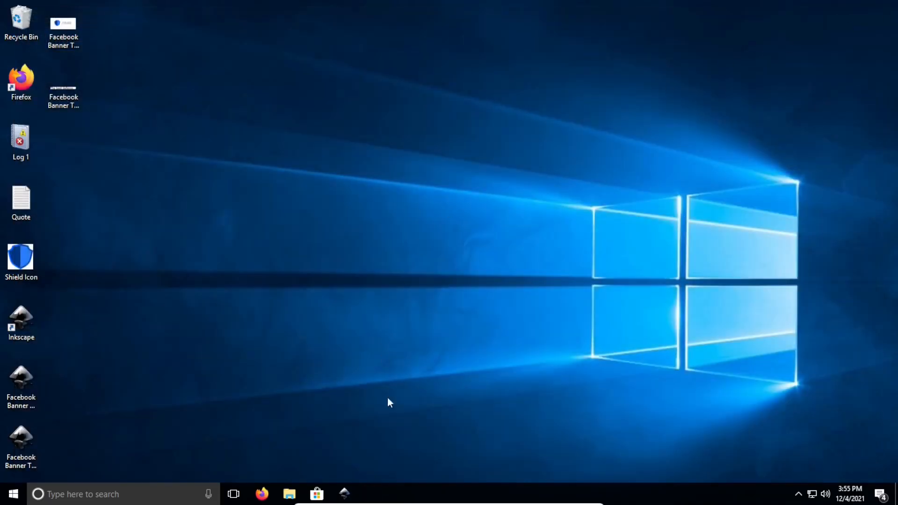
# - Return to Inkscape, deselect the text, and export the whole page over "Facebook Banner Template with image and text 2.png" on the Desktop
pyautogui.click(345, 494)
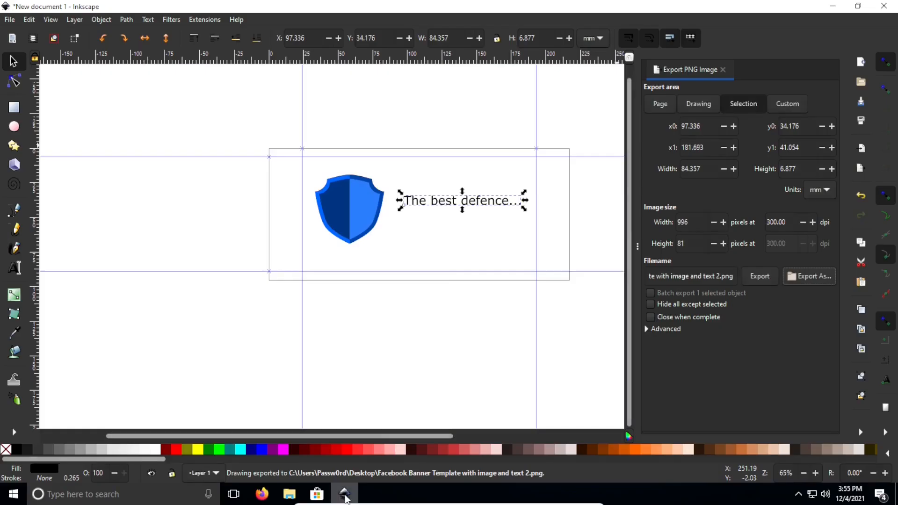
pyautogui.click(432, 237)
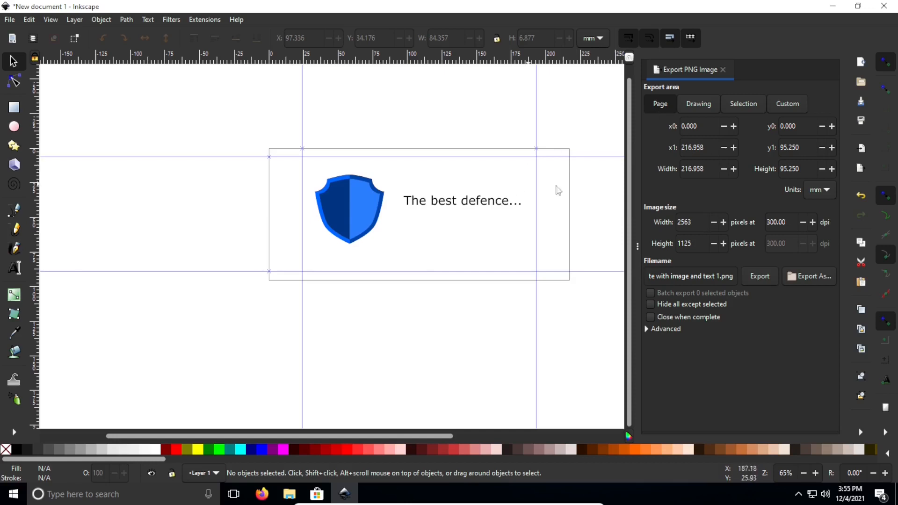
pyautogui.click(663, 108)
pyautogui.click(806, 278)
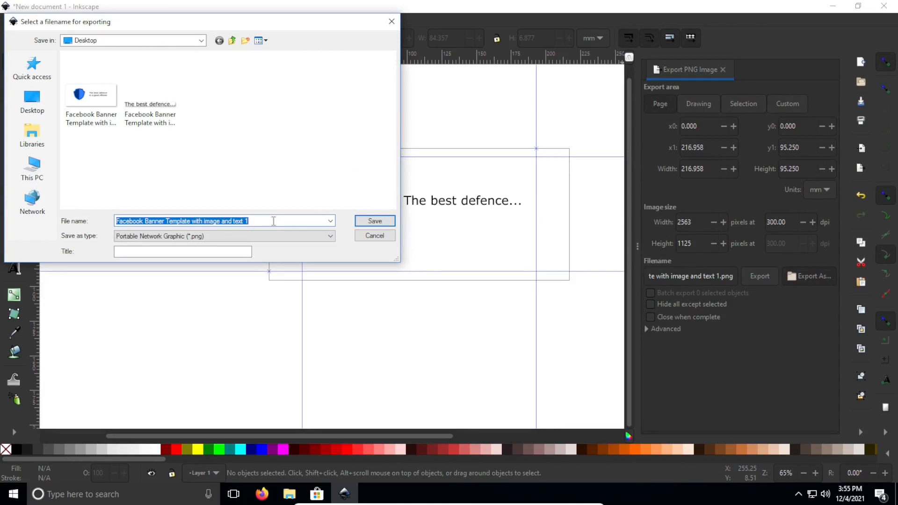
pyautogui.click(273, 221)
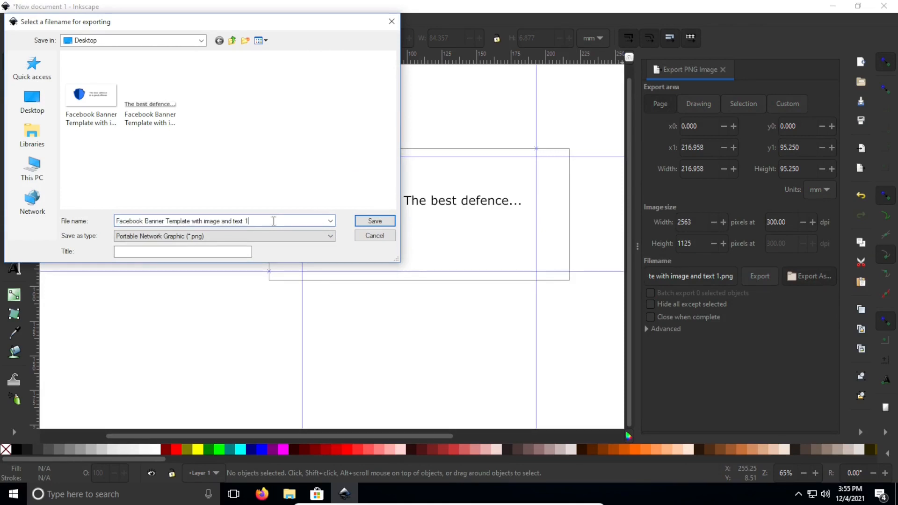
pyautogui.press('BackSpace')
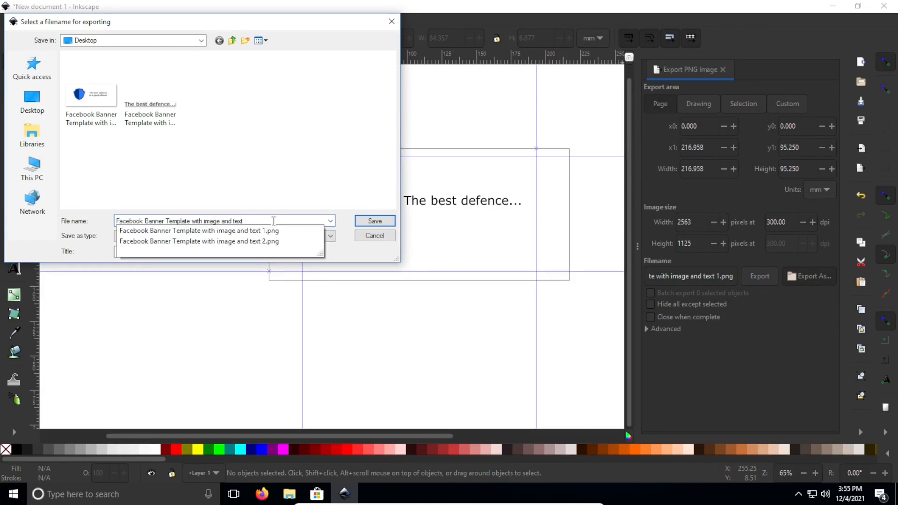
pyautogui.press('Down')
pyautogui.press('Down')
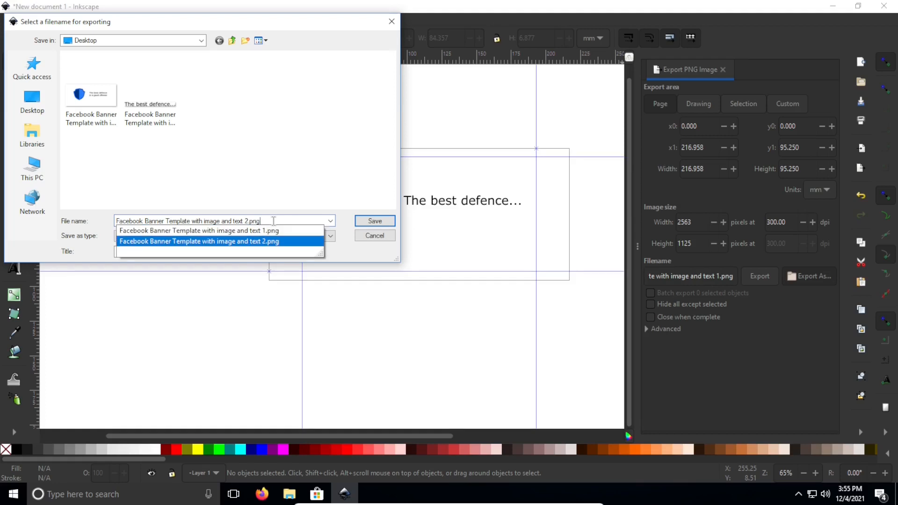
pyautogui.click(256, 242)
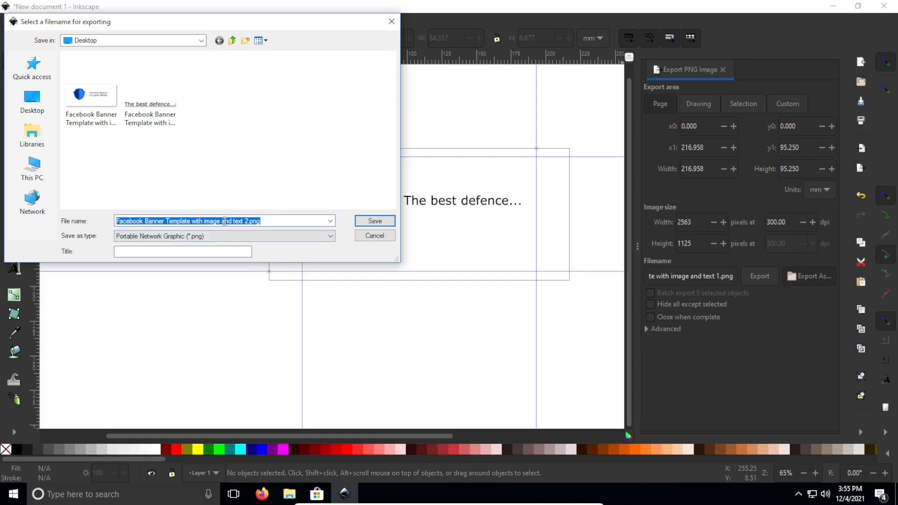
pyautogui.click(366, 222)
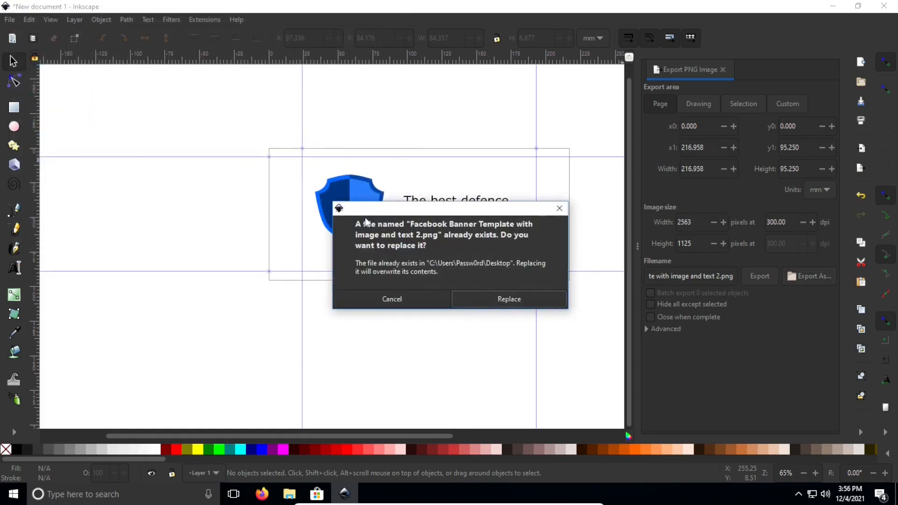
pyautogui.click(507, 299)
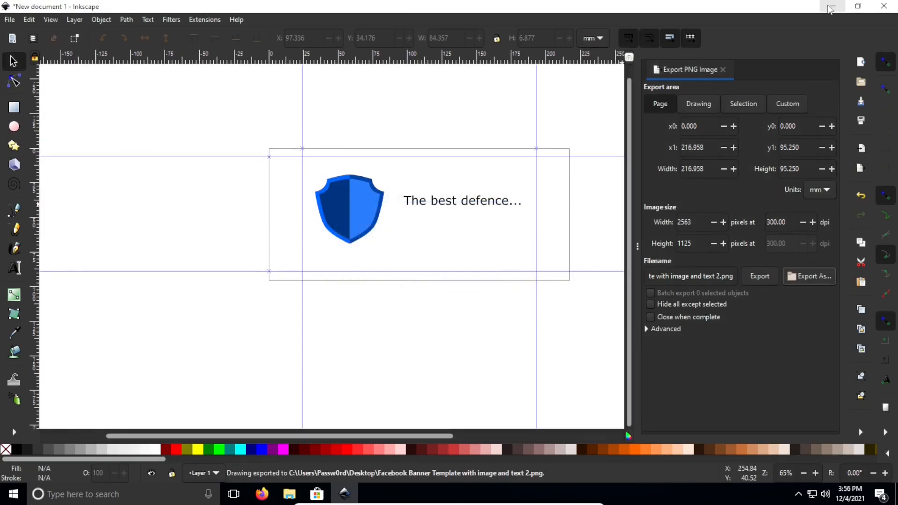
# - Minimize Inkscape and open the re-exported second banner PNG from the desktop to check the full page
pyautogui.click(830, 9)
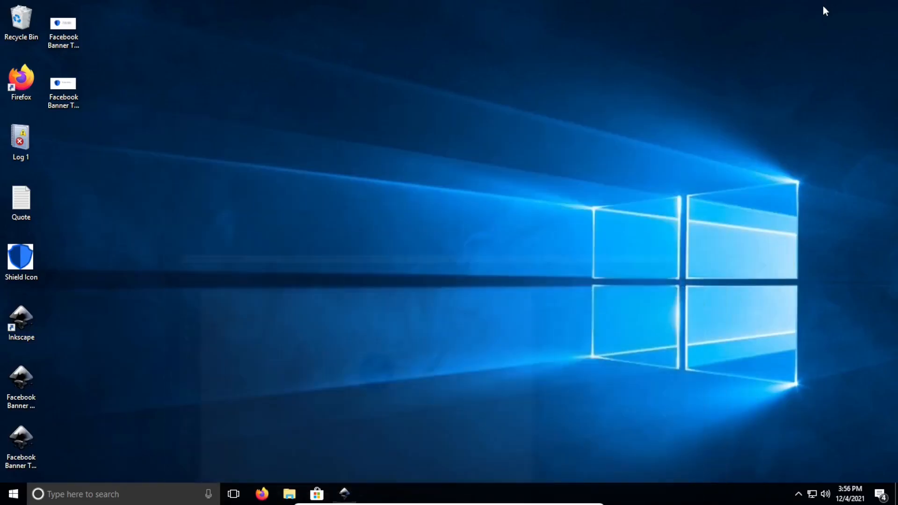
pyautogui.doubleClick(70, 79)
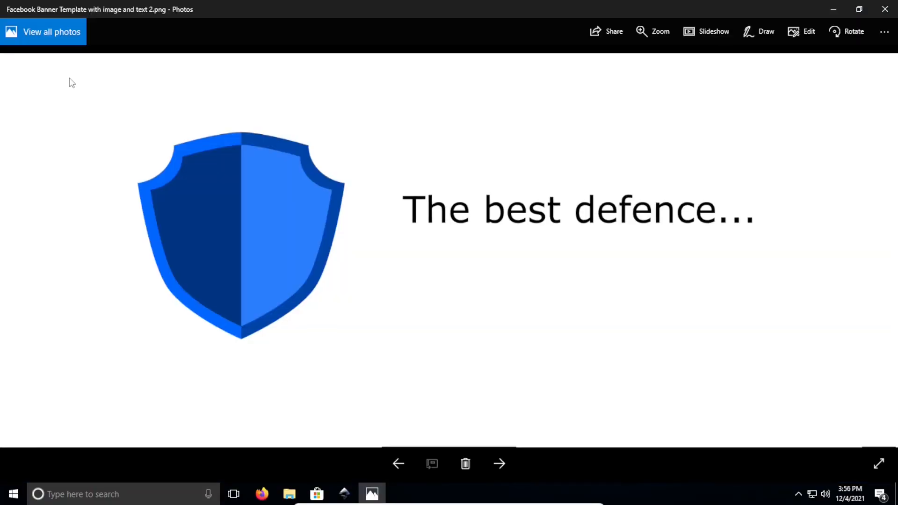